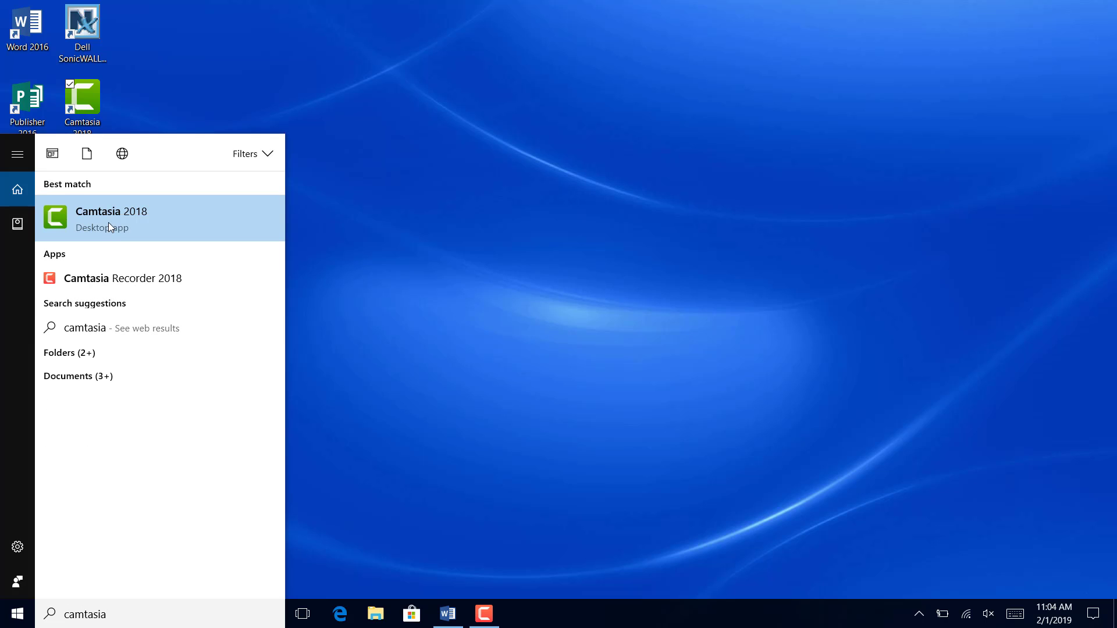
- Launch Camtasia 2018 and start a new project
{"action": "key", "text": "Return"}
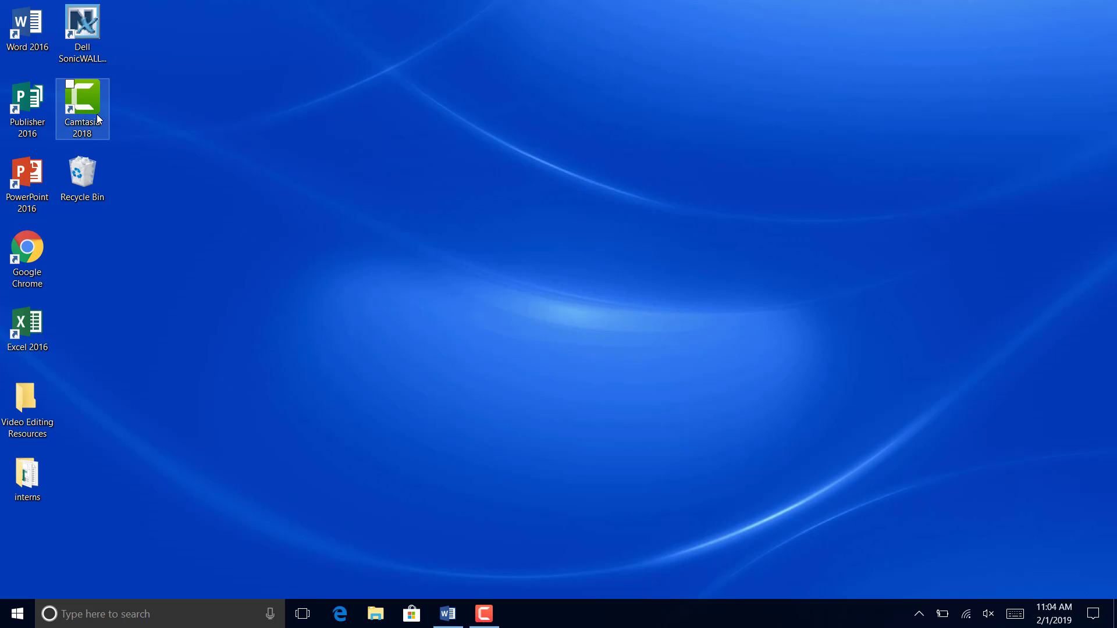
{"action": "left_click", "coordinate": [87, 90]}
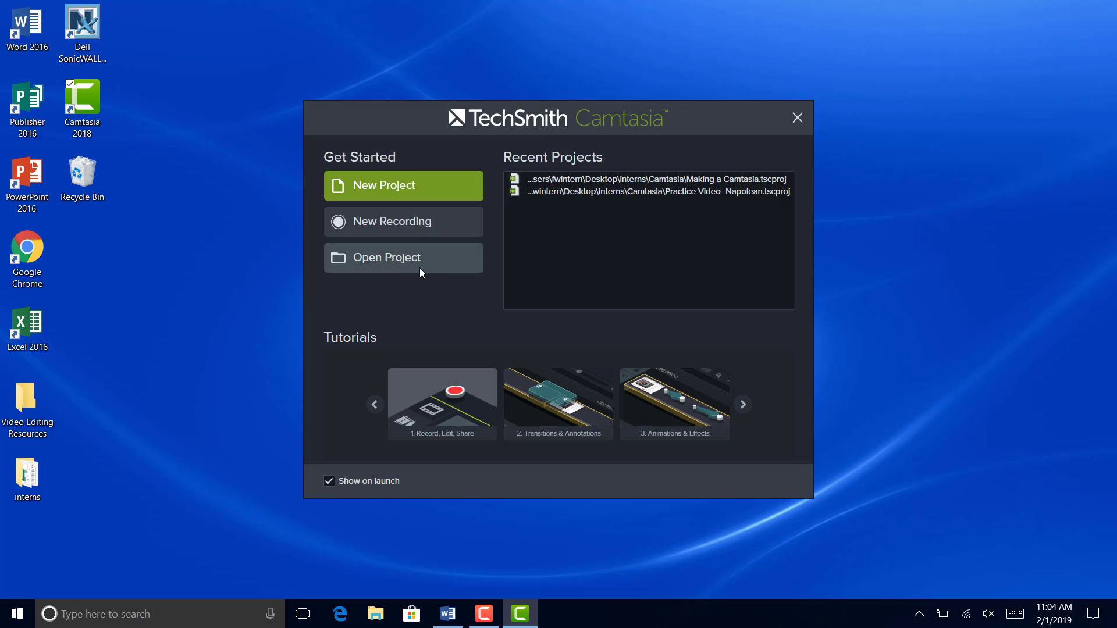
{"action": "left_click", "coordinate": [423, 195]}
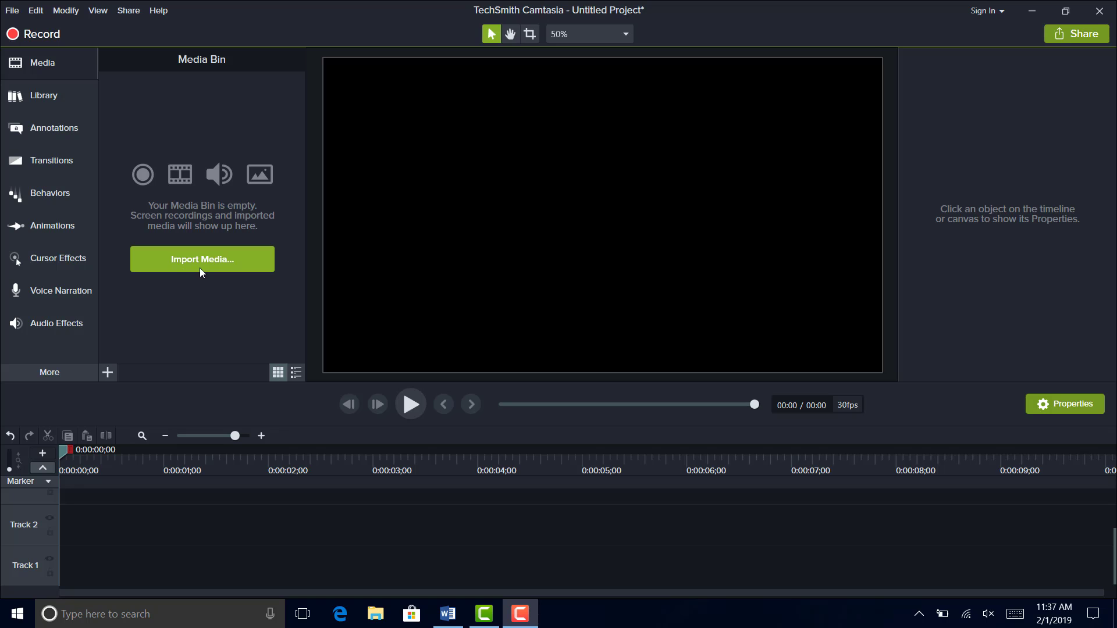
- Import the video MOV_20180627_1241339 from the Downloads folder into the project's media
{"action": "left_click", "coordinate": [113, 373]}
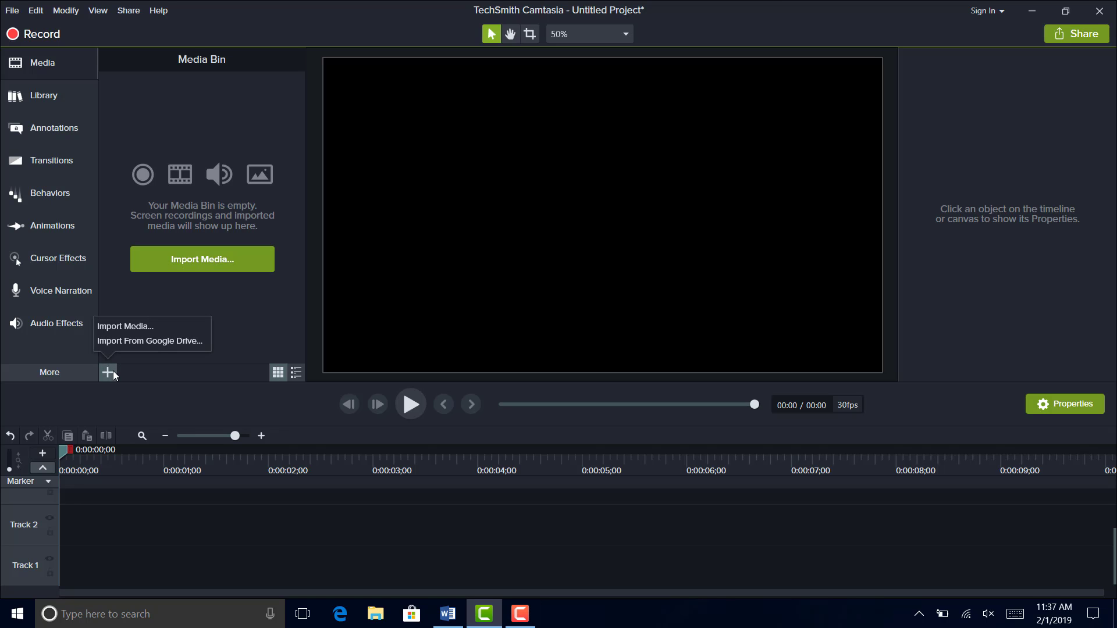
{"action": "left_click", "coordinate": [135, 327]}
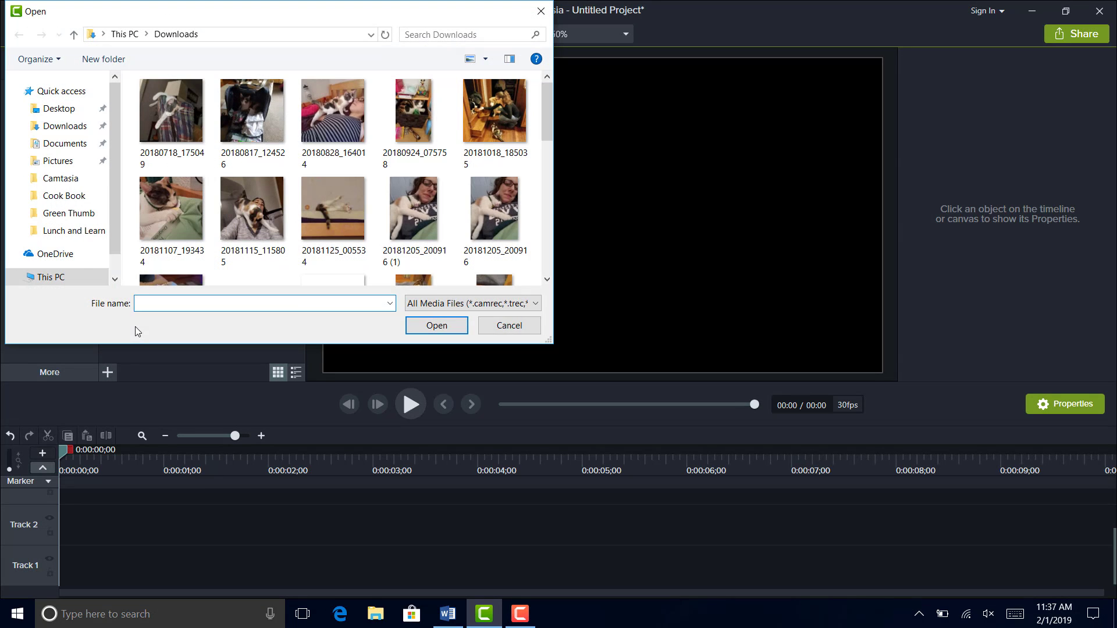
{"action": "scroll", "coordinate": [112, 165], "scroll_direction": "down", "scroll_amount": 1}
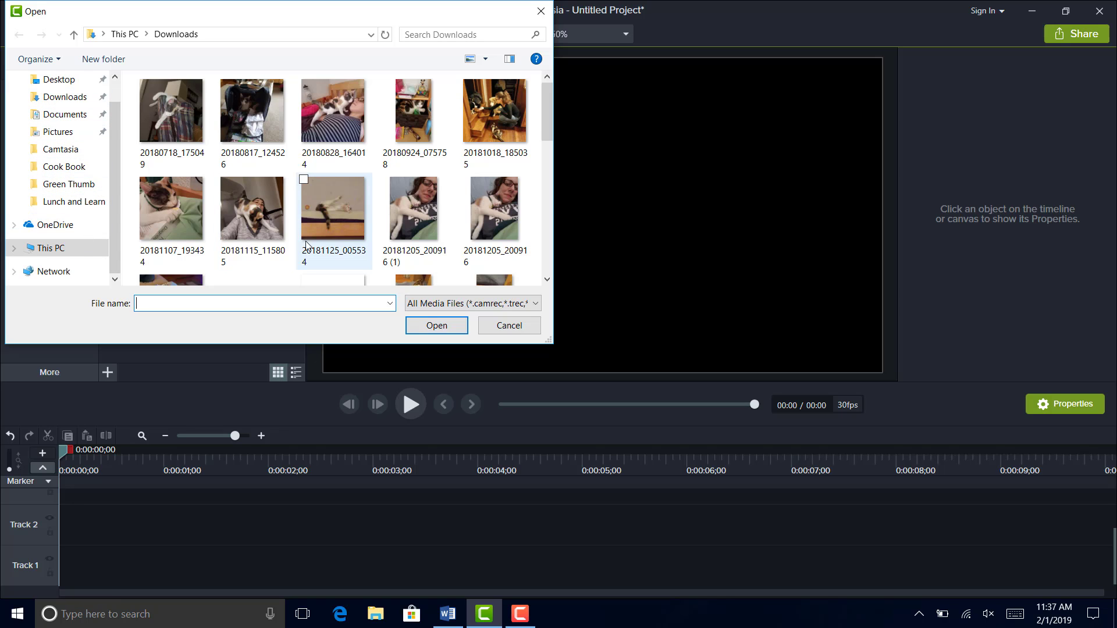
{"action": "left_click_drag", "start_coordinate": [549, 102], "coordinate": [547, 159]}
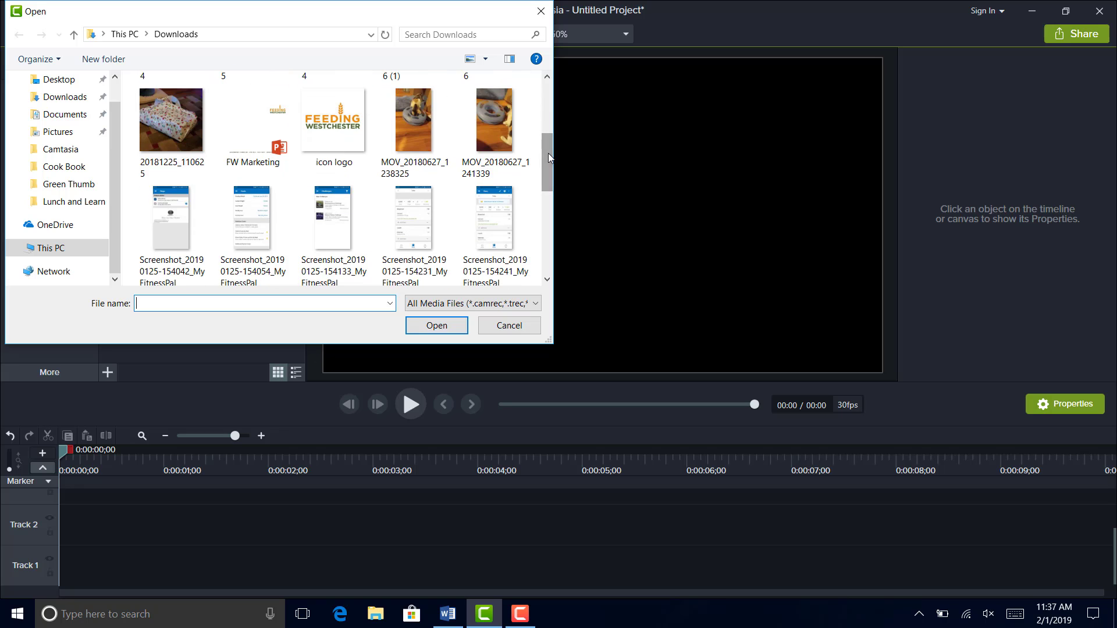
{"action": "left_click", "coordinate": [494, 131]}
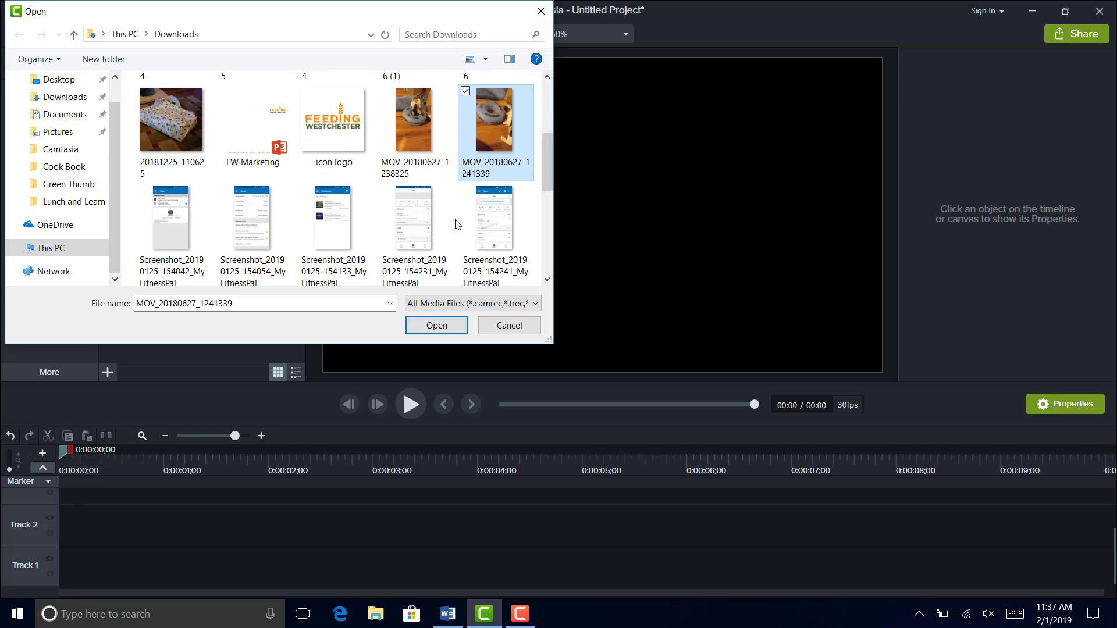
{"action": "left_click", "coordinate": [437, 326]}
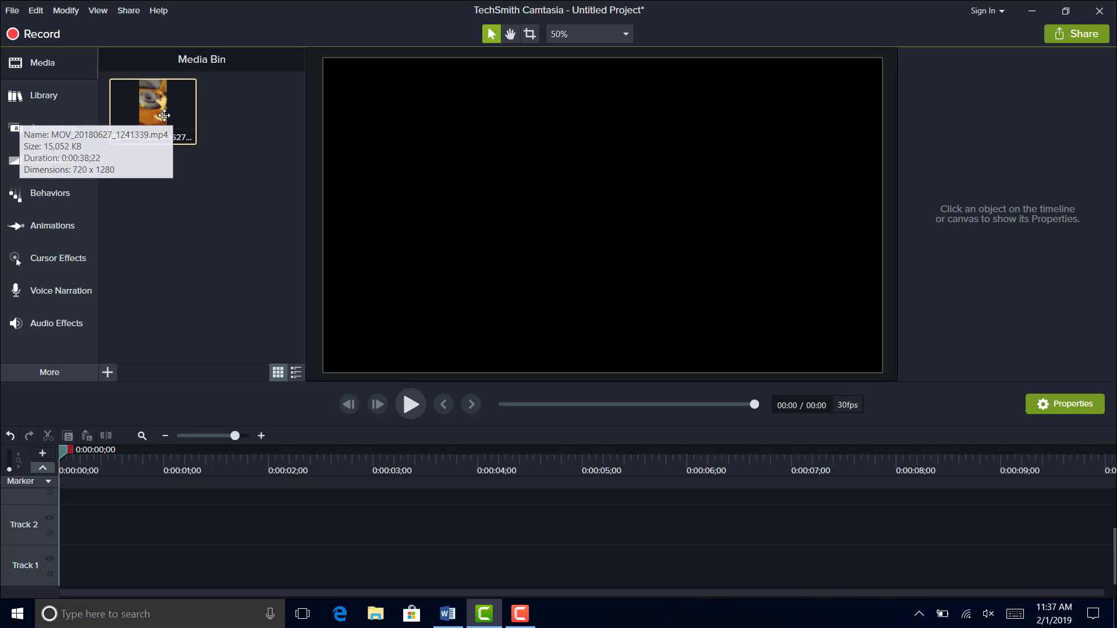
- Place the imported MOV_20180627_1241339 clip at the start of Track 1 and preview its first seconds
{"action": "left_click_drag", "start_coordinate": [164, 115], "coordinate": [58, 585]}
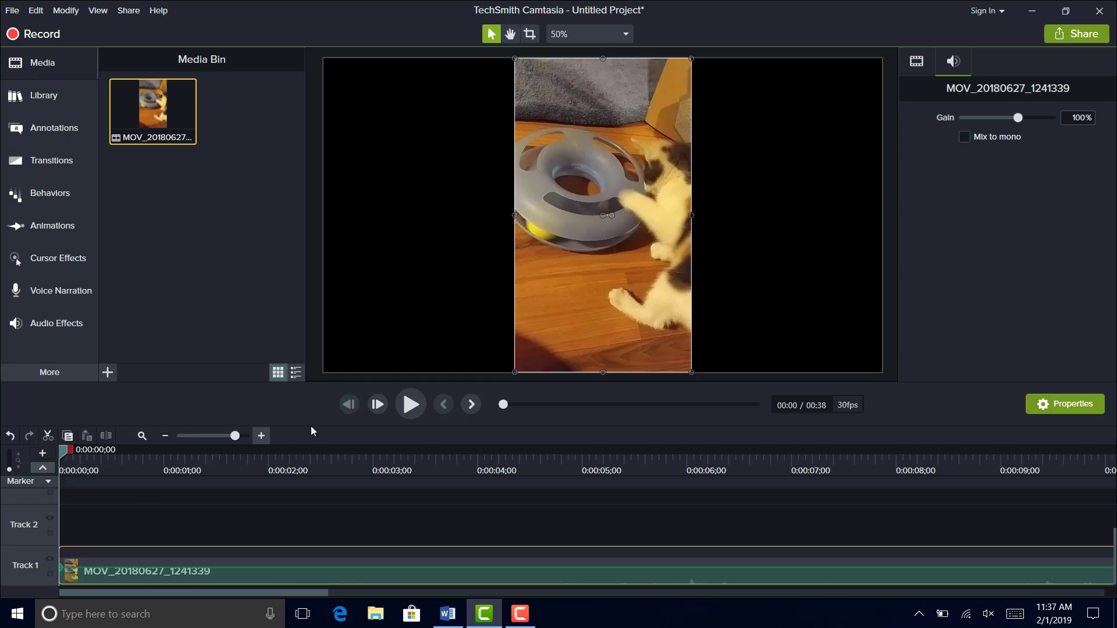
{"action": "left_click", "coordinate": [403, 407]}
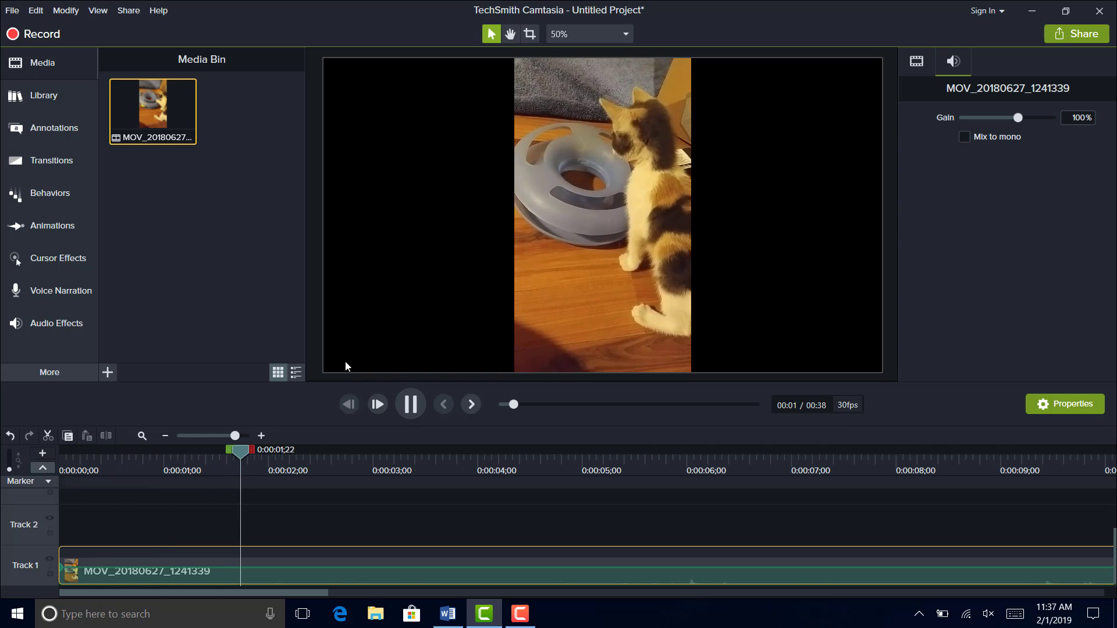
{"action": "left_click", "coordinate": [411, 410]}
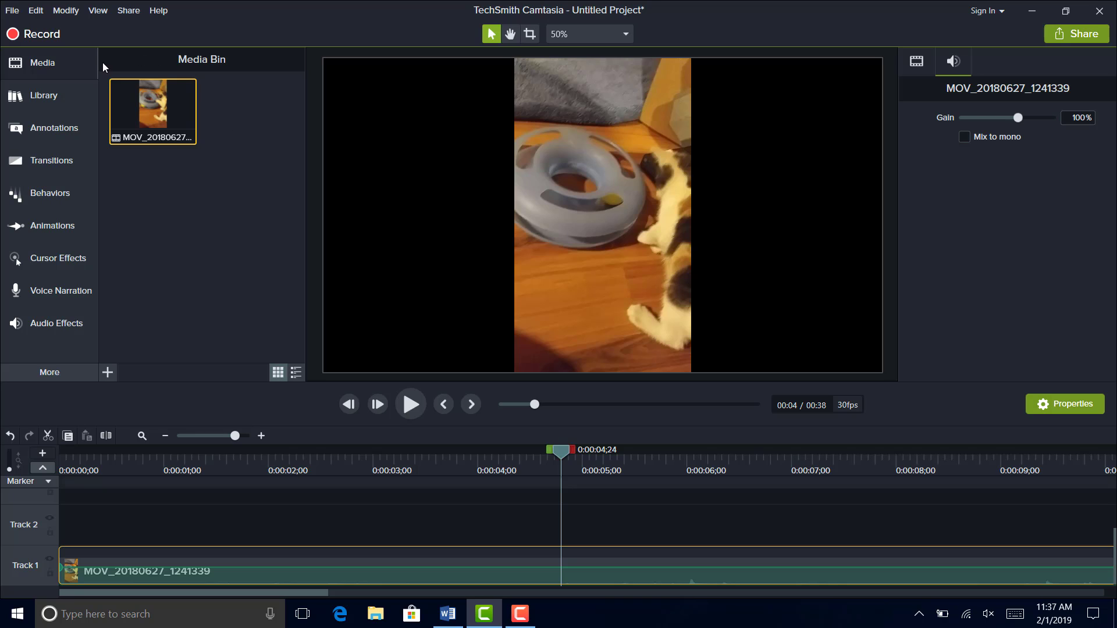
- Add the music track getyourticket from the Camtasia 2018 library to the start of Track 2
{"action": "left_click", "coordinate": [84, 93]}
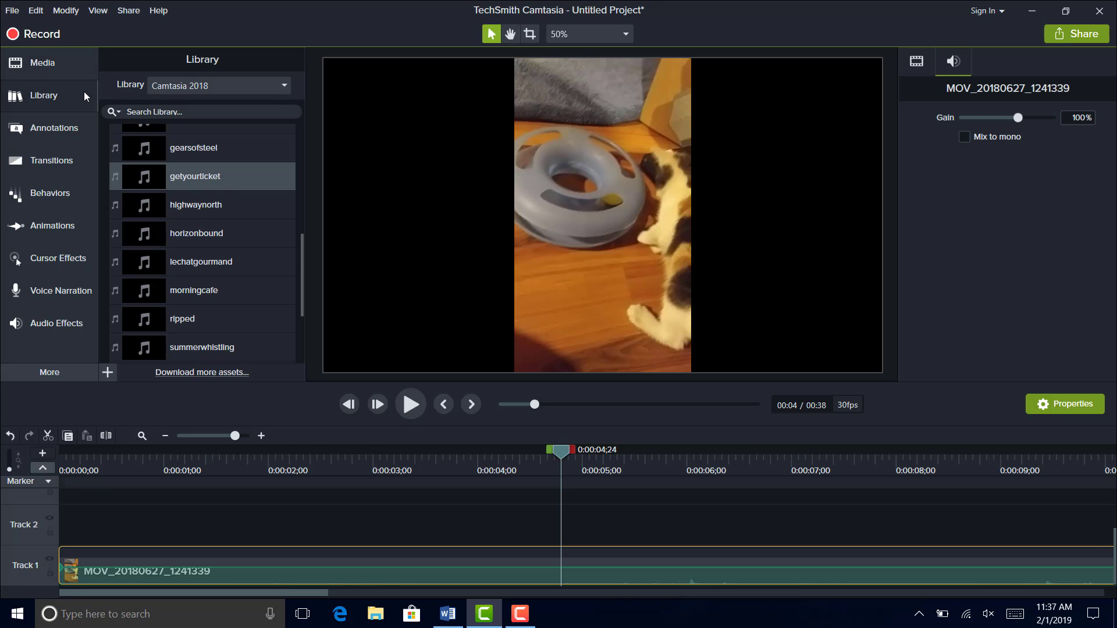
{"action": "left_click", "coordinate": [227, 88]}
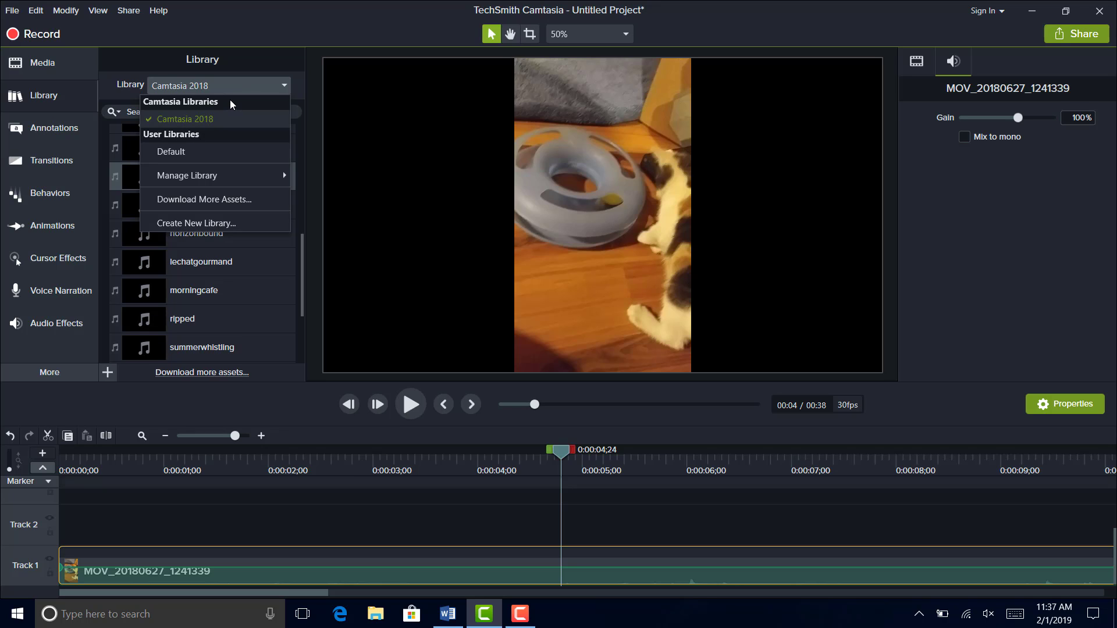
{"action": "left_click", "coordinate": [274, 54]}
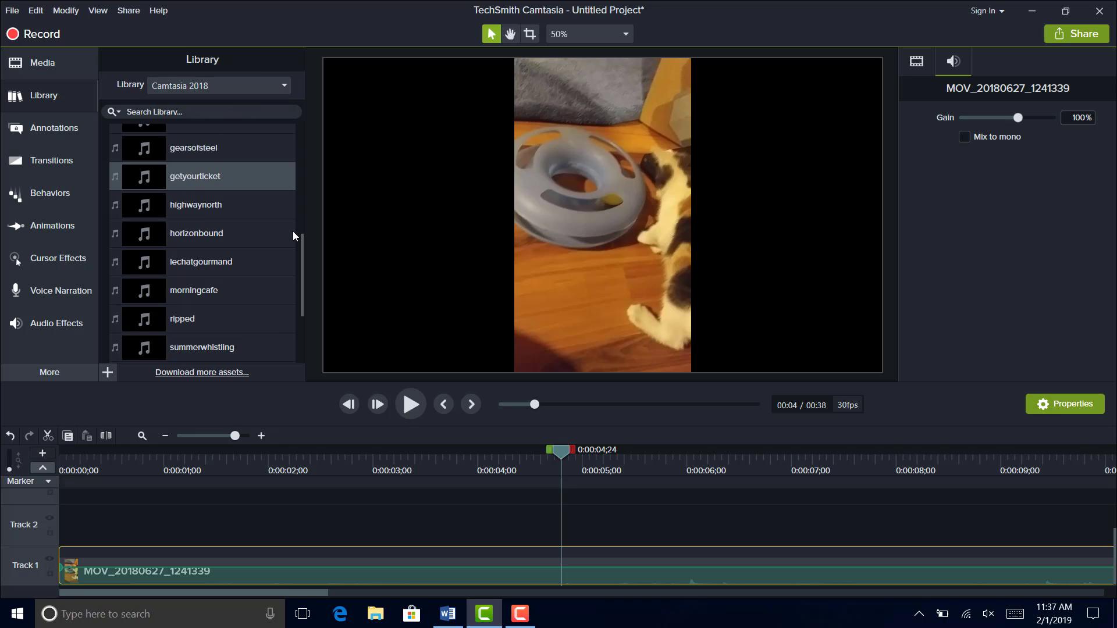
{"action": "left_click_drag", "start_coordinate": [298, 242], "coordinate": [295, 124]}
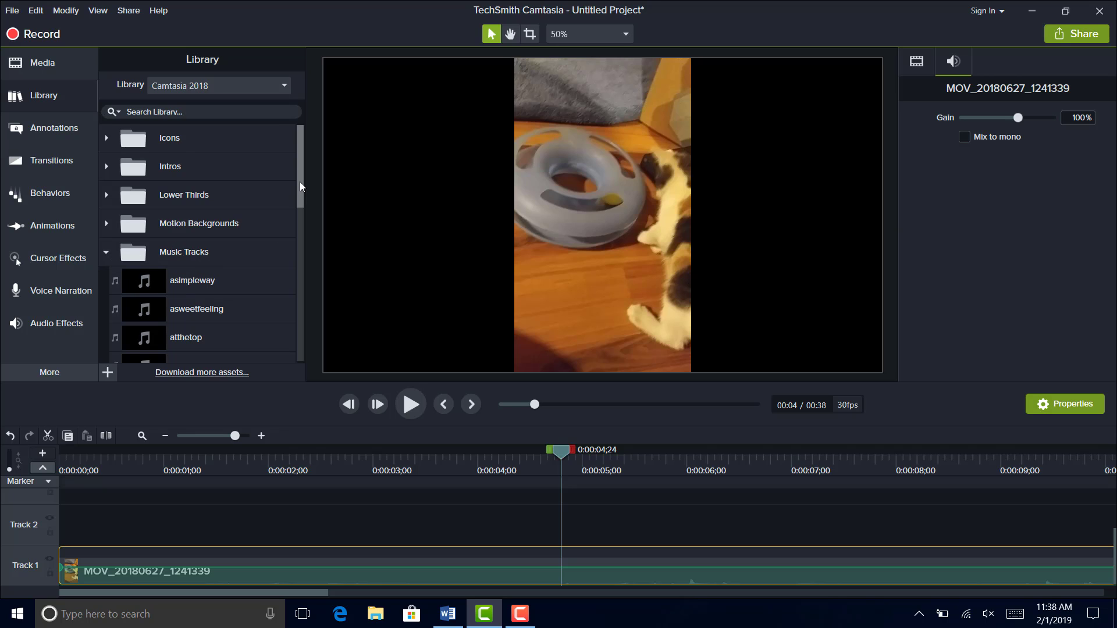
{"action": "left_click_drag", "start_coordinate": [299, 182], "coordinate": [301, 263]}
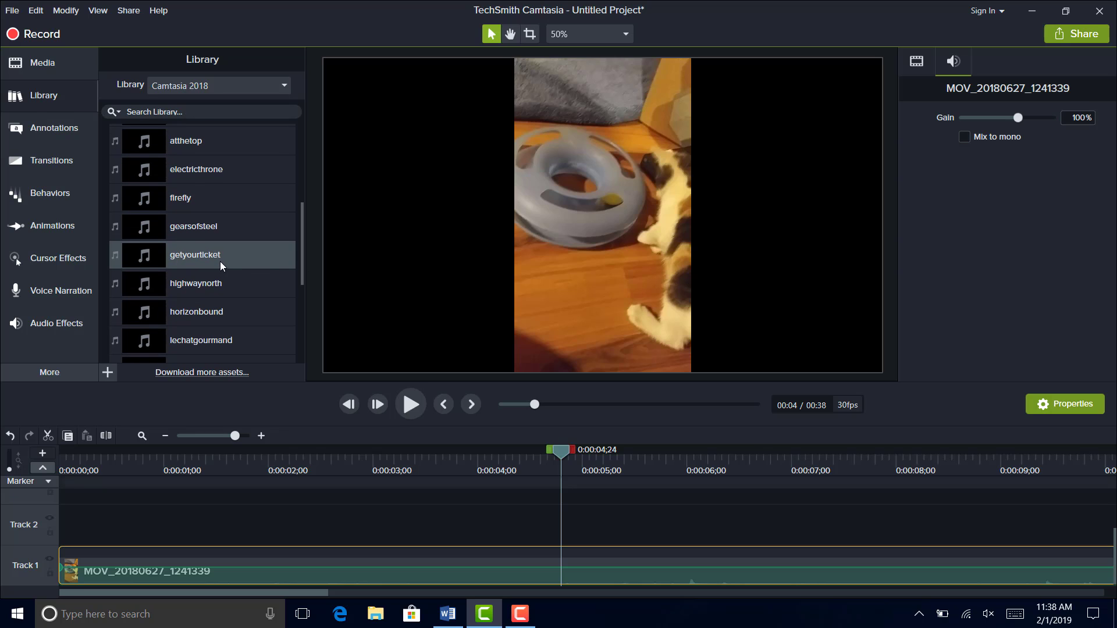
{"action": "left_click_drag", "start_coordinate": [220, 260], "coordinate": [57, 555]}
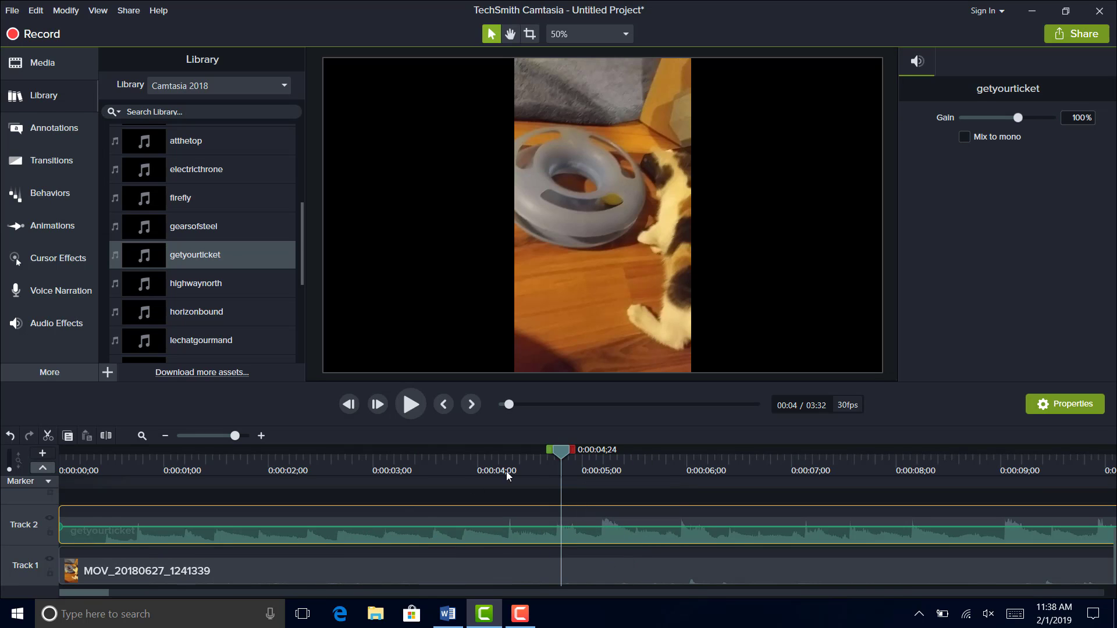
- Return the playhead to the beginning and preview the first seconds of the video together with the music
{"action": "left_click_drag", "start_coordinate": [565, 458], "coordinate": [55, 516]}
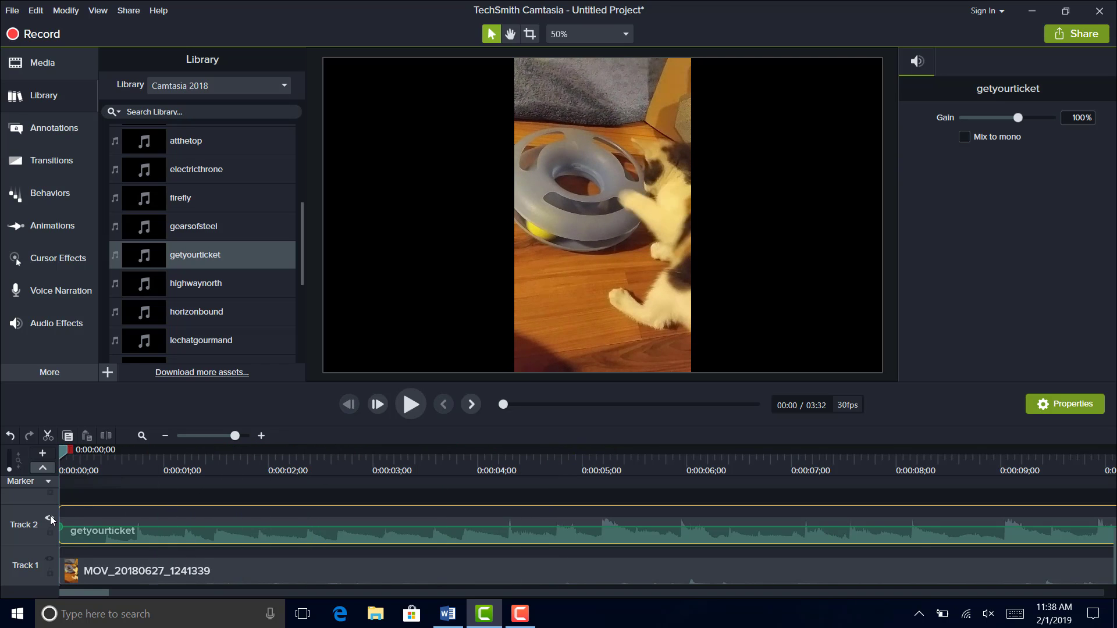
{"action": "key", "text": "space"}
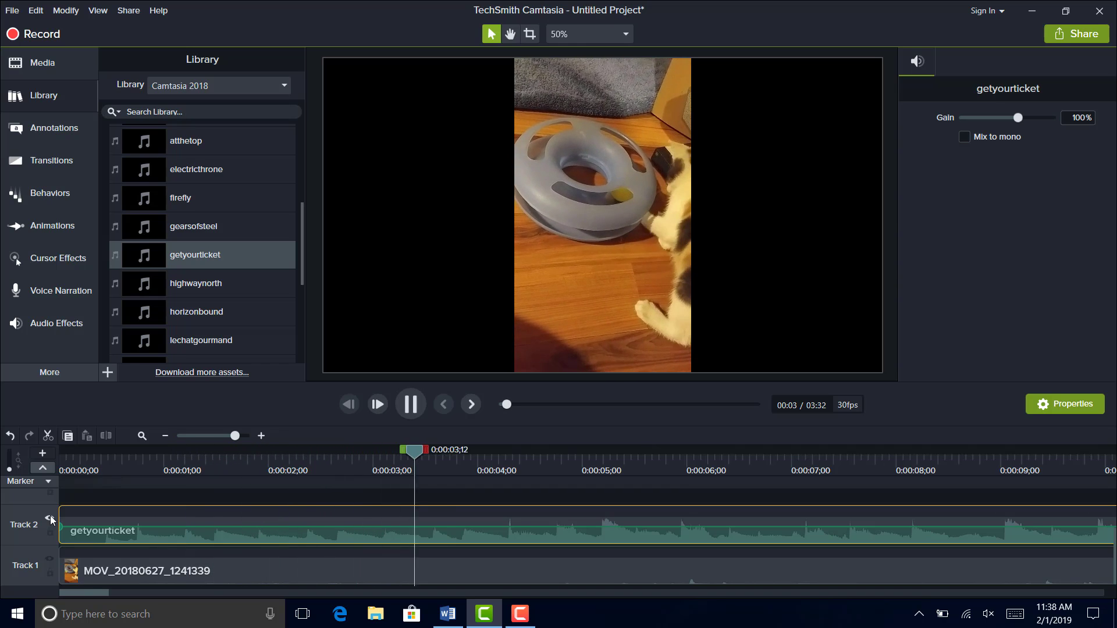
{"action": "key", "text": "space"}
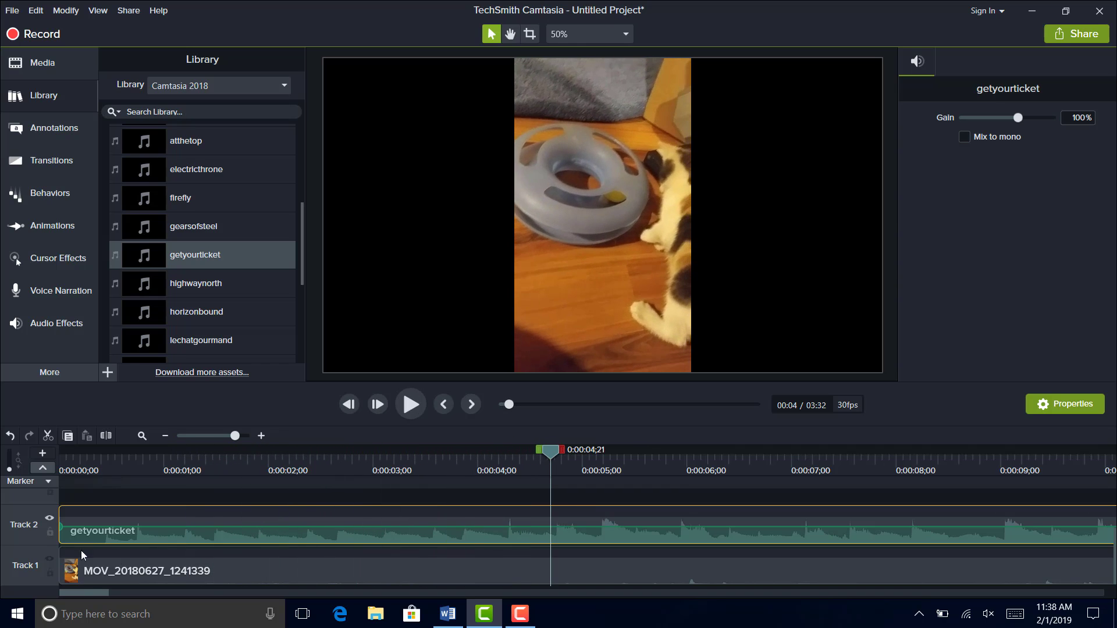
{"action": "left_click", "coordinate": [145, 561]}
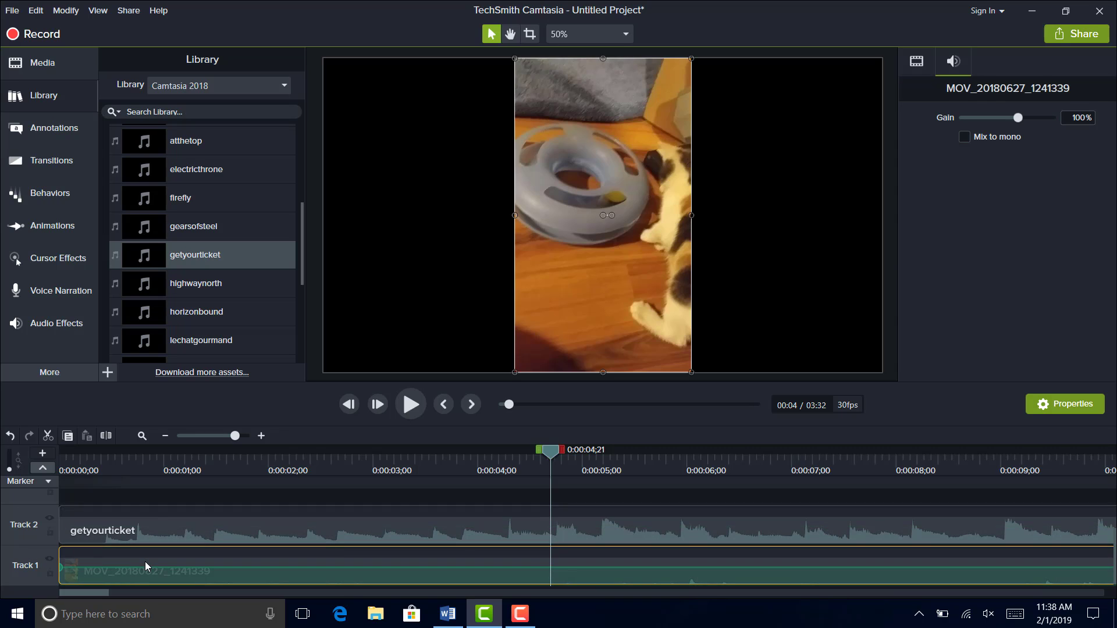
{"action": "mouse_move", "coordinate": [147, 568]}
{"action": "left_mouse_down"}
{"action": "mouse_move", "coordinate": [149, 540]}
{"action": "mouse_move", "coordinate": [150, 589]}
{"action": "left_mouse_up"}
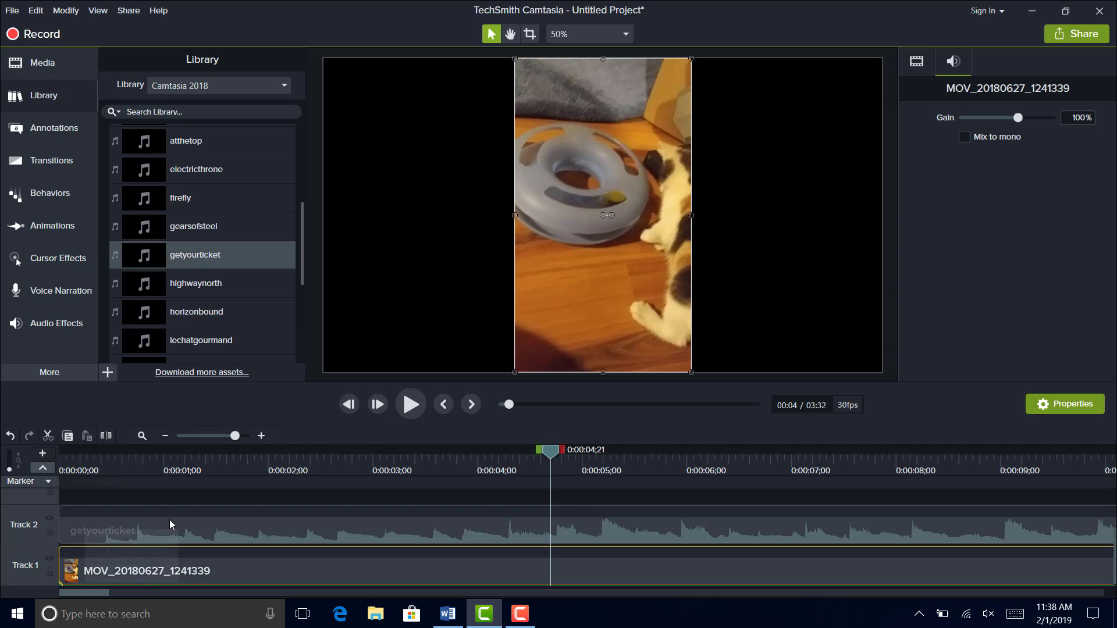
{"action": "left_click", "coordinate": [170, 526]}
{"action": "left_click_drag", "start_coordinate": [171, 528], "coordinate": [171, 526]}
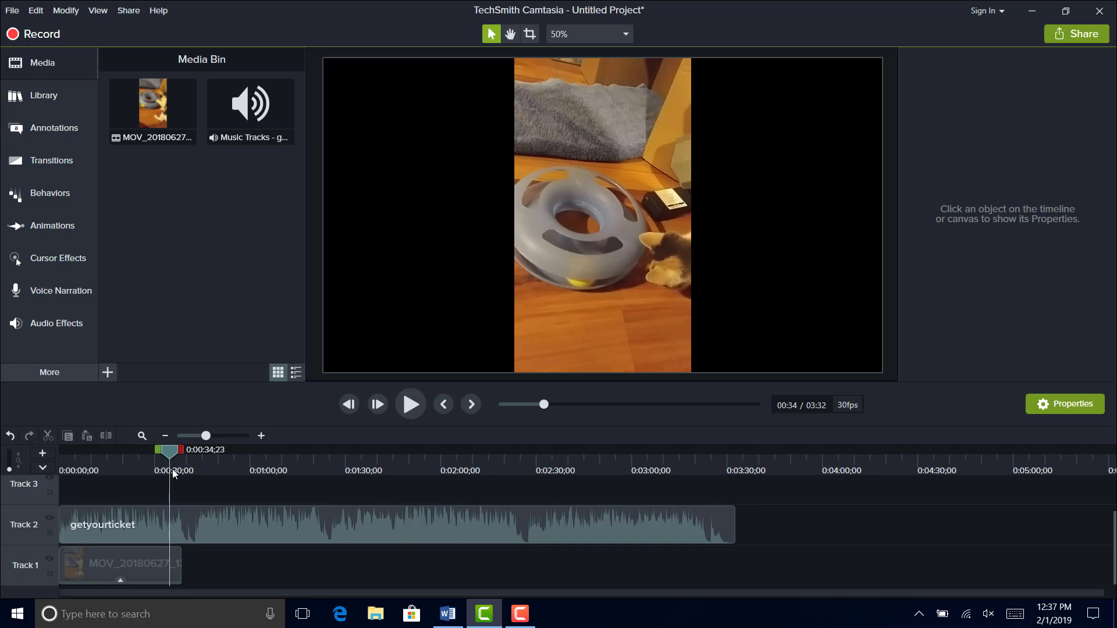
- Preview playback past the video's end, then trim the getyourticket music to end with the video clip on Track 1
{"action": "key", "text": "space"}
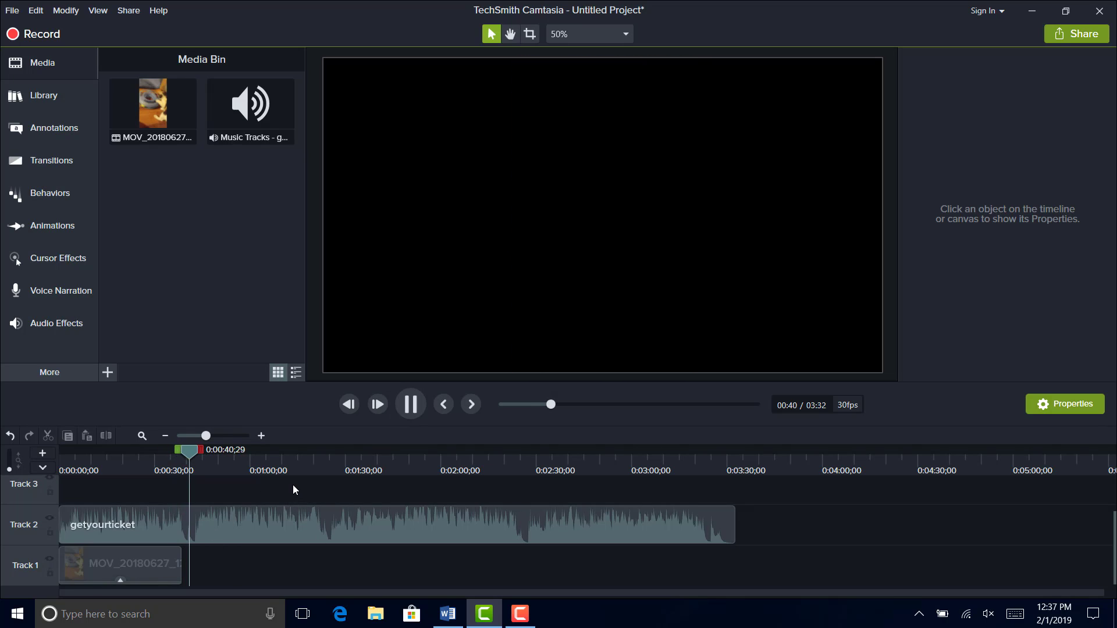
{"action": "key", "text": "space"}
{"action": "left_click", "coordinate": [308, 522]}
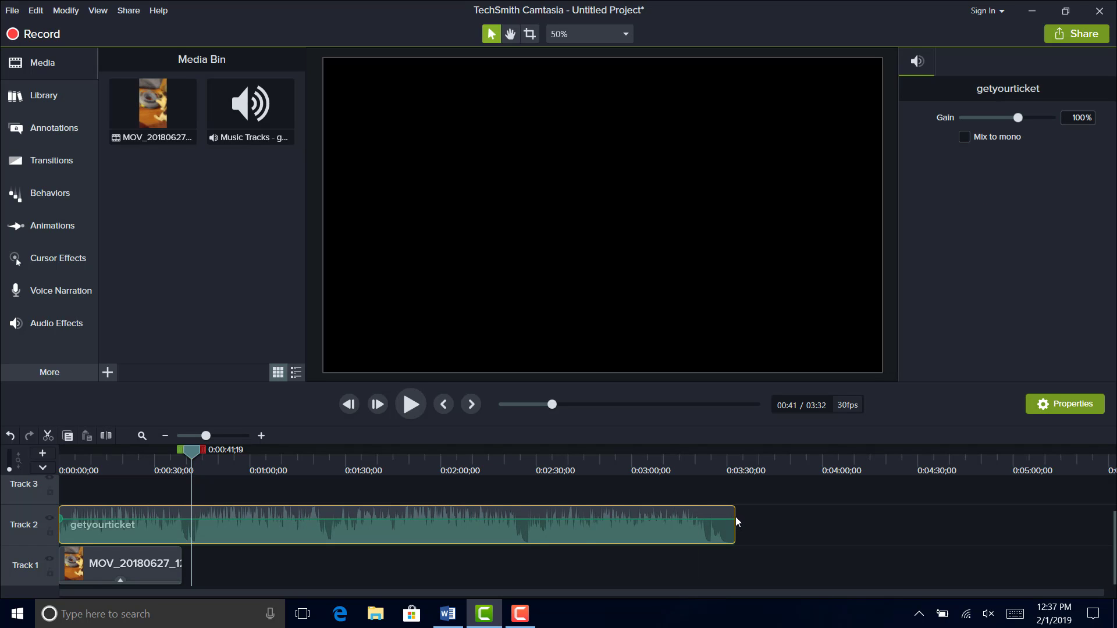
{"action": "left_click_drag", "start_coordinate": [735, 521], "coordinate": [178, 523]}
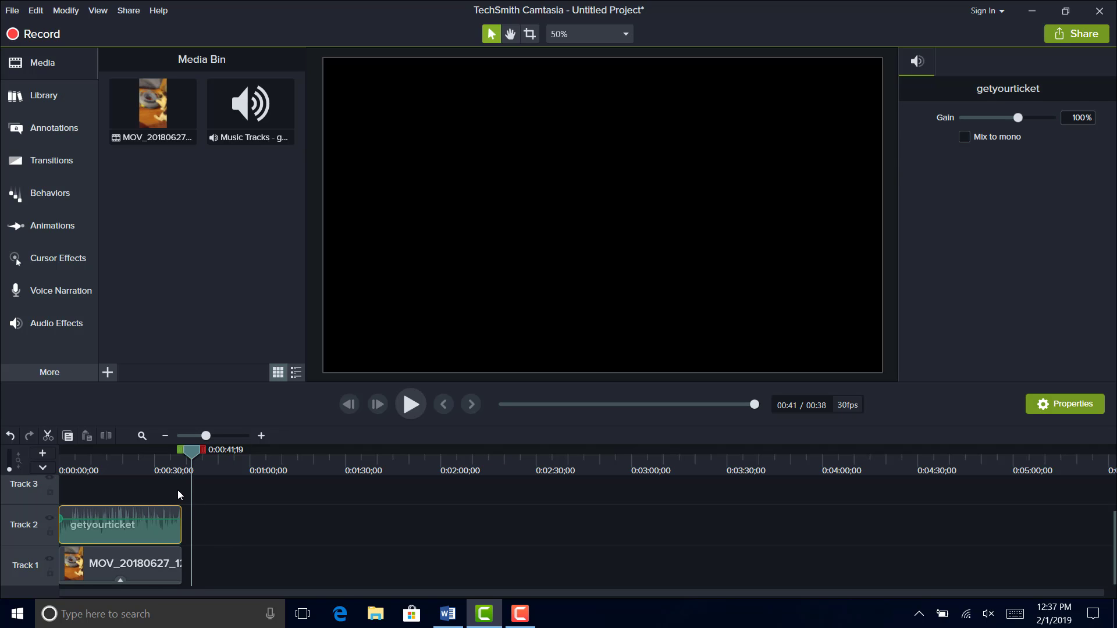
- Extend the end of the getyourticket music on Track 2 to the playhead at 0:01:28;14
{"action": "left_click_drag", "start_coordinate": [192, 453], "coordinate": [340, 459]}
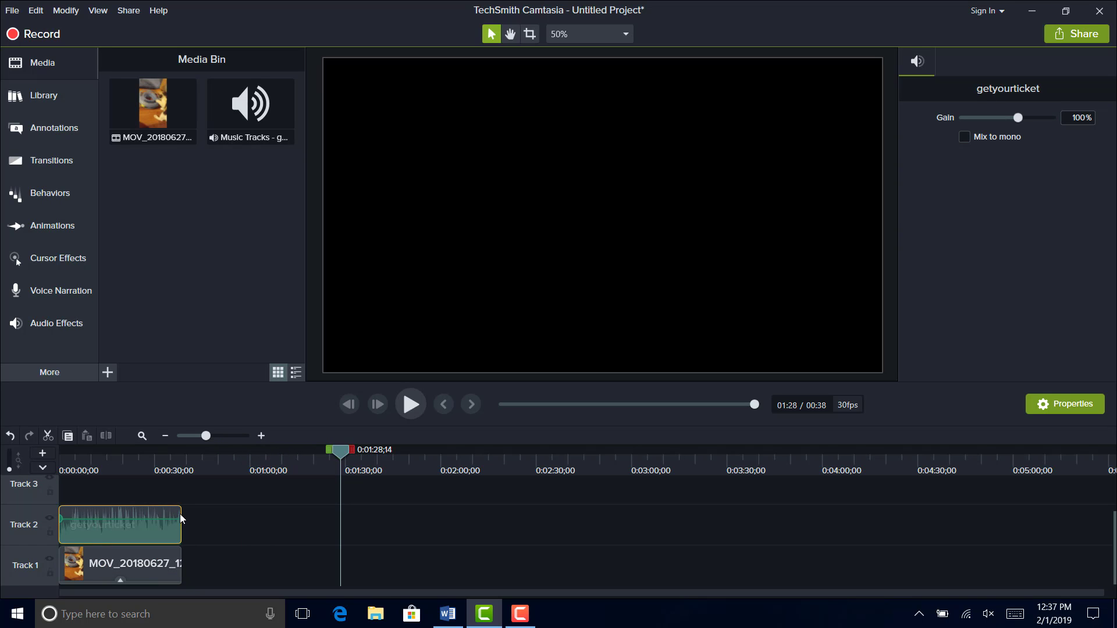
{"action": "left_click_drag", "start_coordinate": [180, 515], "coordinate": [340, 511]}
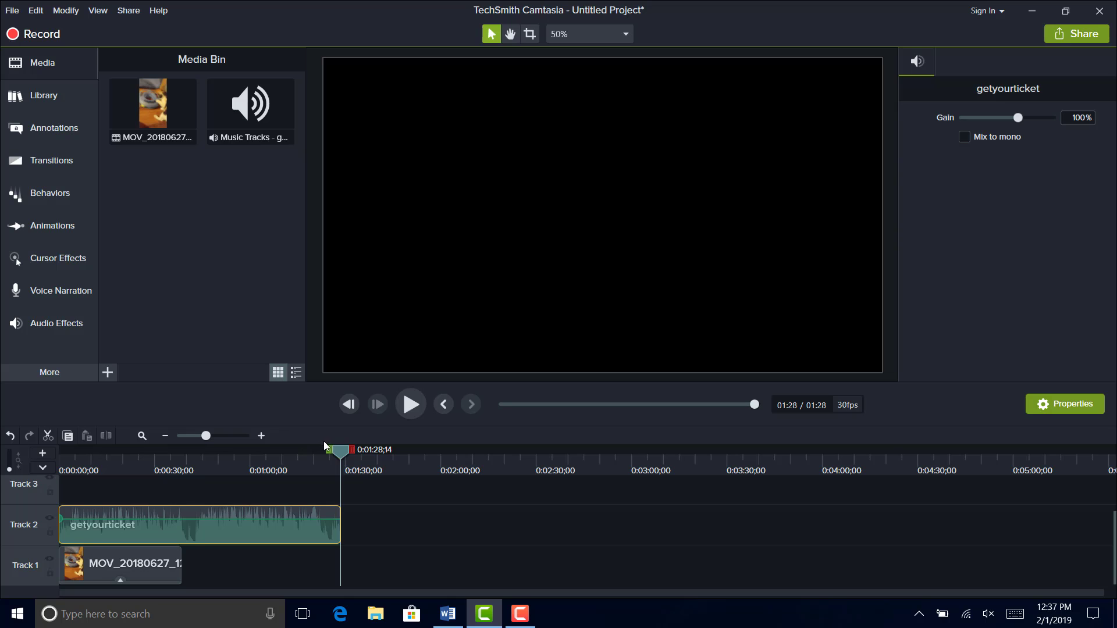
- Split the getyourticket music at 0:00:38;27, at the video's end, and move the second part along Track 2 to about 0:01:23
{"action": "left_click_drag", "start_coordinate": [342, 451], "coordinate": [183, 485]}
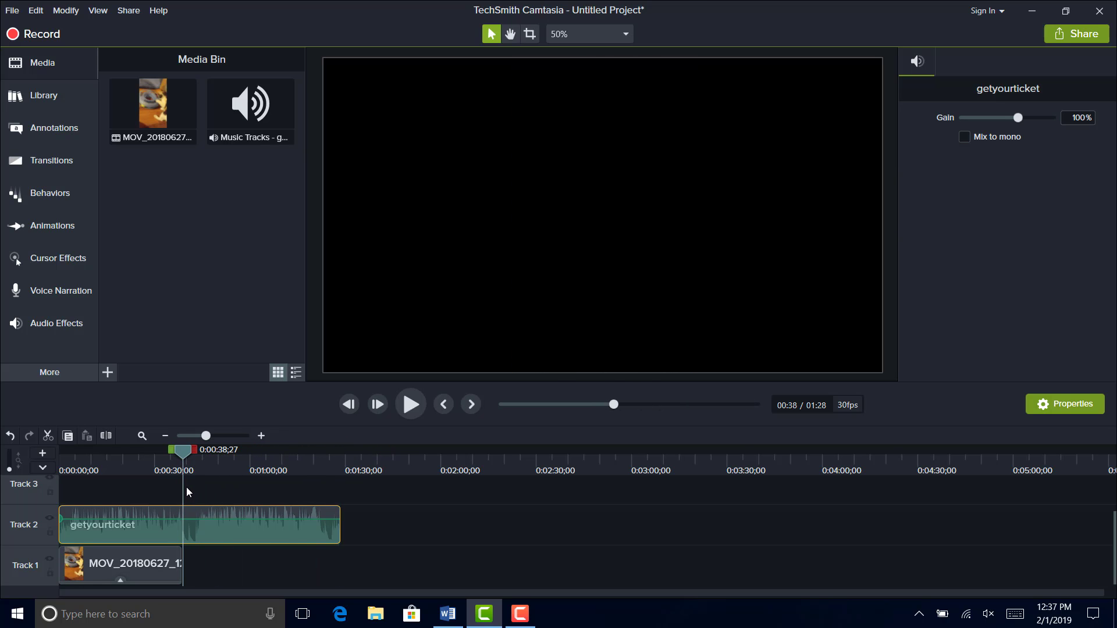
{"action": "left_click", "coordinate": [111, 438]}
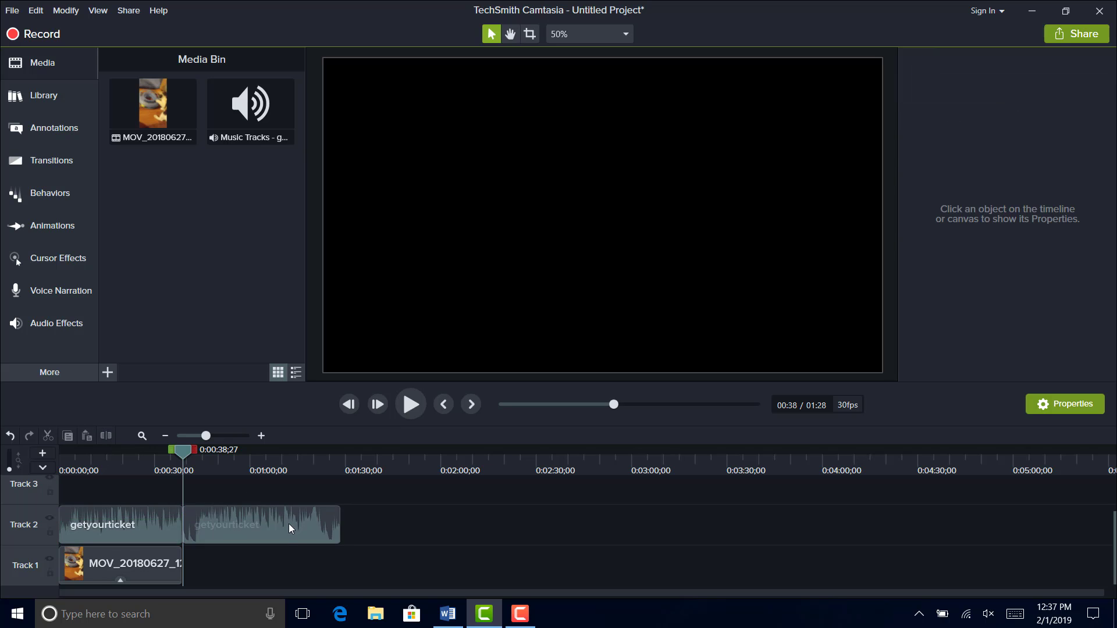
{"action": "left_click_drag", "start_coordinate": [282, 525], "coordinate": [425, 532]}
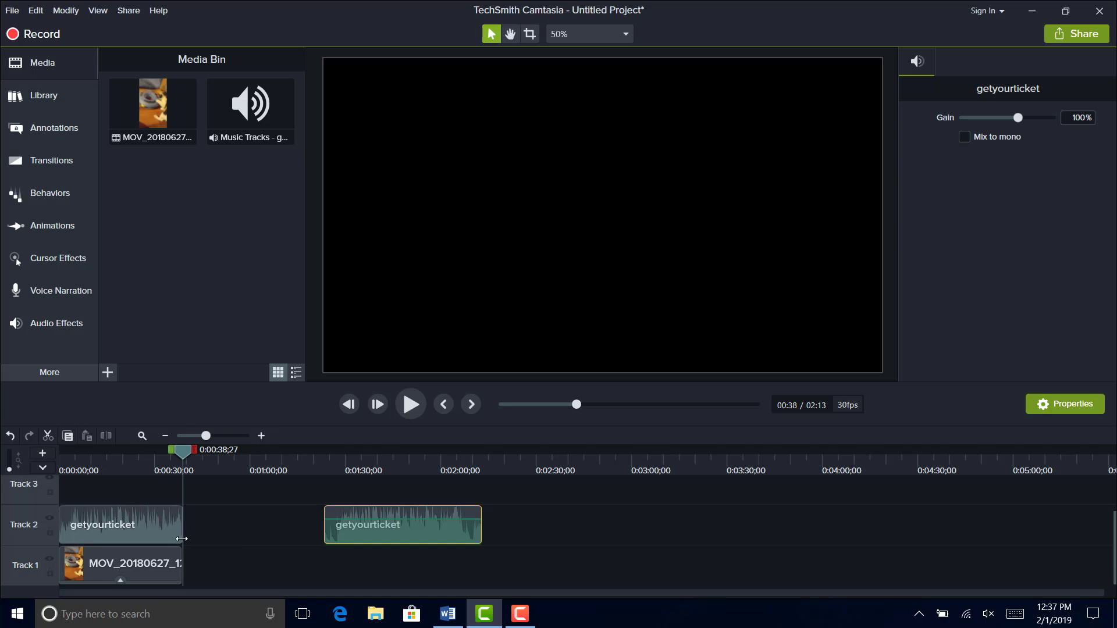
- Move the playhead to 0:00:43;00 and remove the existing Clip Speed effect from the MOV_20180627_1241339 clip on Track 1
{"action": "left_click", "coordinate": [133, 525]}
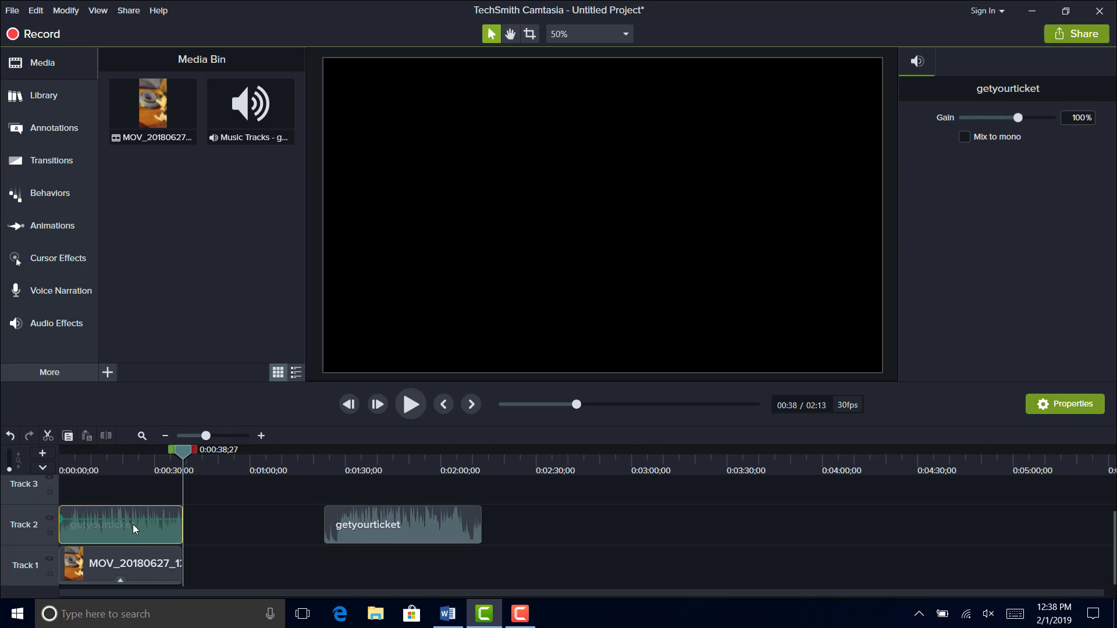
{"action": "left_click_drag", "start_coordinate": [183, 451], "coordinate": [210, 451]}
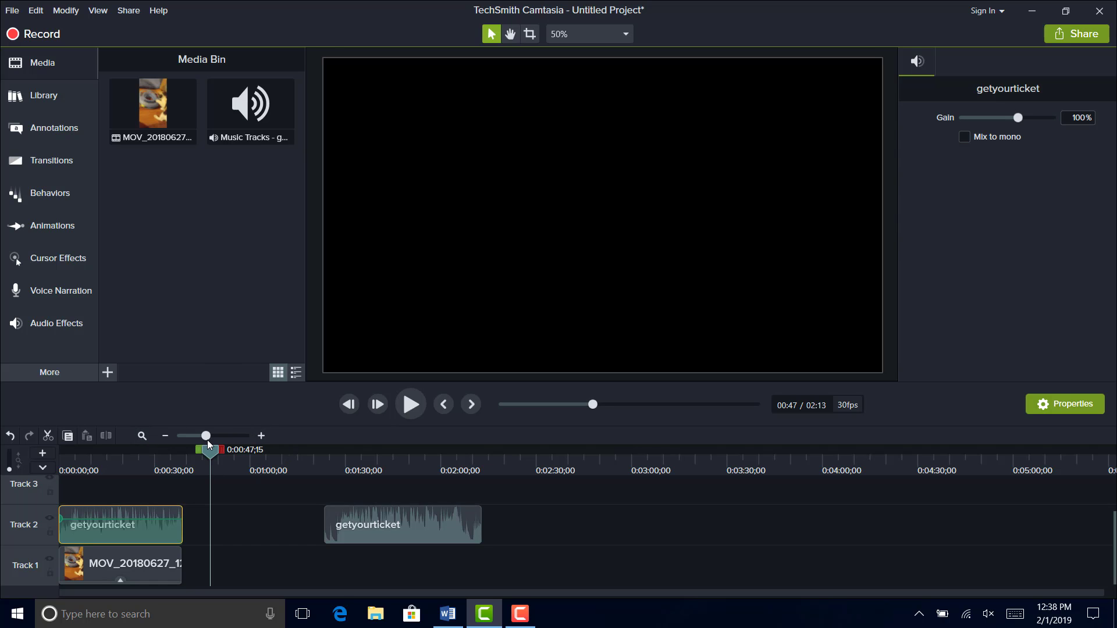
{"action": "left_click_drag", "start_coordinate": [207, 436], "coordinate": [214, 436]}
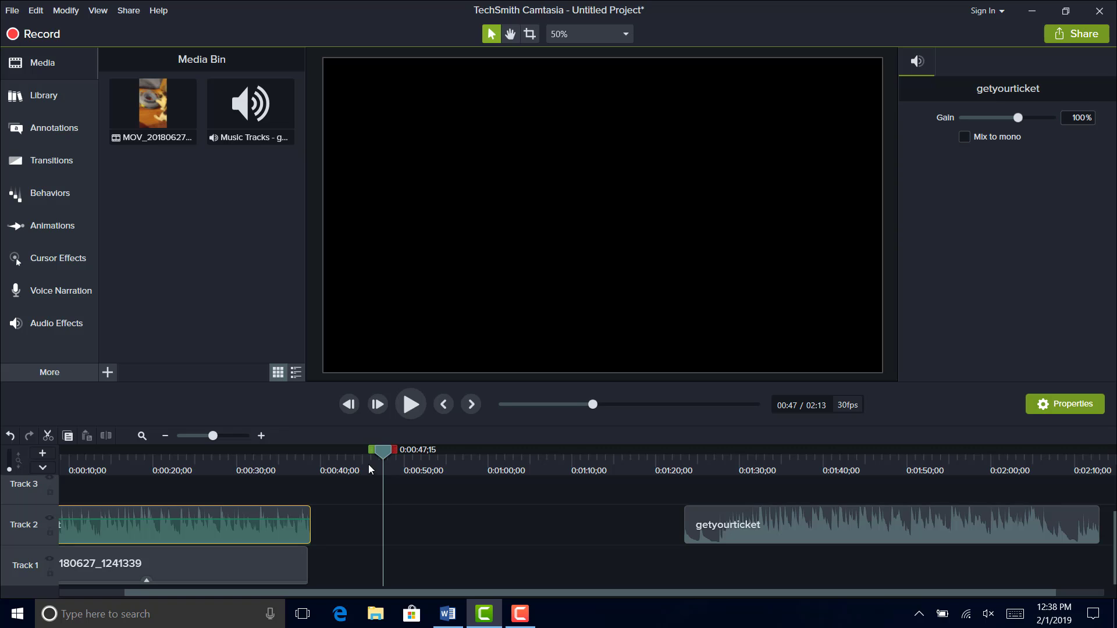
{"action": "left_click_drag", "start_coordinate": [379, 454], "coordinate": [346, 470]}
{"action": "left_click_drag", "start_coordinate": [424, 591], "coordinate": [356, 595]}
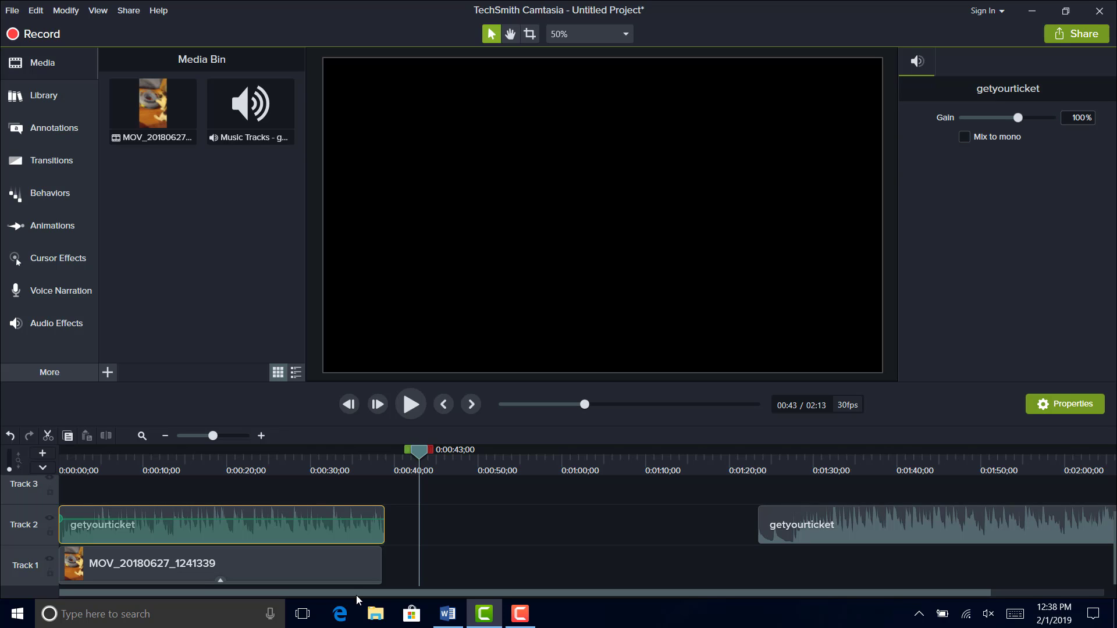
{"action": "left_click", "coordinate": [252, 572]}
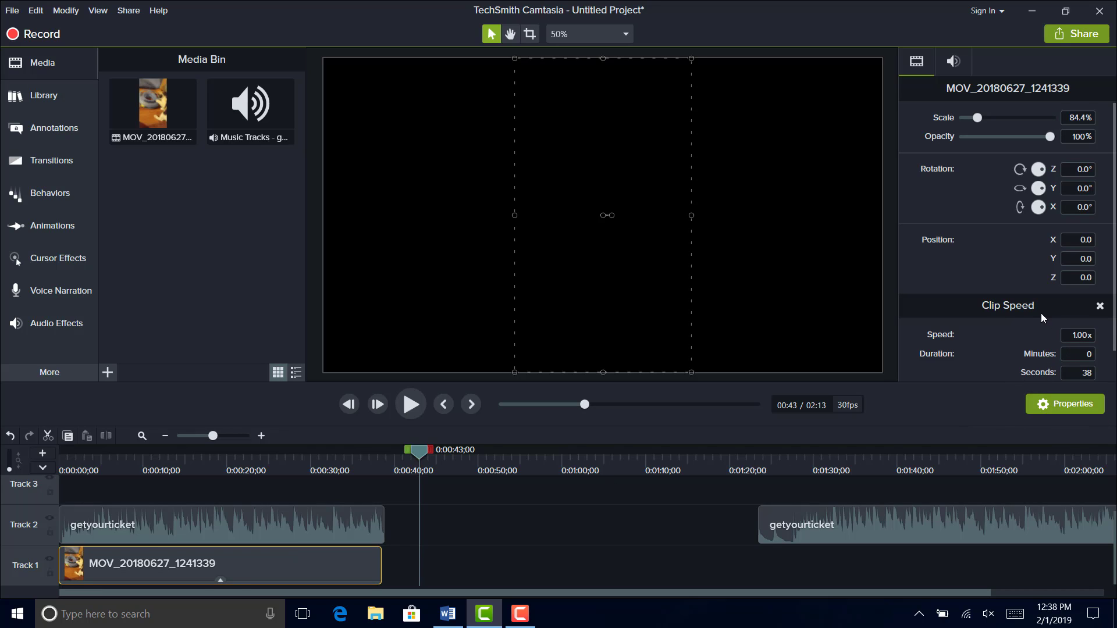
{"action": "left_click", "coordinate": [1099, 308]}
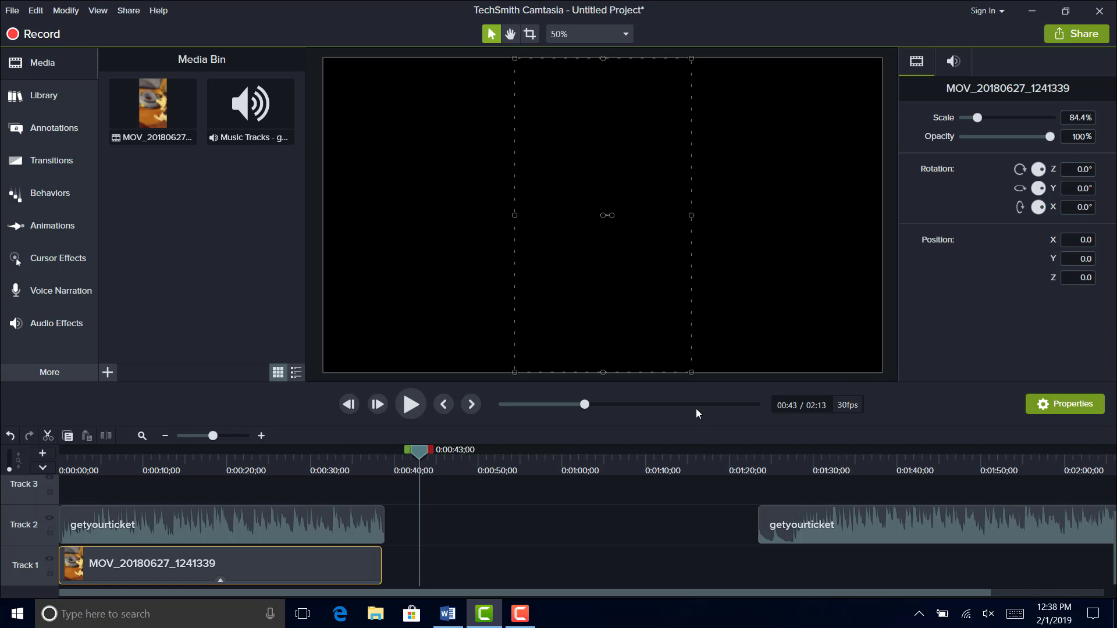
- Add Clip Speed to the MOV_20180627_1241339 clip on Track 1 and set its speed to 3x
{"action": "right_click", "coordinate": [308, 566]}
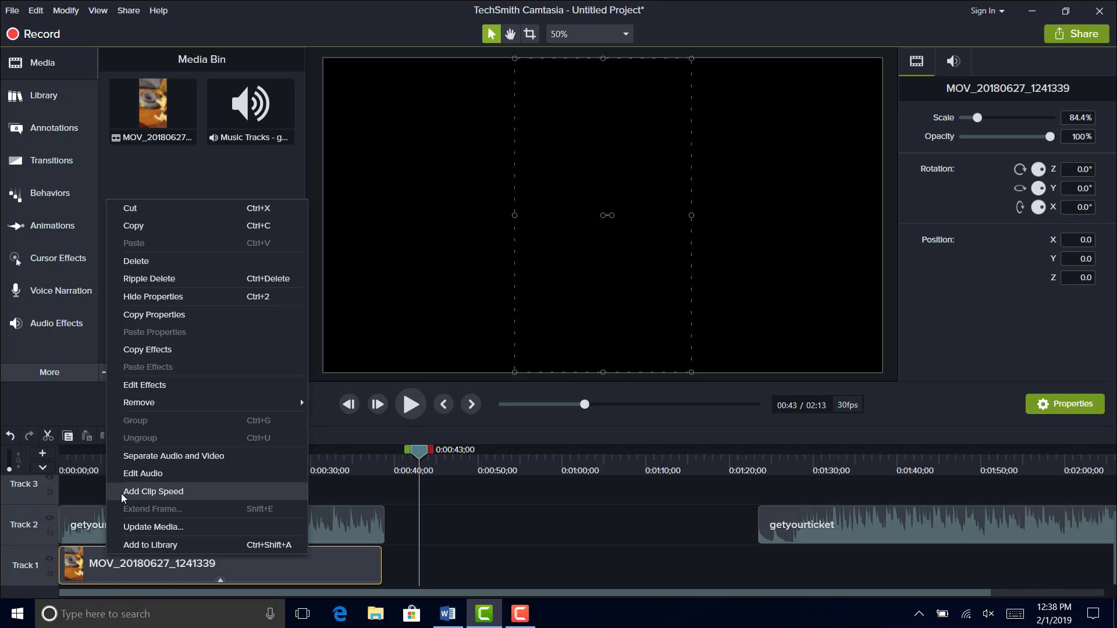
{"action": "left_click", "coordinate": [186, 493]}
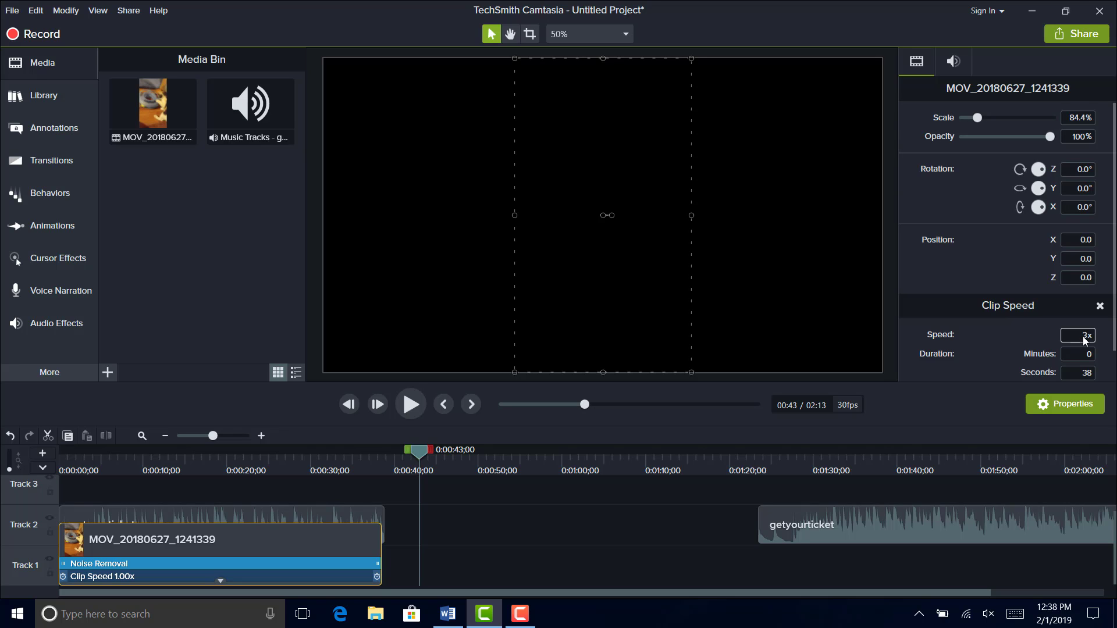
{"action": "left_click", "coordinate": [683, 530]}
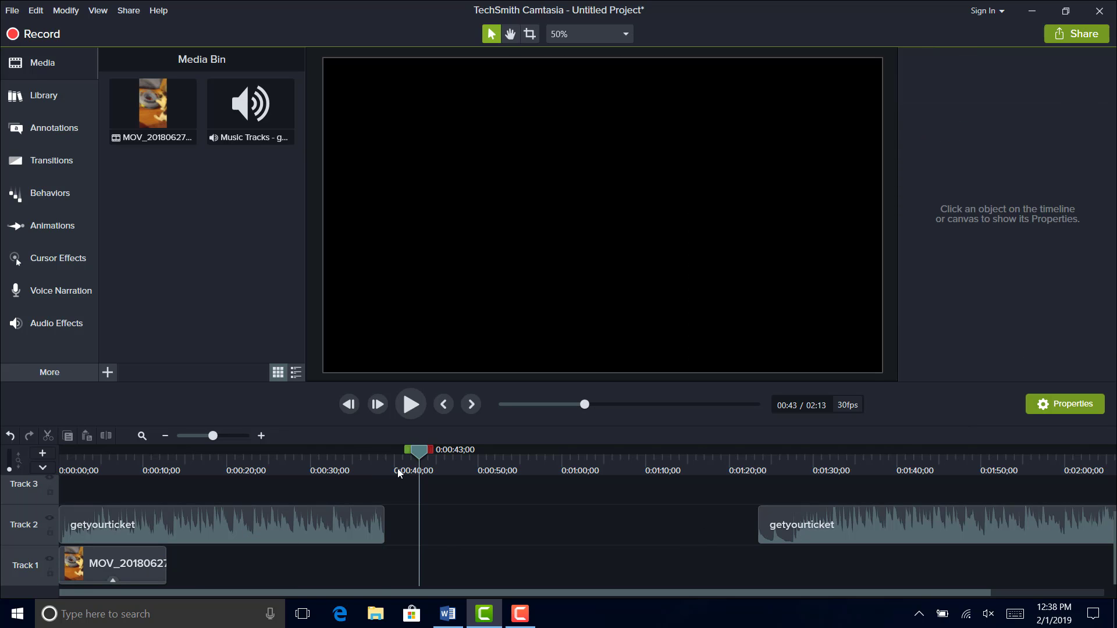
- Return the playhead to the timeline's start and preview the first seconds of the sped-up video
{"action": "left_click_drag", "start_coordinate": [423, 459], "coordinate": [61, 528]}
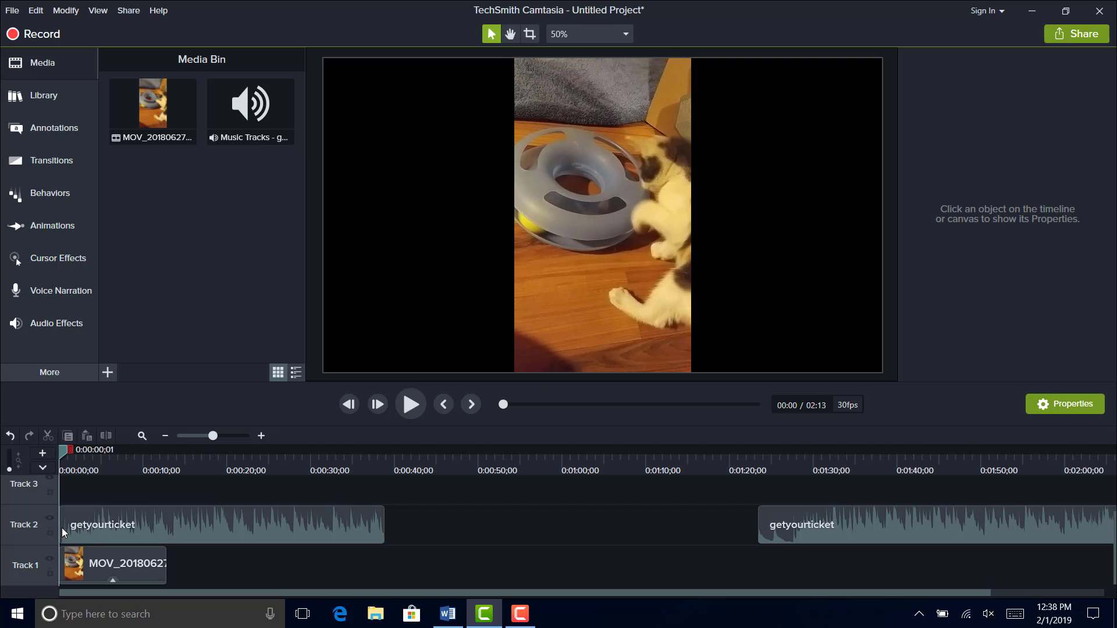
{"action": "key", "text": "space"}
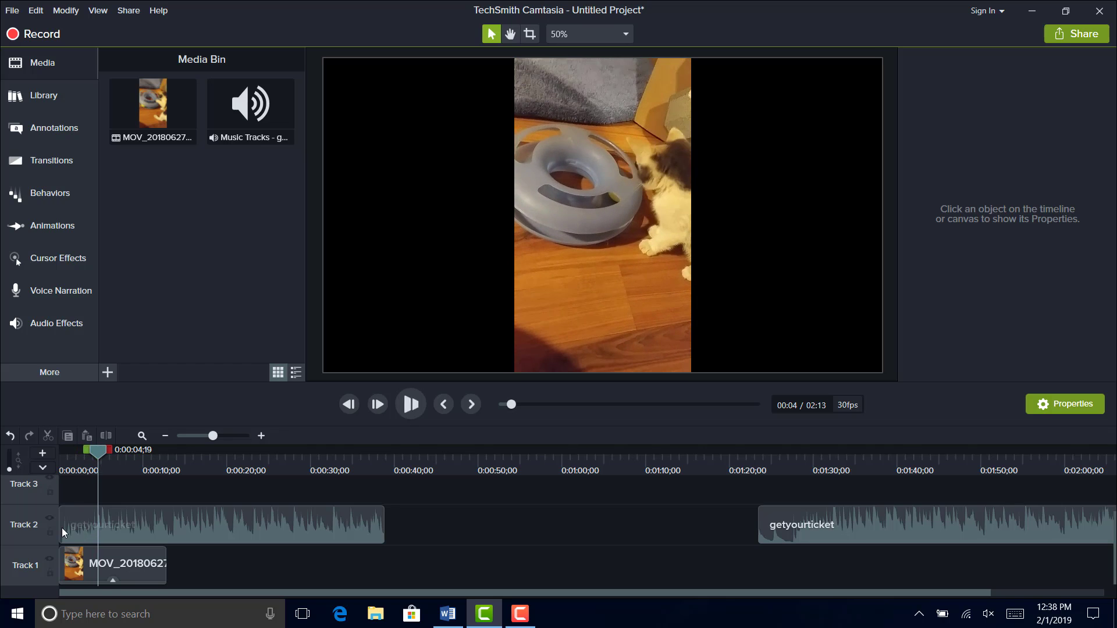
{"action": "key", "text": "space"}
- Set the clip speed of the MOV_20180627_1241339 clip to 0.25x and play back the slowed video
{"action": "left_click", "coordinate": [119, 557]}
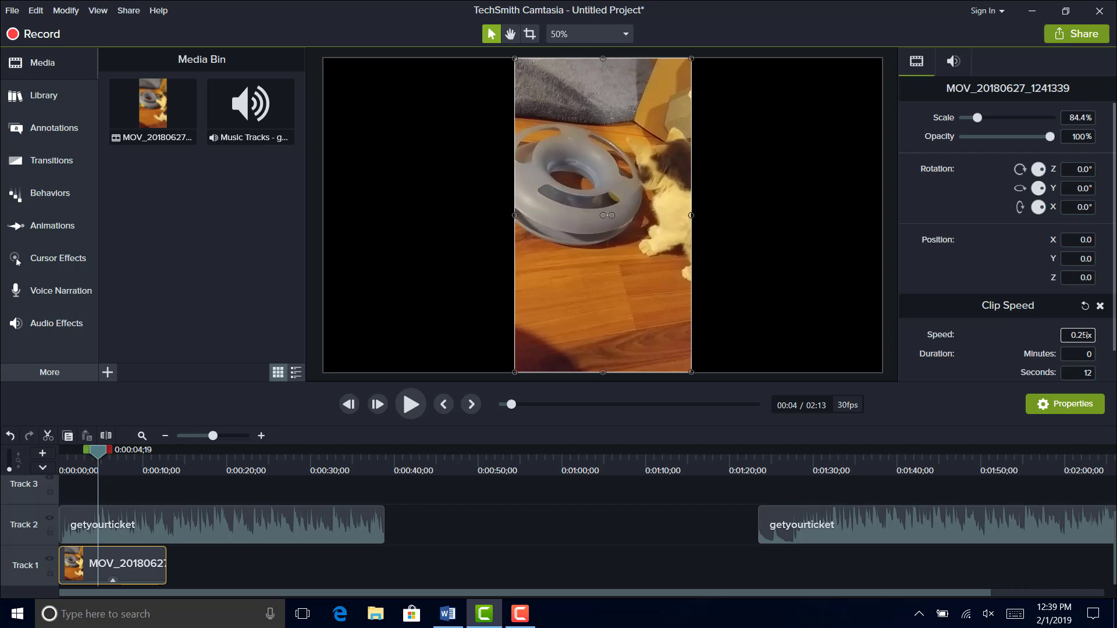
{"action": "key", "text": "Return"}
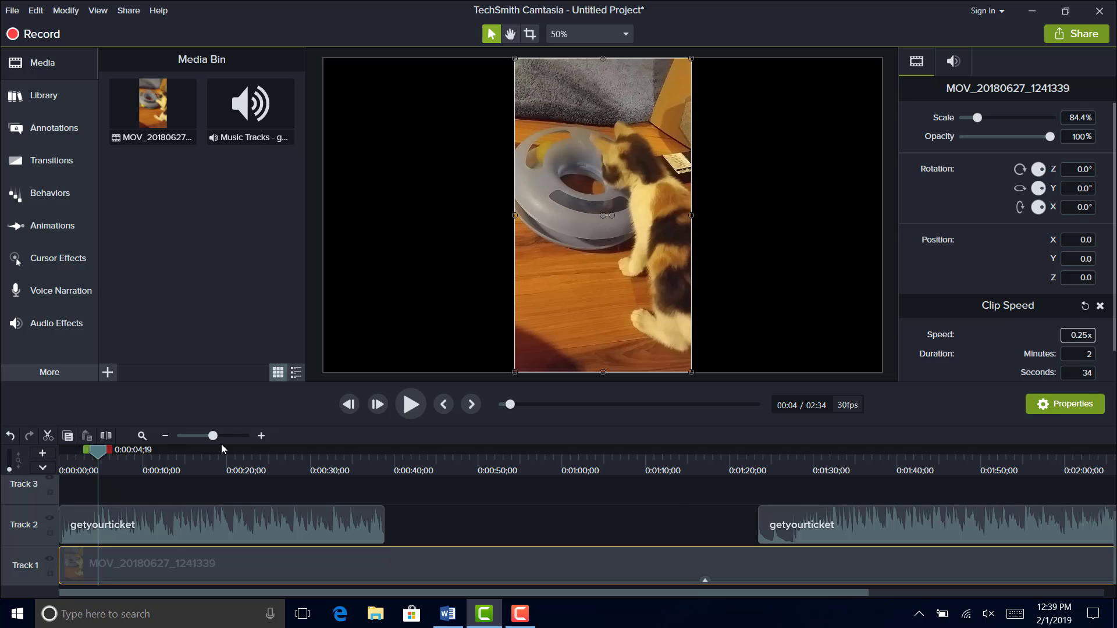
{"action": "left_click", "coordinate": [412, 401]}
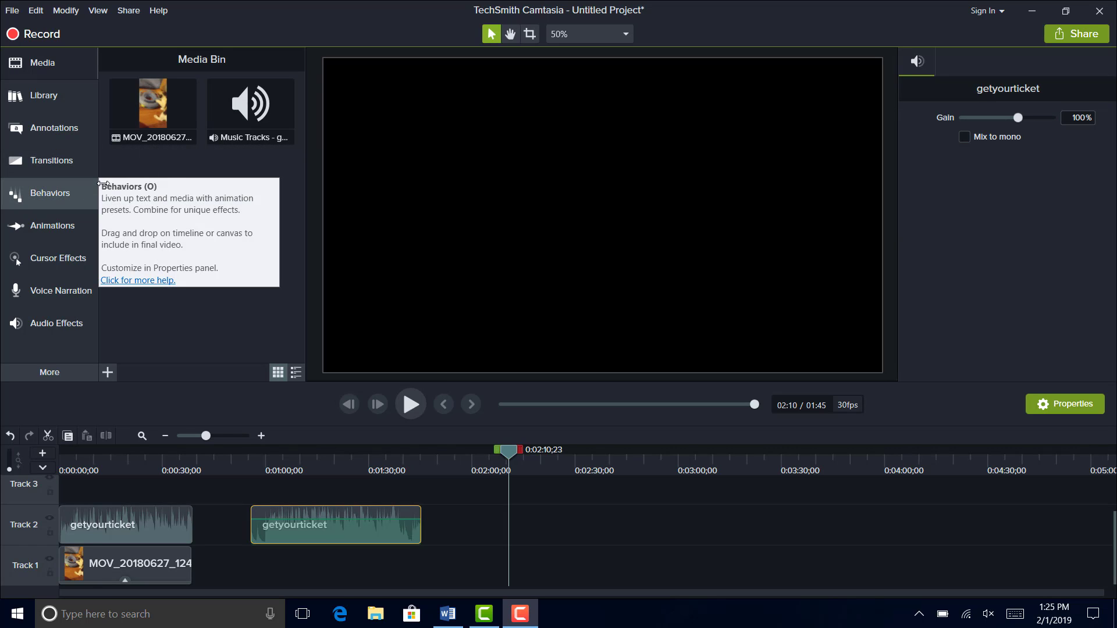
- Import the video 20181225_110625 from the Downloads folder into the Media Bin
{"action": "left_click", "coordinate": [108, 372]}
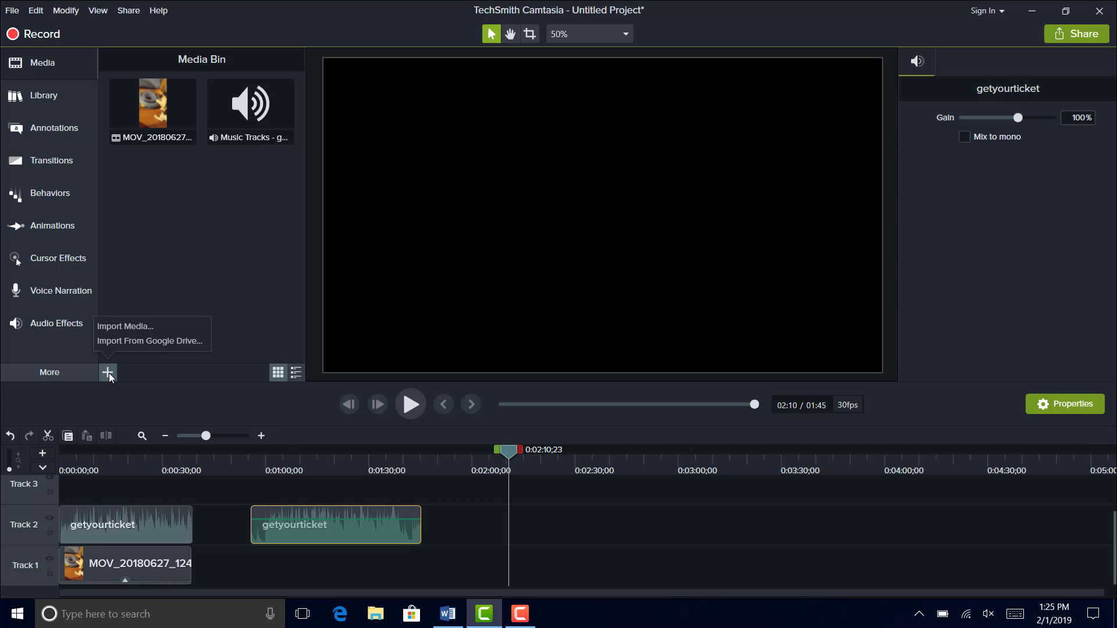
{"action": "left_click", "coordinate": [109, 373]}
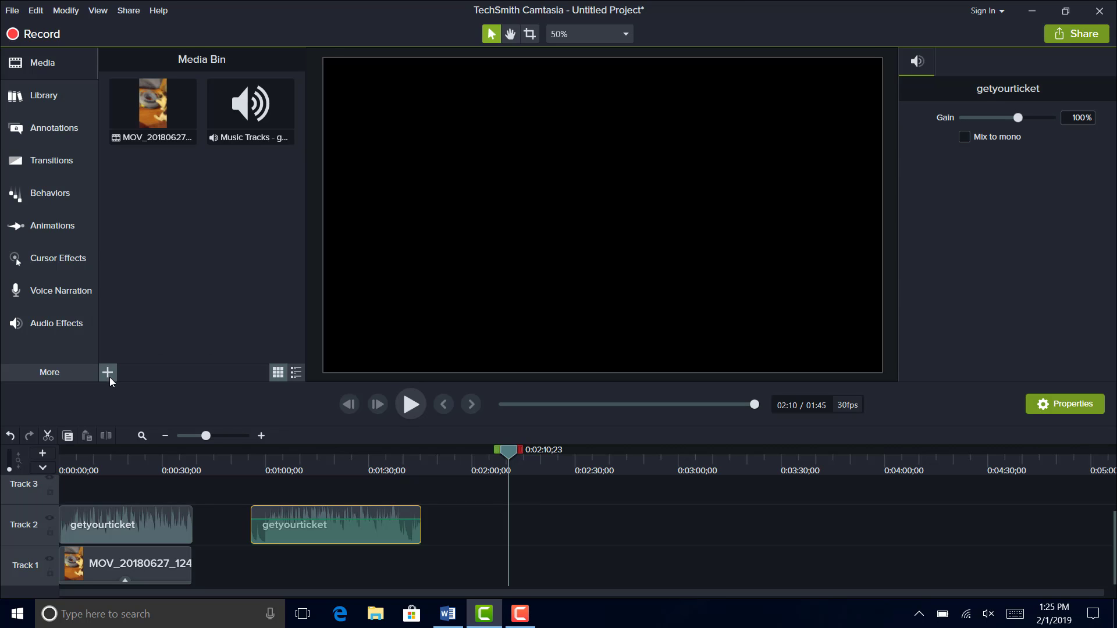
{"action": "left_click", "coordinate": [108, 373]}
{"action": "left_click", "coordinate": [122, 326]}
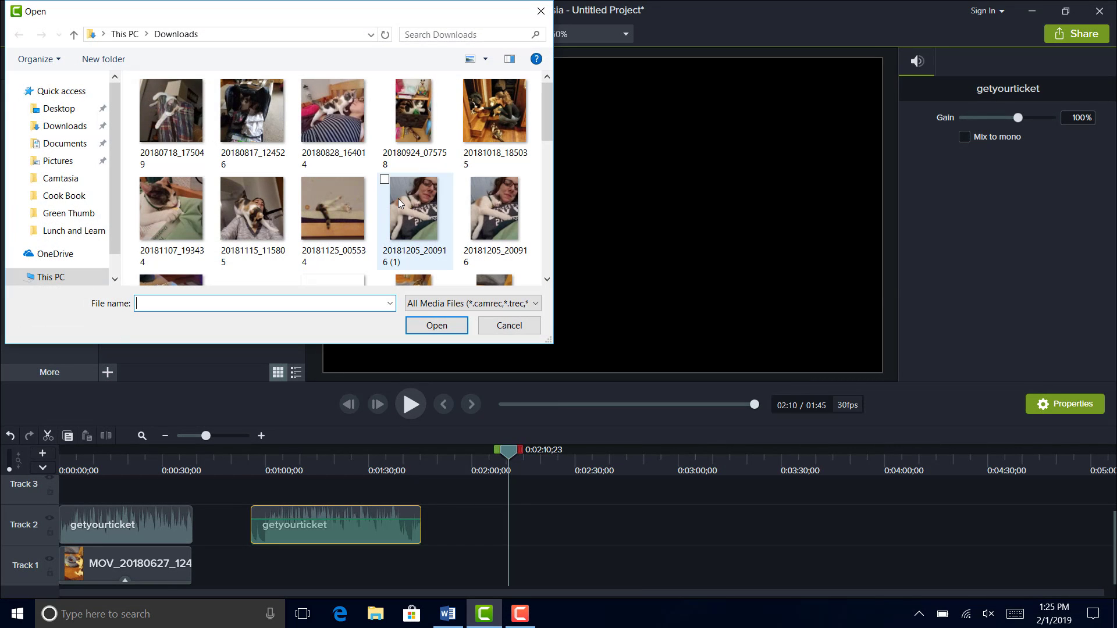
{"action": "scroll", "coordinate": [398, 201], "scroll_direction": "down", "scroll_amount": 1}
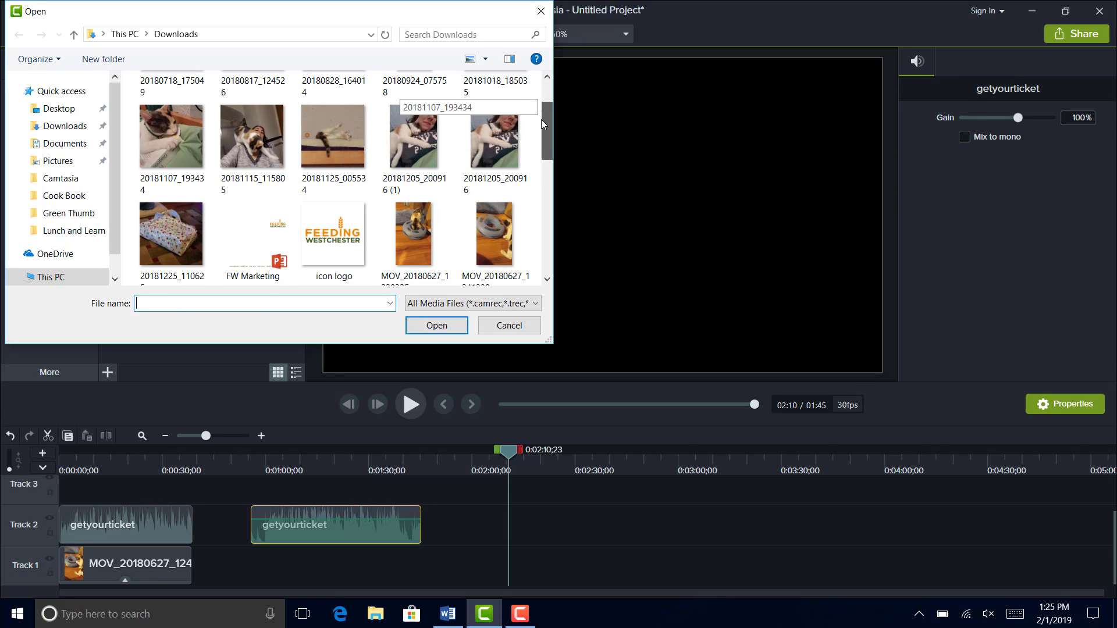
{"action": "left_click", "coordinate": [171, 228]}
{"action": "left_click", "coordinate": [437, 325]}
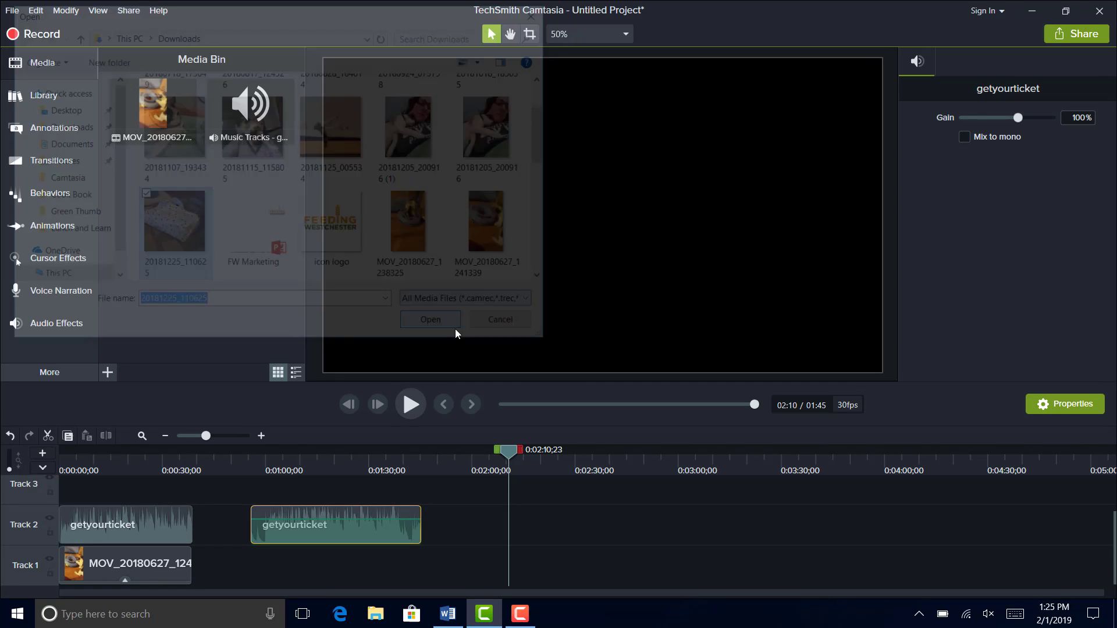
- Place the 20181225_110625 clip on Track 1 directly after the first video, and move the playhead to 0:00:35;05
{"action": "left_click_drag", "start_coordinate": [168, 184], "coordinate": [195, 576]}
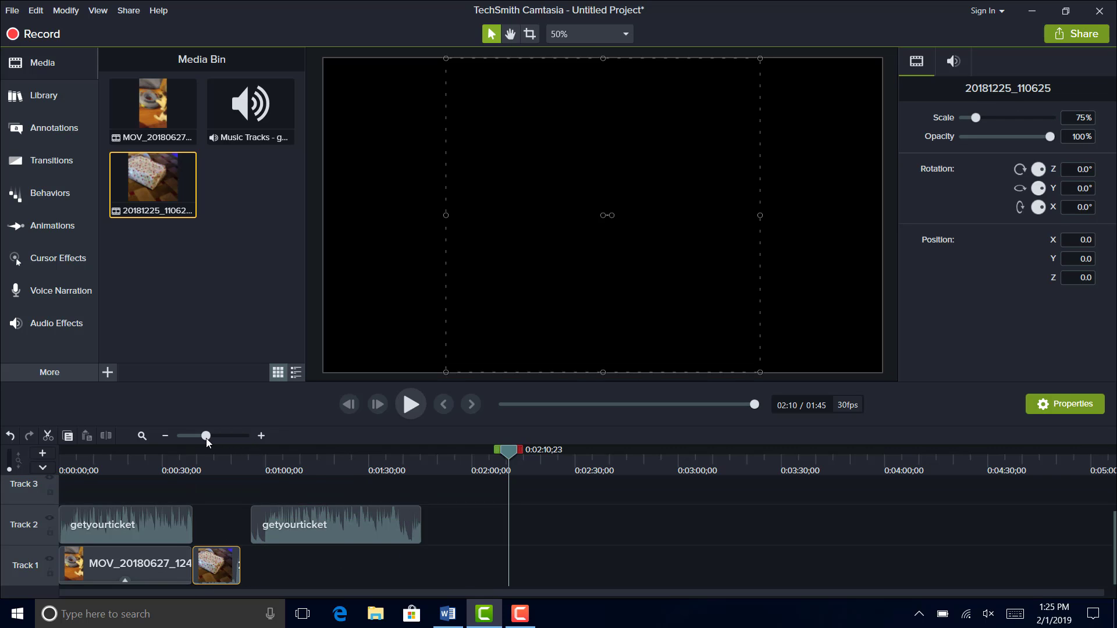
{"action": "left_click_drag", "start_coordinate": [206, 437], "coordinate": [212, 438]}
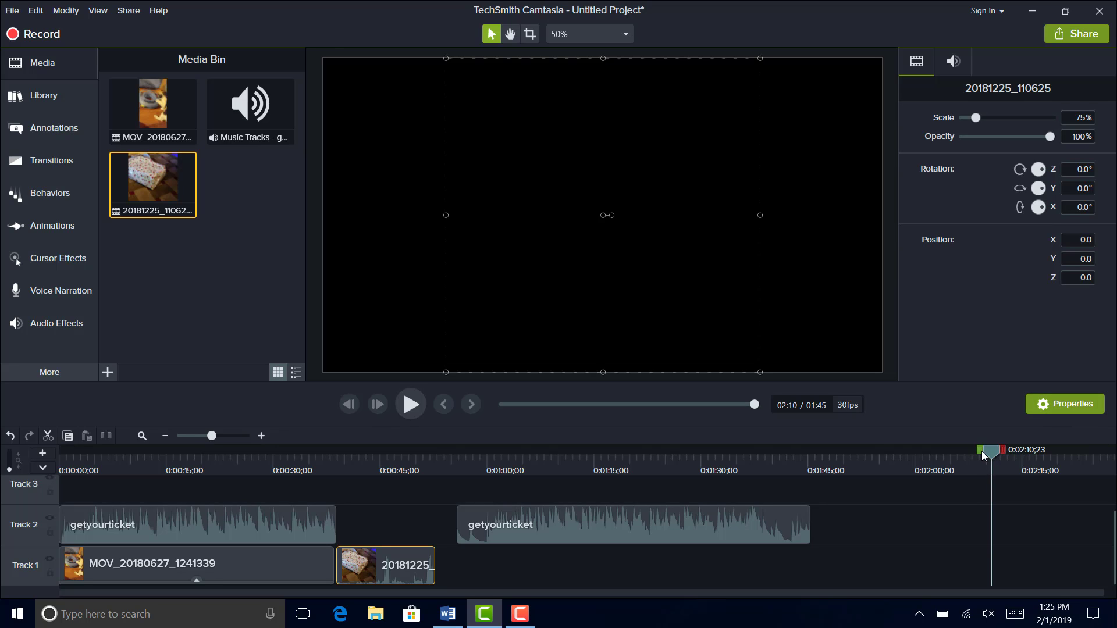
{"action": "left_click_drag", "start_coordinate": [993, 459], "coordinate": [318, 457]}
{"action": "left_click_drag", "start_coordinate": [310, 591], "coordinate": [310, 590]}
{"action": "left_click_drag", "start_coordinate": [355, 572], "coordinate": [340, 576]}
- Add a Gradient wipe transition to the start of the MOV_20180627_1241339 clip and lengthen it to about 3.5 seconds
{"action": "left_click", "coordinate": [281, 572]}
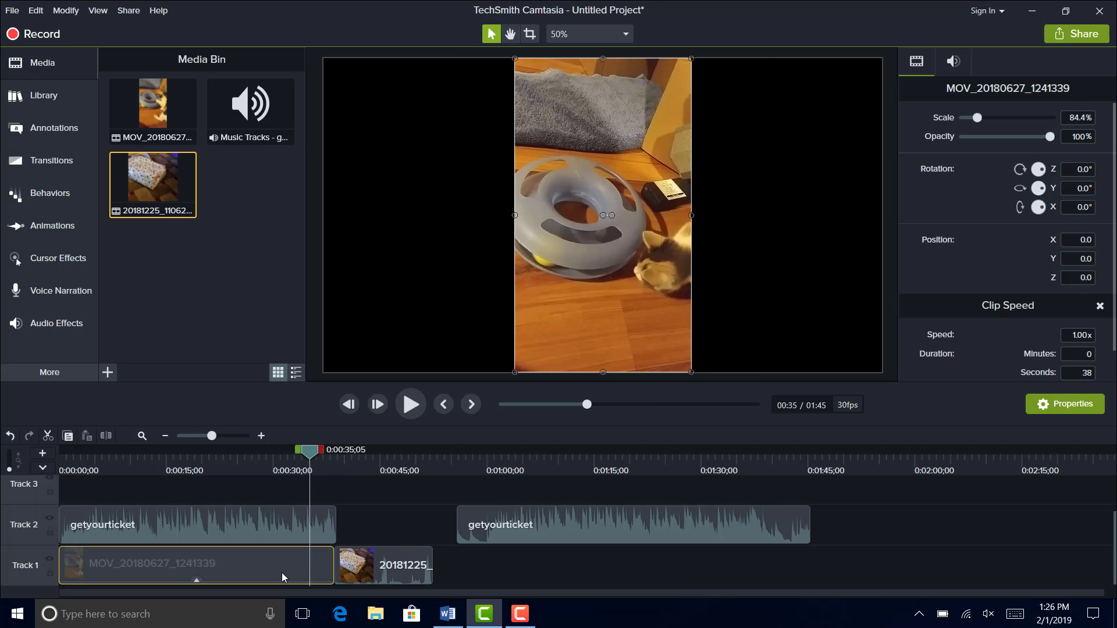
{"action": "left_click", "coordinate": [71, 163]}
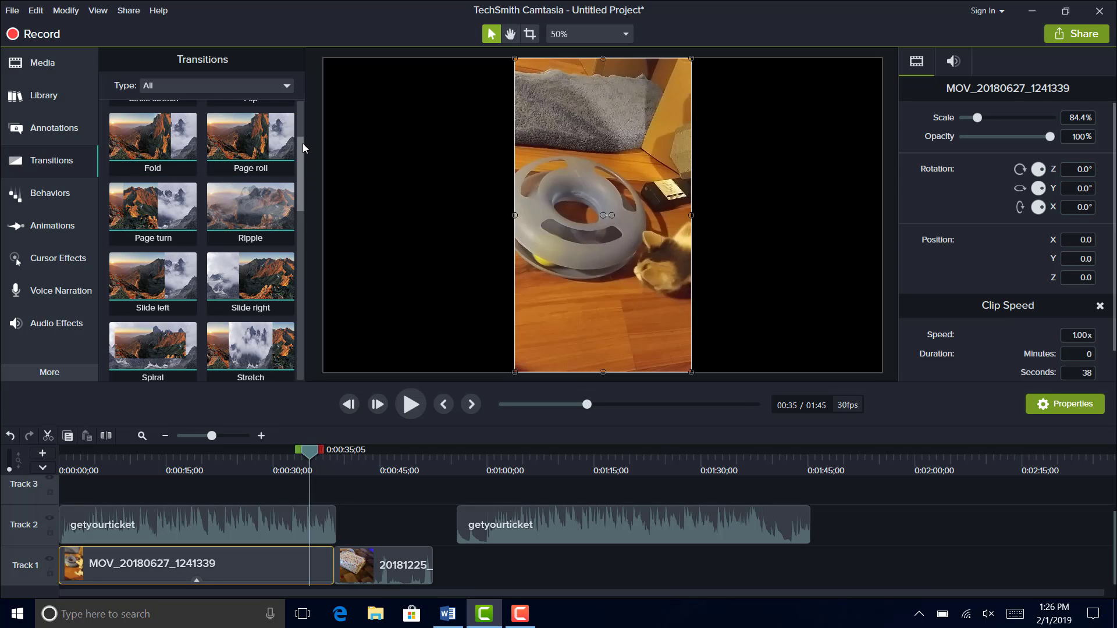
{"action": "left_click_drag", "start_coordinate": [303, 143], "coordinate": [295, 306]}
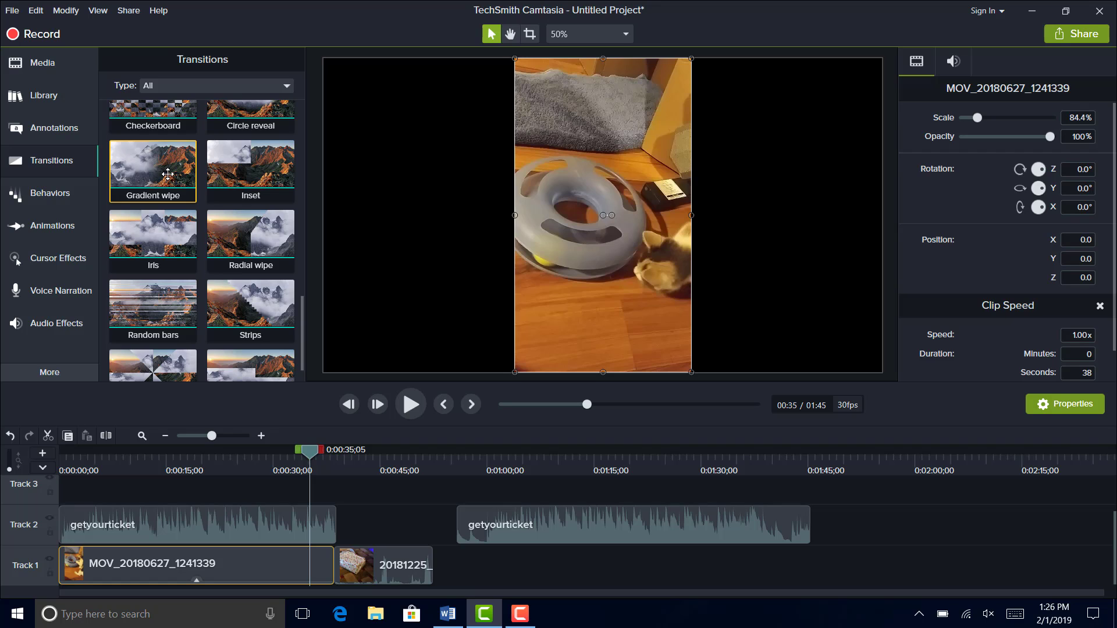
{"action": "left_click_drag", "start_coordinate": [168, 174], "coordinate": [329, 577]}
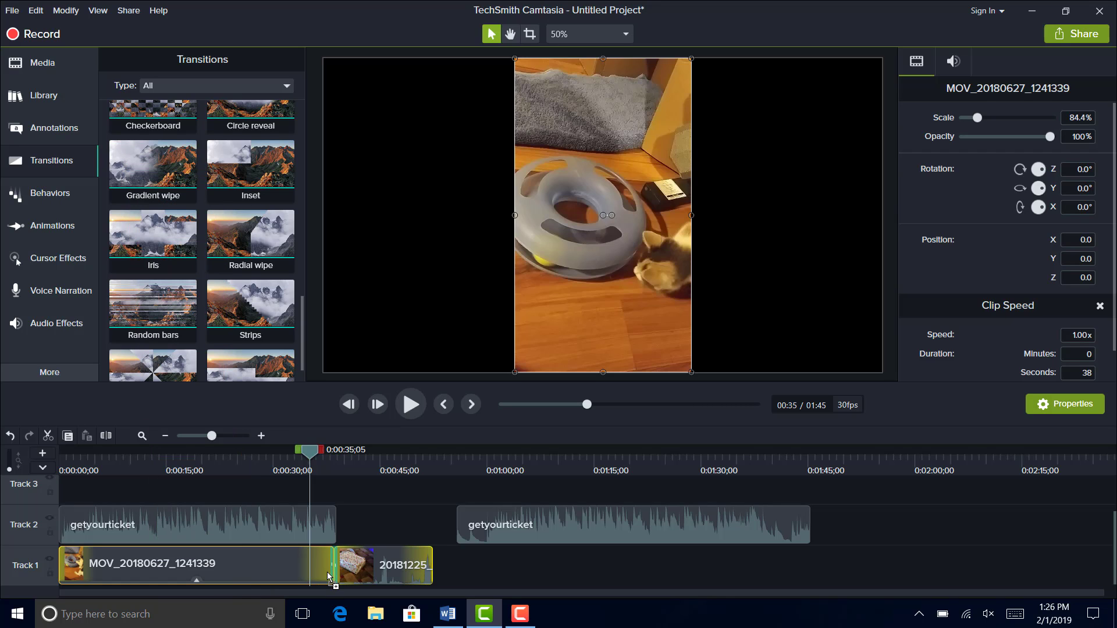
{"action": "left_click_drag", "start_coordinate": [220, 587], "coordinate": [66, 575]}
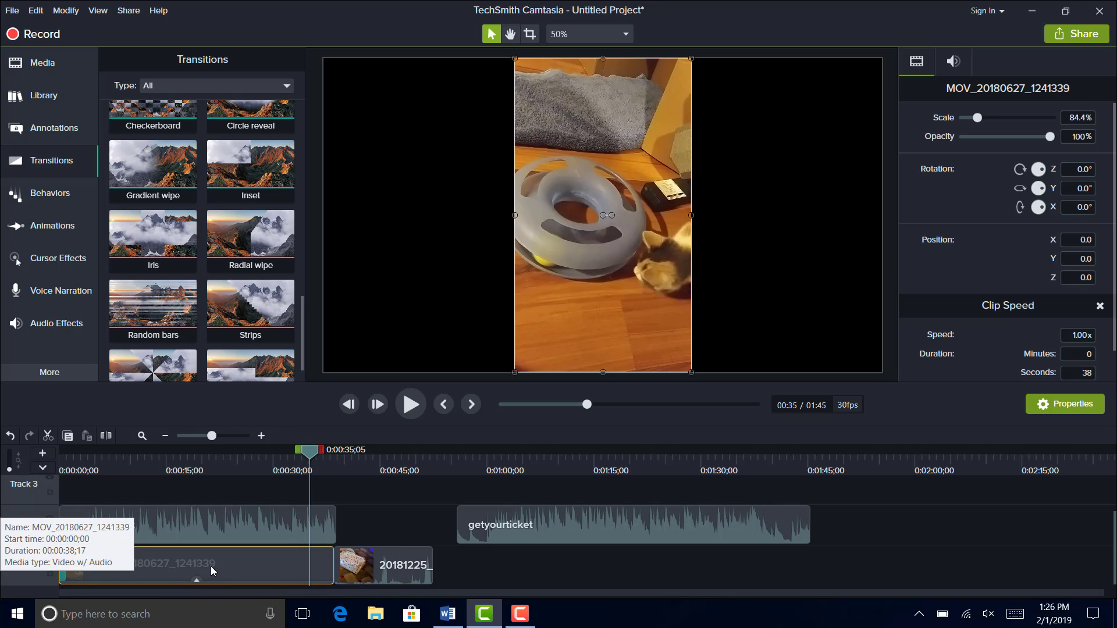
{"action": "left_click_drag", "start_coordinate": [65, 566], "coordinate": [85, 566]}
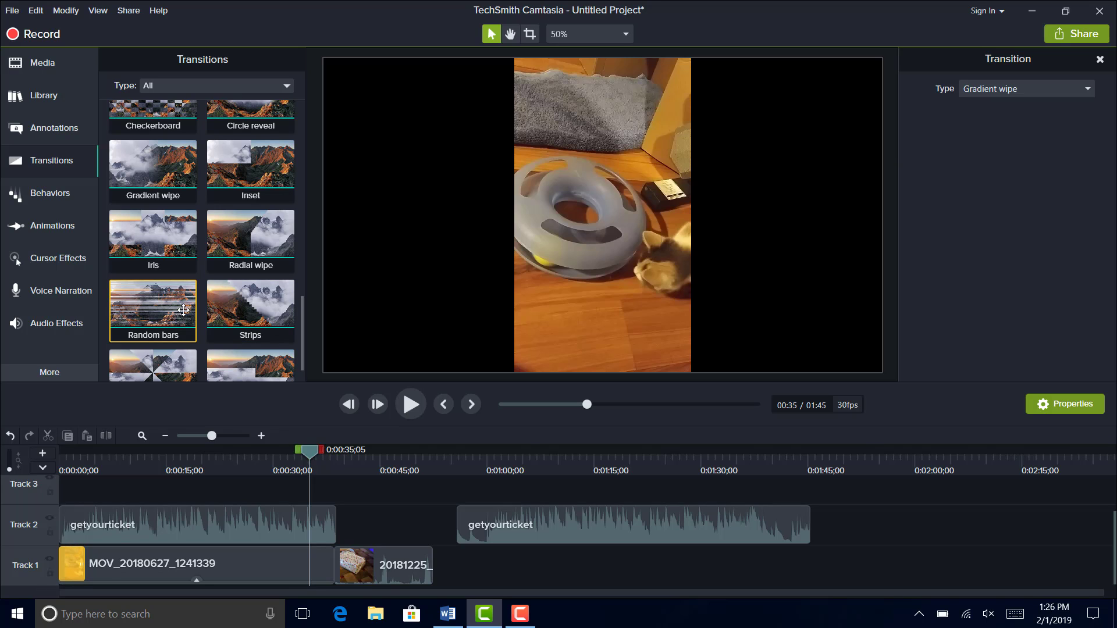
- Add a Random bars transition between the two clips on Track 1, spanning about 0:00:35 to 0:00:42
{"action": "left_click_drag", "start_coordinate": [183, 310], "coordinate": [308, 564]}
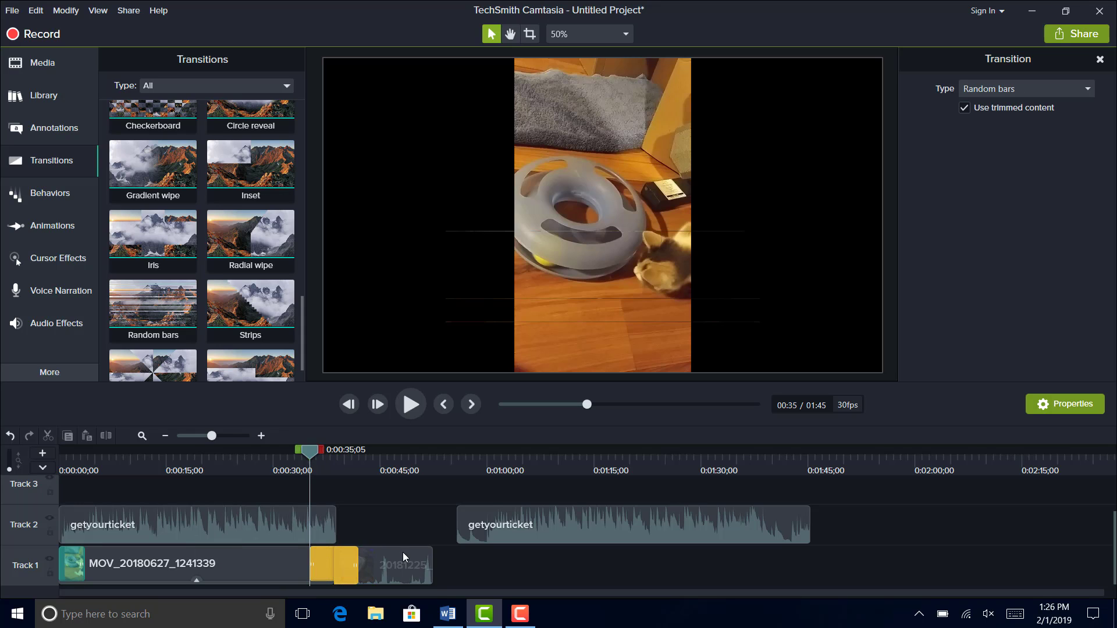
{"action": "scroll", "coordinate": [299, 321], "scroll_direction": "down", "scroll_amount": 1}
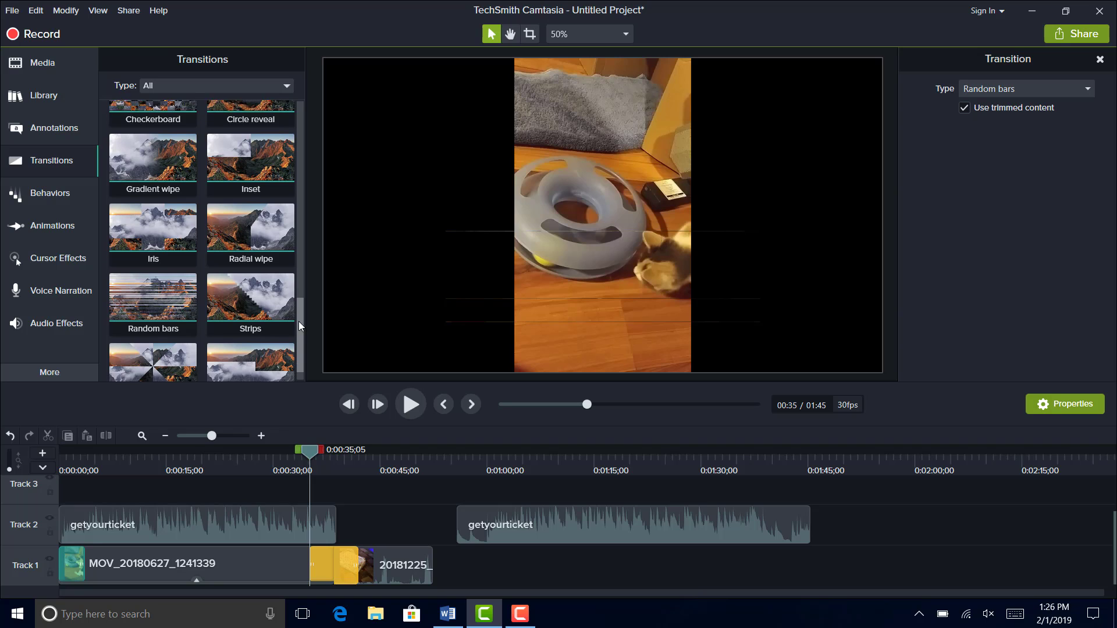
- Preview the Gradient wipe from the timeline's start, and the Random bars transition from 0:00:33;15 into the second clip
{"action": "left_click_drag", "start_coordinate": [310, 451], "coordinate": [50, 486]}
{"action": "key", "text": "space"}
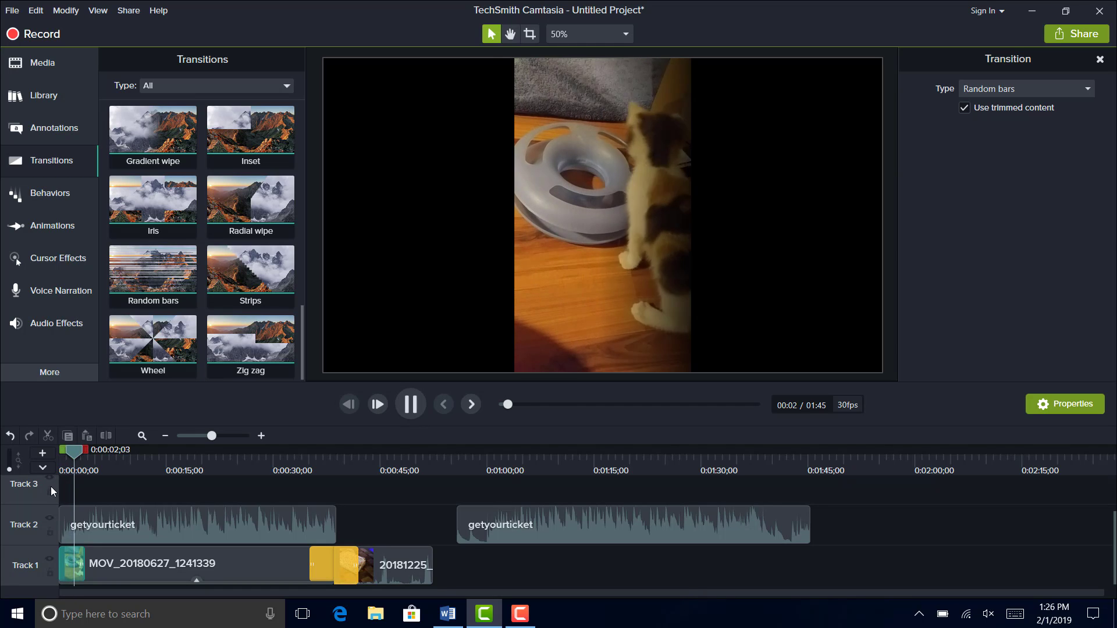
{"action": "key", "text": "space"}
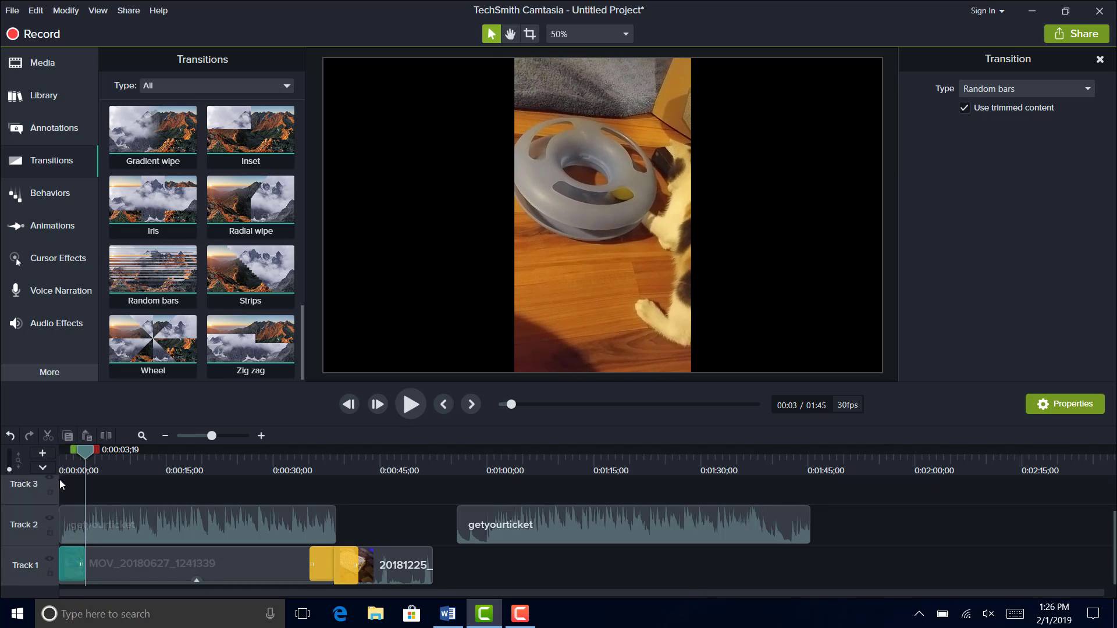
{"action": "left_click_drag", "start_coordinate": [85, 454], "coordinate": [298, 459]}
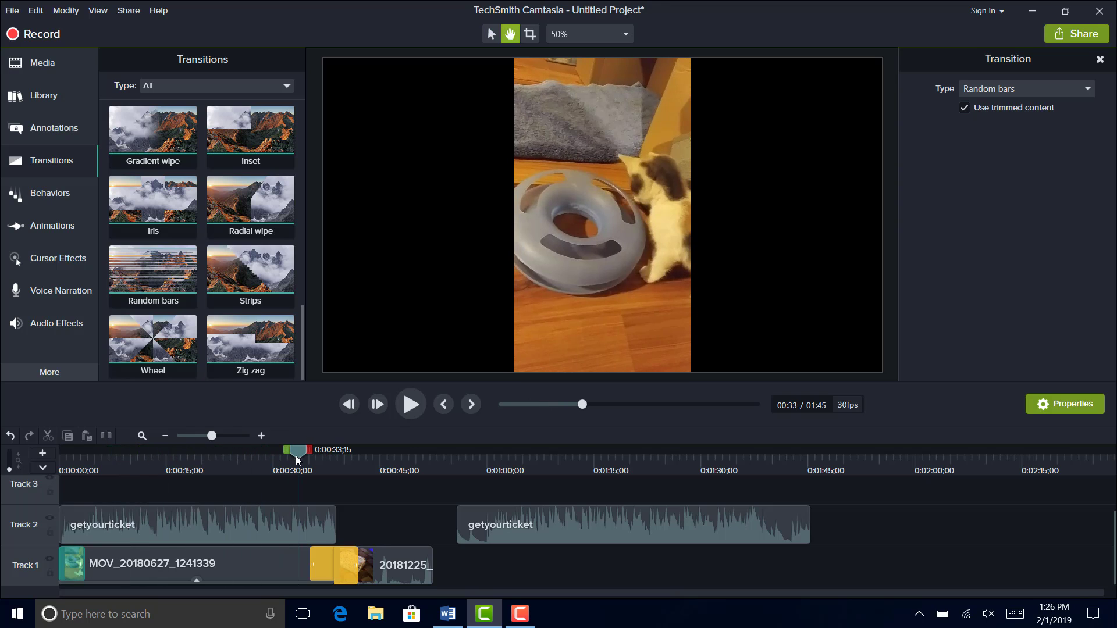
{"action": "key", "text": "space"}
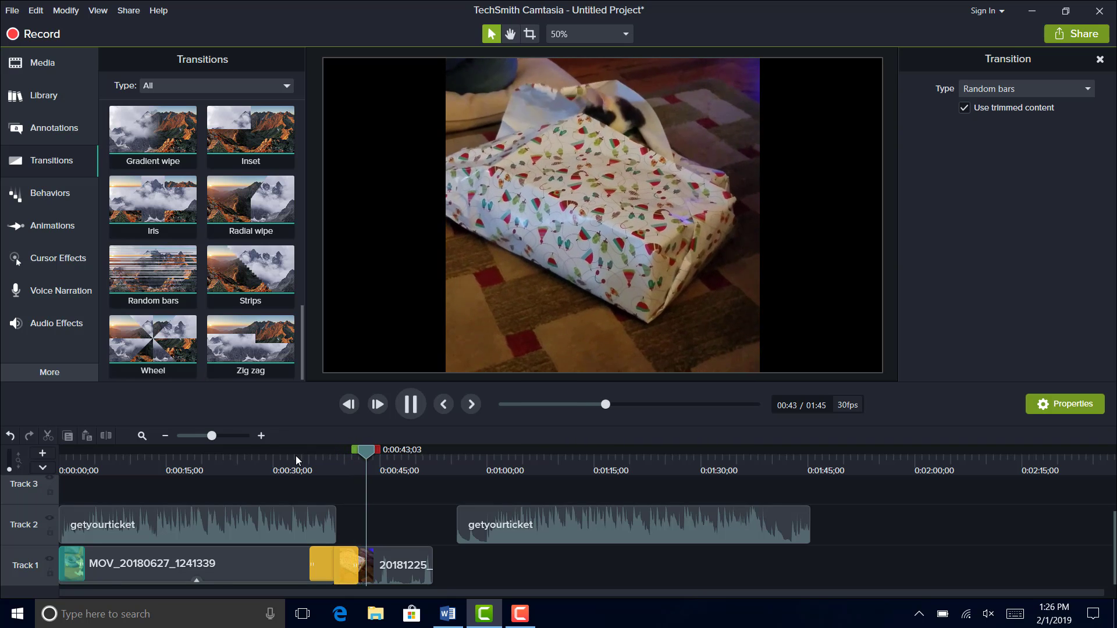
{"action": "key", "text": "space"}
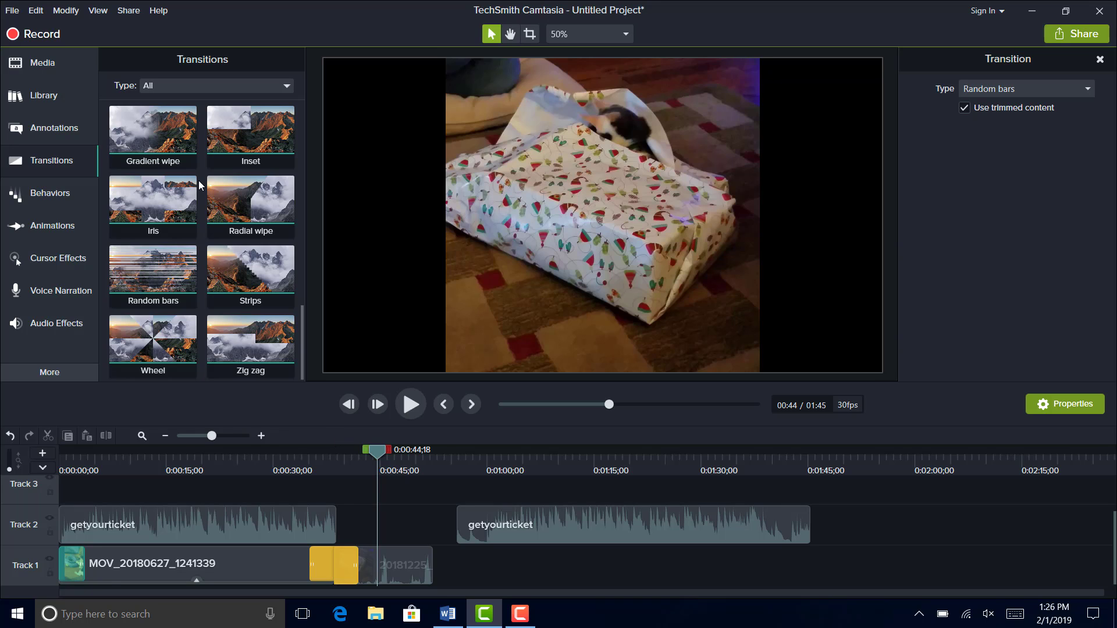
- Apply the Pop Up behavior to the MOV_20180627_1241339 clip and preview it from the timeline's start
{"action": "left_click", "coordinate": [68, 198]}
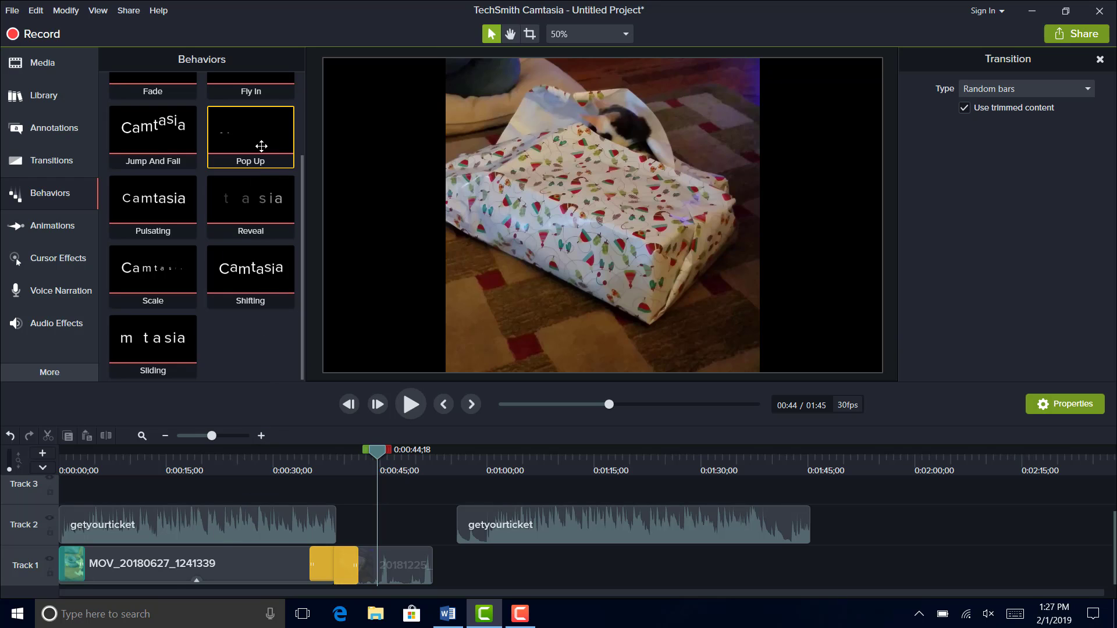
{"action": "left_click_drag", "start_coordinate": [260, 145], "coordinate": [224, 567]}
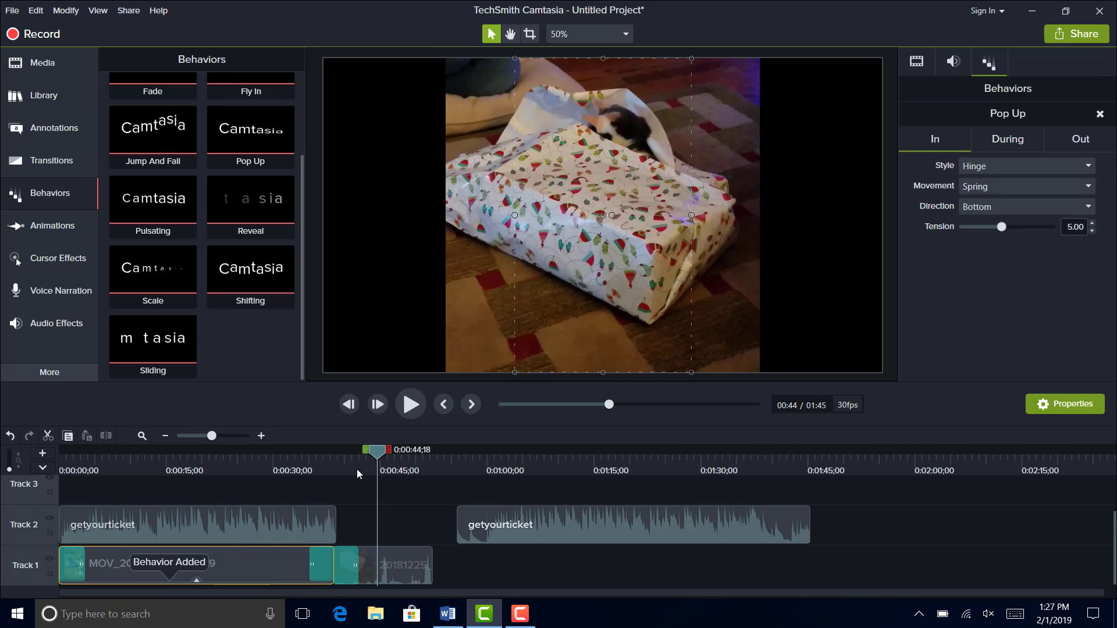
{"action": "left_click_drag", "start_coordinate": [377, 454], "coordinate": [57, 499]}
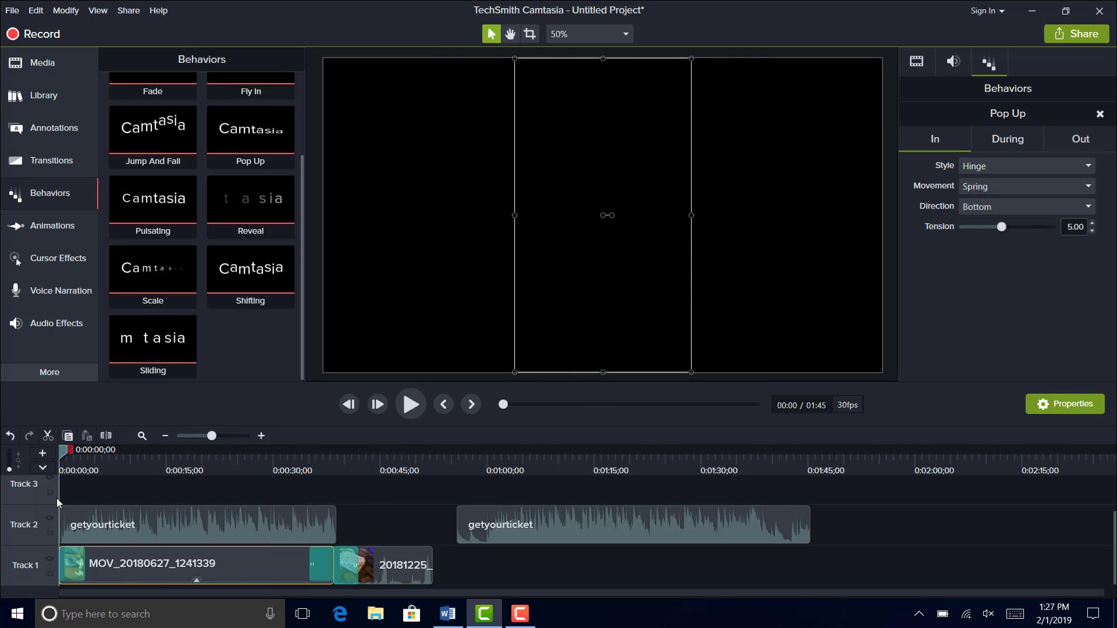
{"action": "key", "text": "ctrl+Home"}
{"action": "key", "text": "space"}
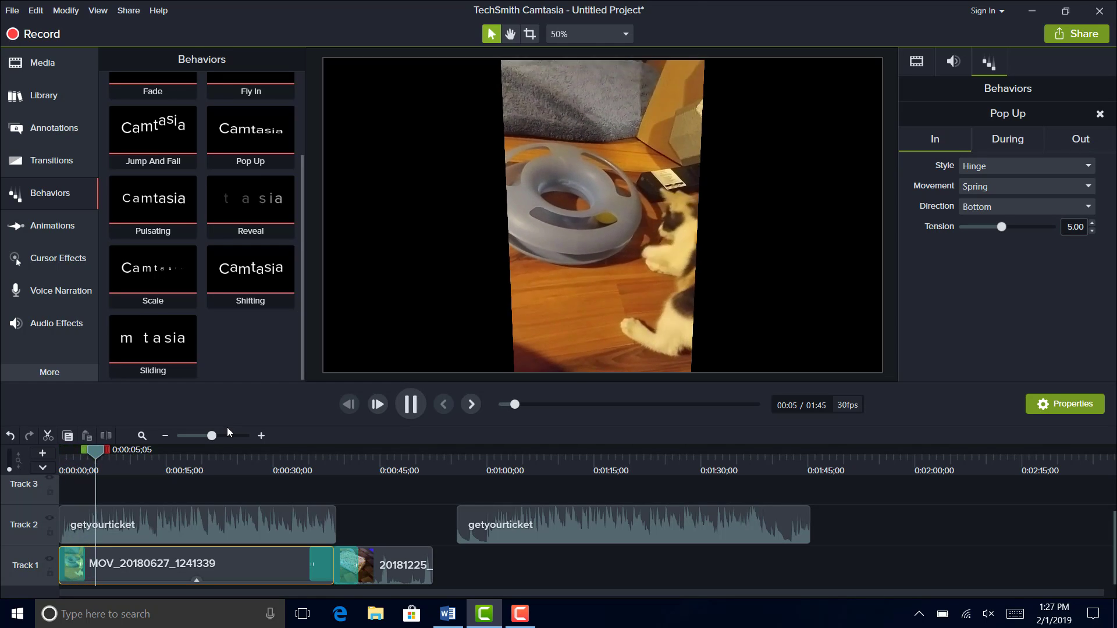
{"action": "key", "text": "space"}
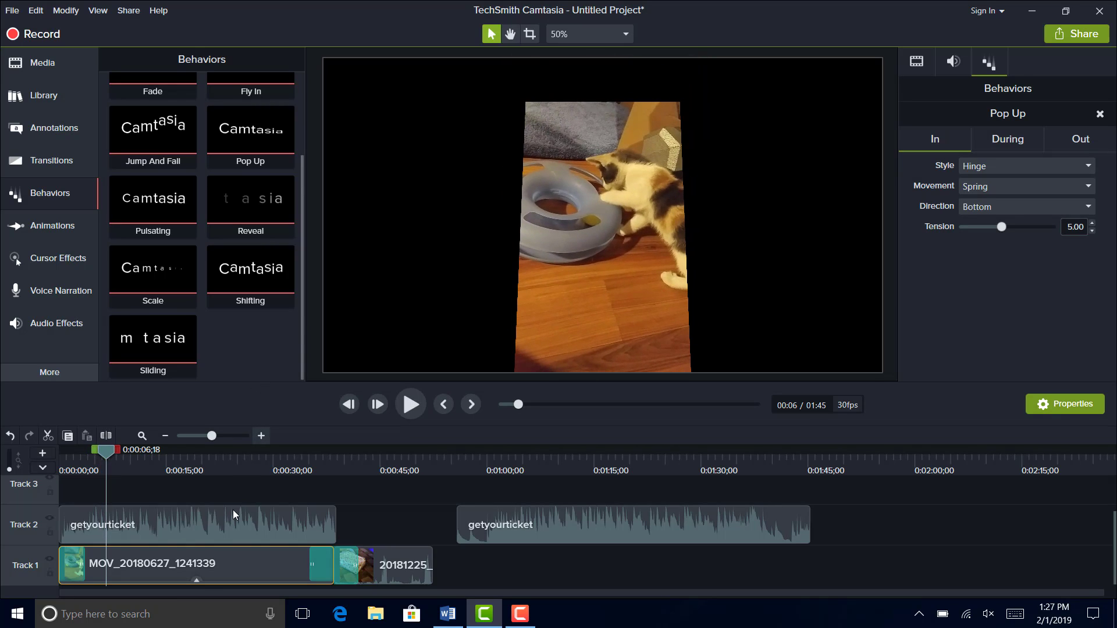
- Expand the effects of the MOV_20180627_1241339 clip and delete its Pop Up behavior
{"action": "left_click", "coordinate": [198, 581]}
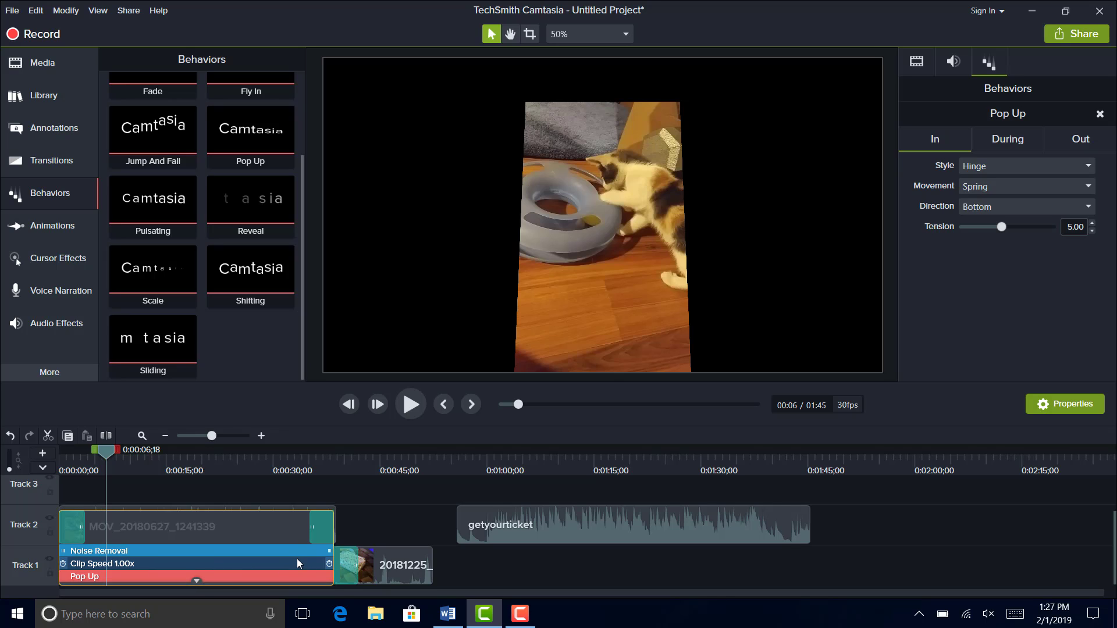
{"action": "scroll", "coordinate": [297, 558], "scroll_direction": "up", "scroll_amount": 1}
{"action": "scroll", "coordinate": [297, 558], "scroll_direction": "down", "scroll_amount": 1}
{"action": "left_click", "coordinate": [142, 578]}
{"action": "right_click", "coordinate": [142, 578]}
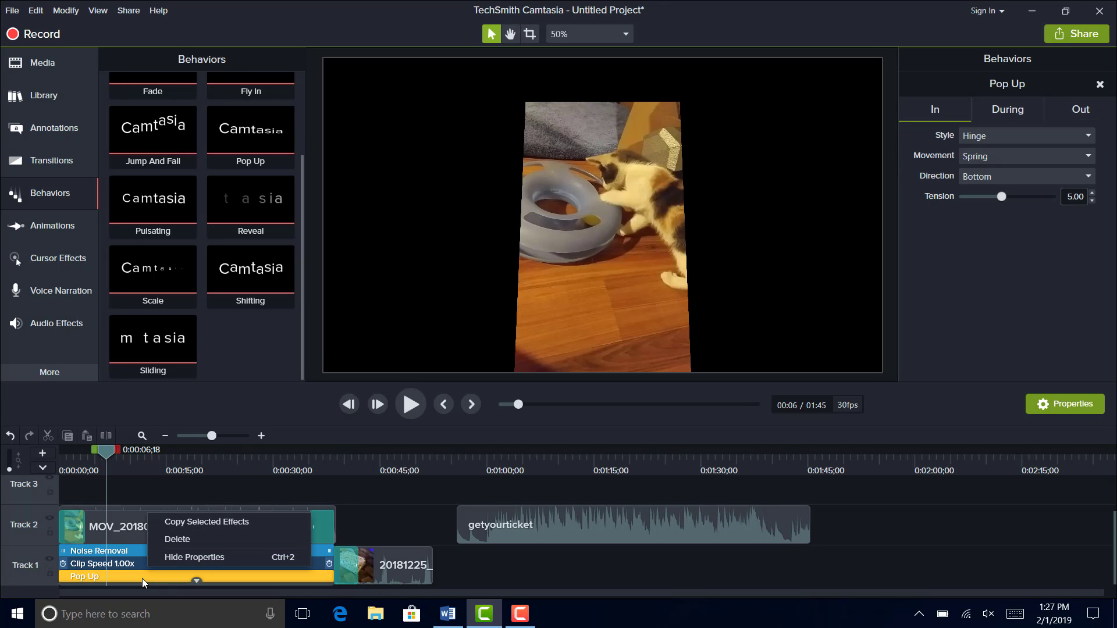
{"action": "left_click", "coordinate": [186, 540]}
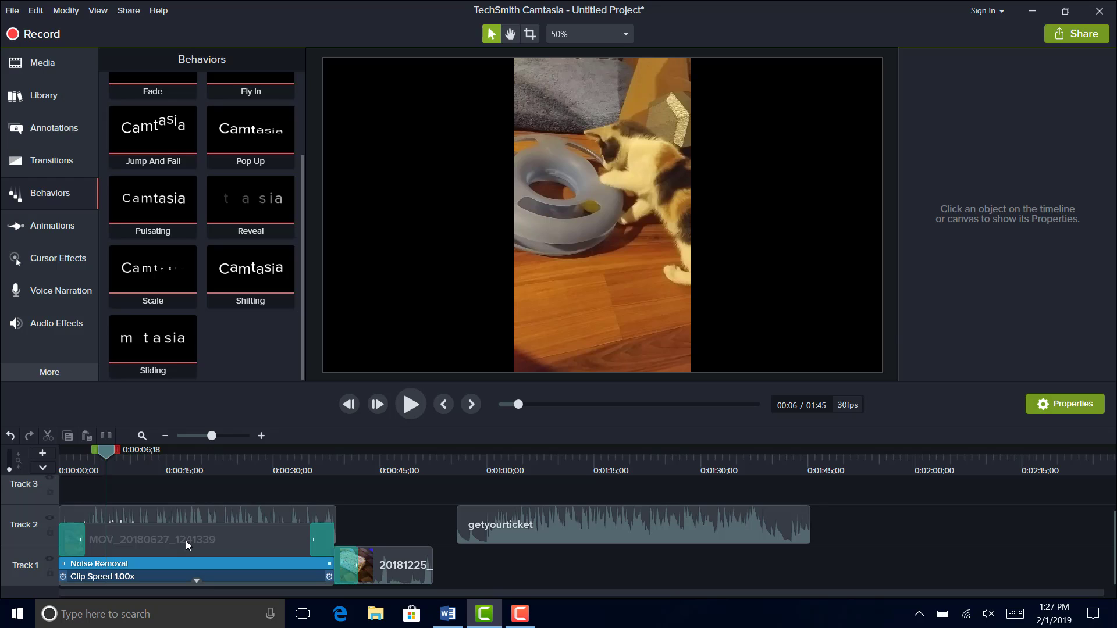
- Delete the Random bars transition between the two Track 1 clips and move the playhead to 0:00:49;24
{"action": "right_click", "coordinate": [326, 533]}
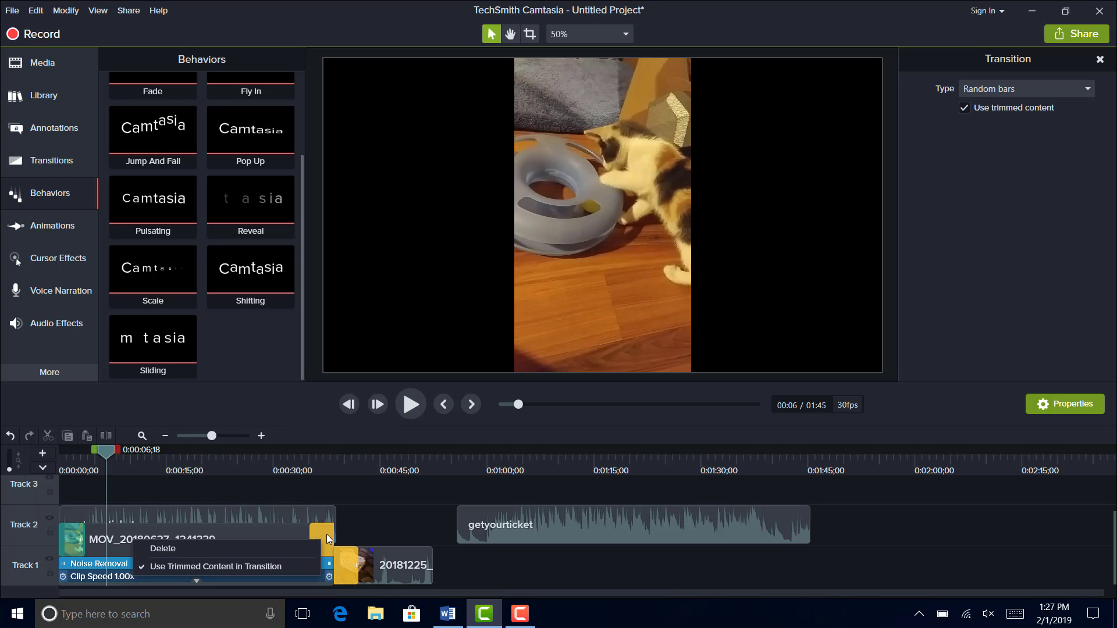
{"action": "left_click", "coordinate": [273, 550]}
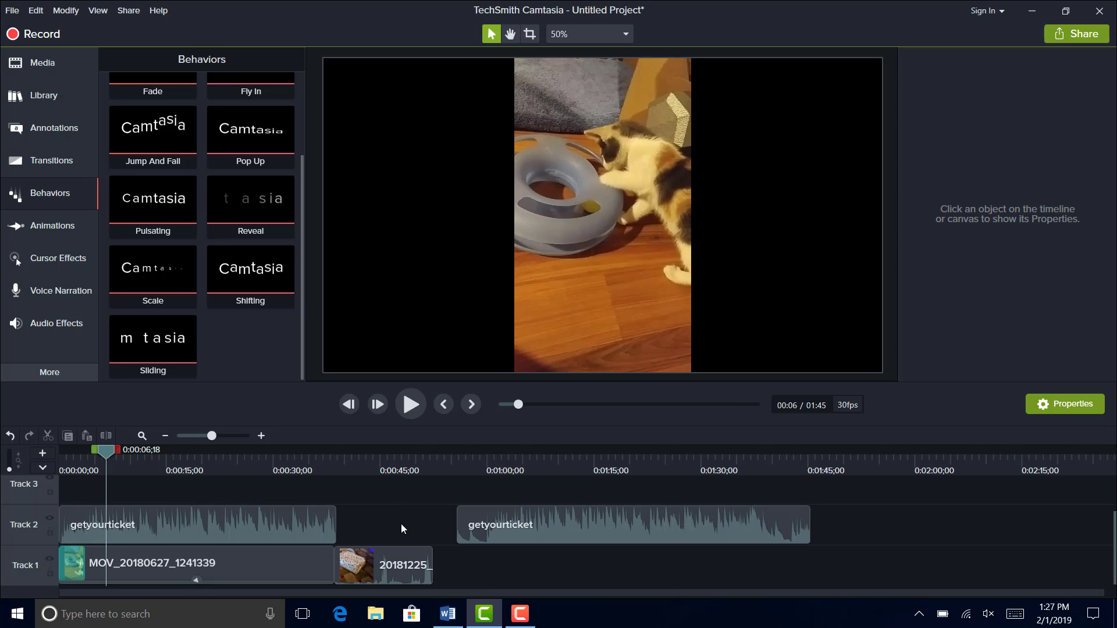
{"action": "left_click_drag", "start_coordinate": [131, 462], "coordinate": [195, 473]}
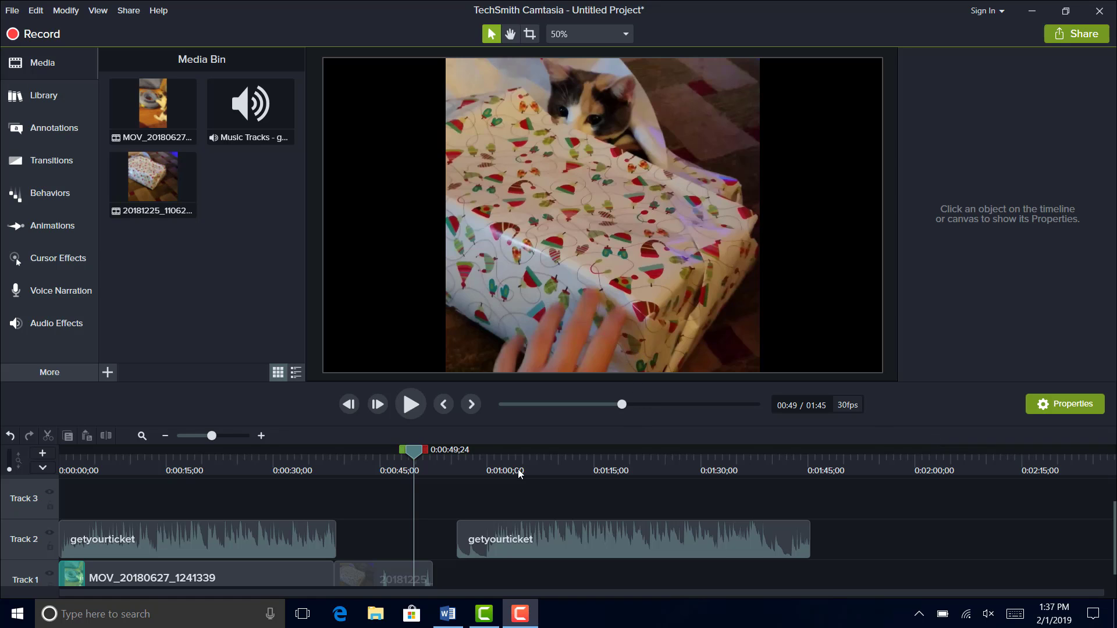
- Place the spinningcomputer intro from the Camtasia 2018 library's Intros folder at the start of Track 3
{"action": "left_click", "coordinate": [173, 126]}
{"action": "left_click", "coordinate": [88, 95]}
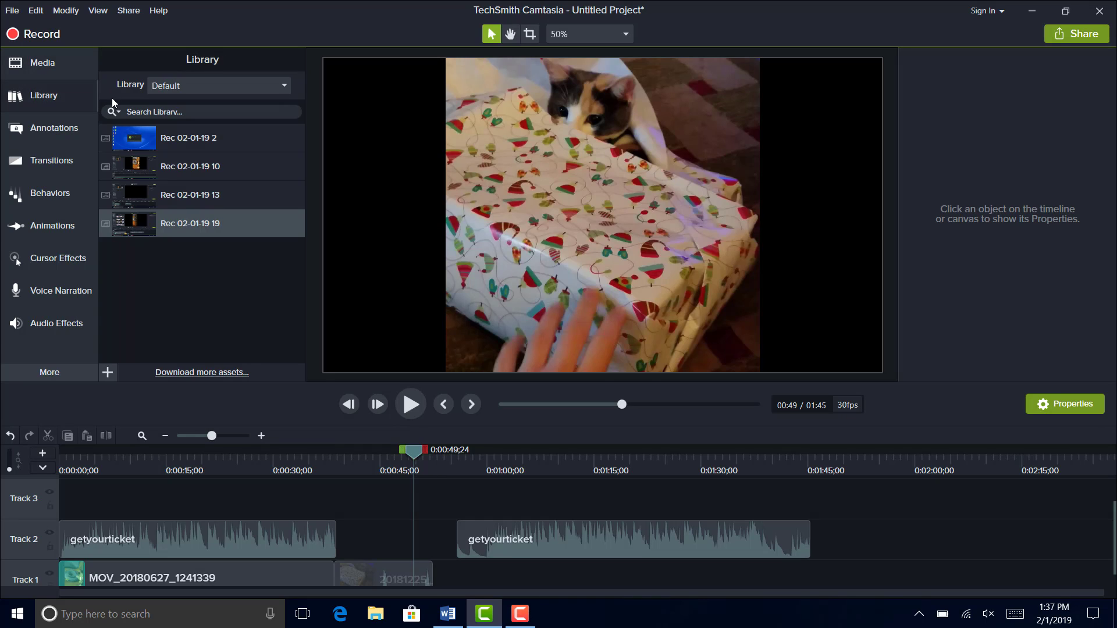
{"action": "left_click", "coordinate": [178, 86]}
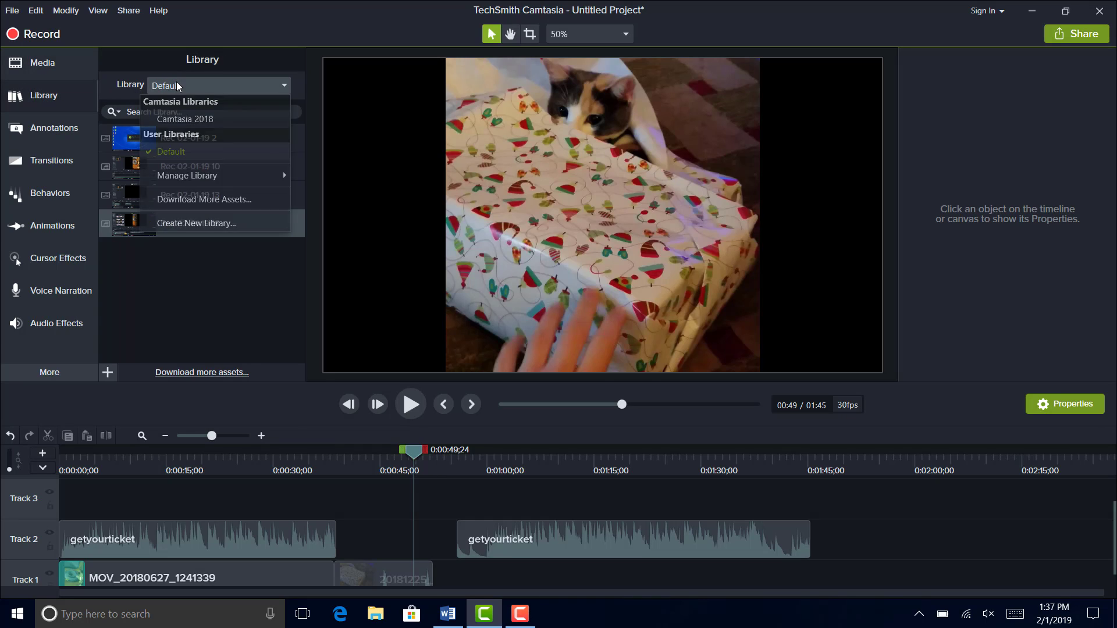
{"action": "left_click", "coordinate": [183, 118]}
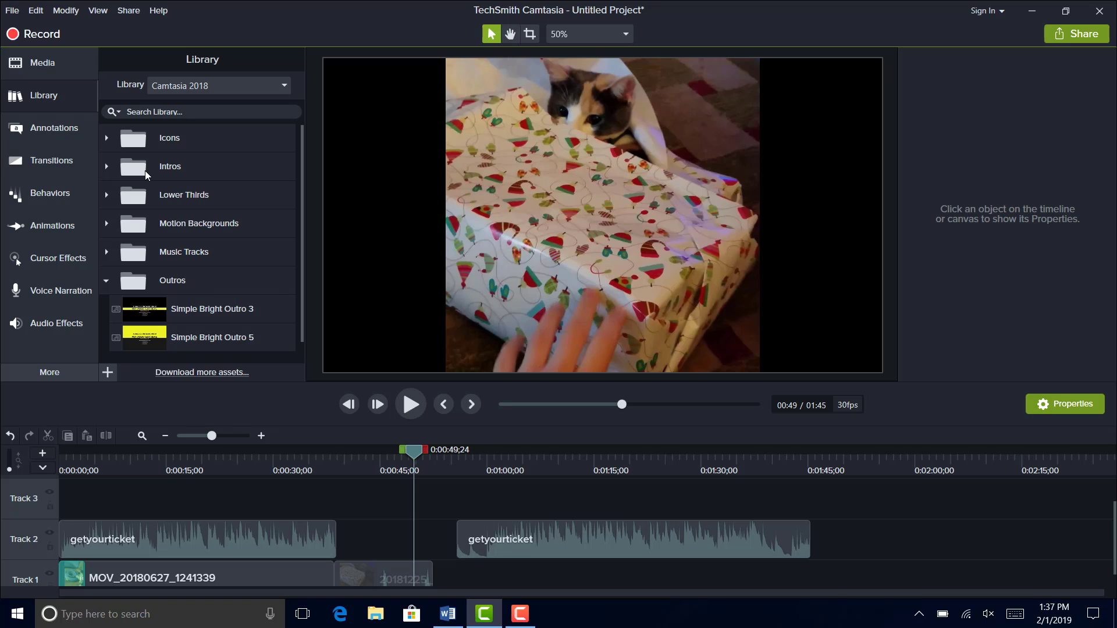
{"action": "left_click", "coordinate": [107, 167]}
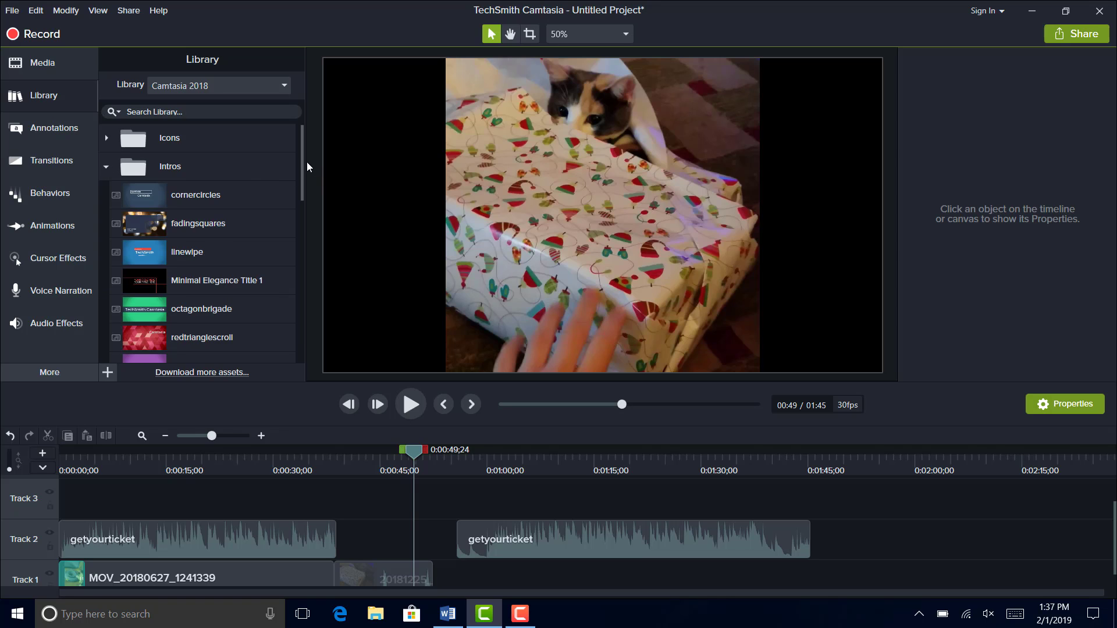
{"action": "left_click_drag", "start_coordinate": [301, 159], "coordinate": [304, 256]}
{"action": "left_click_drag", "start_coordinate": [231, 204], "coordinate": [58, 518]}
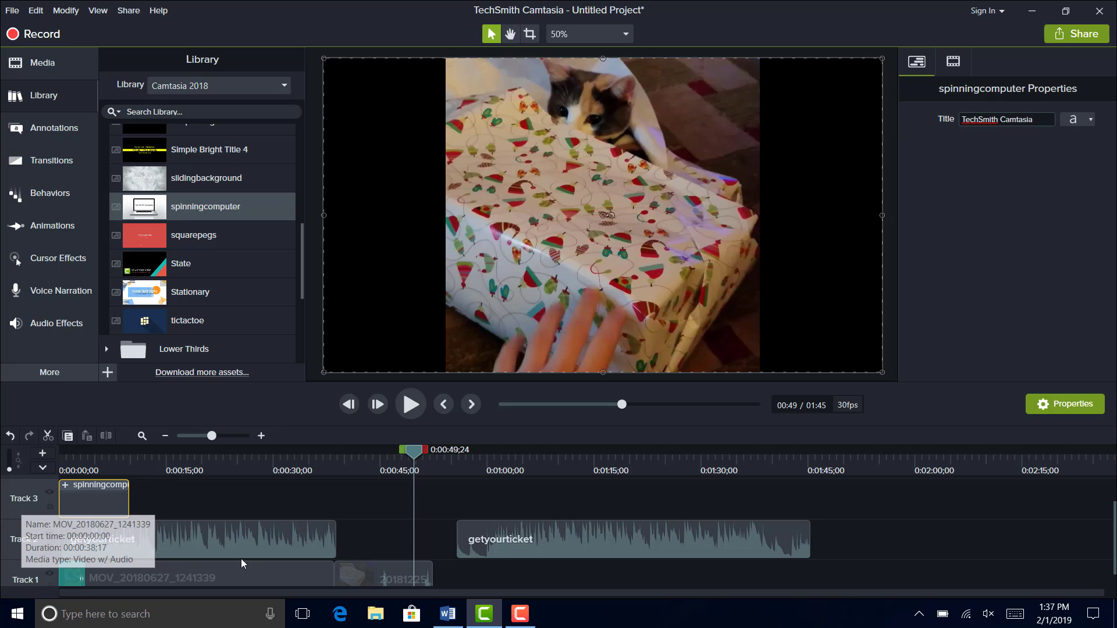
- Shift both Track 1 videos so the second starts at 0:00:49;24, and move the spinningcomputer intro to the start of Track 1
{"action": "left_click_drag", "start_coordinate": [378, 567], "coordinate": [456, 570]}
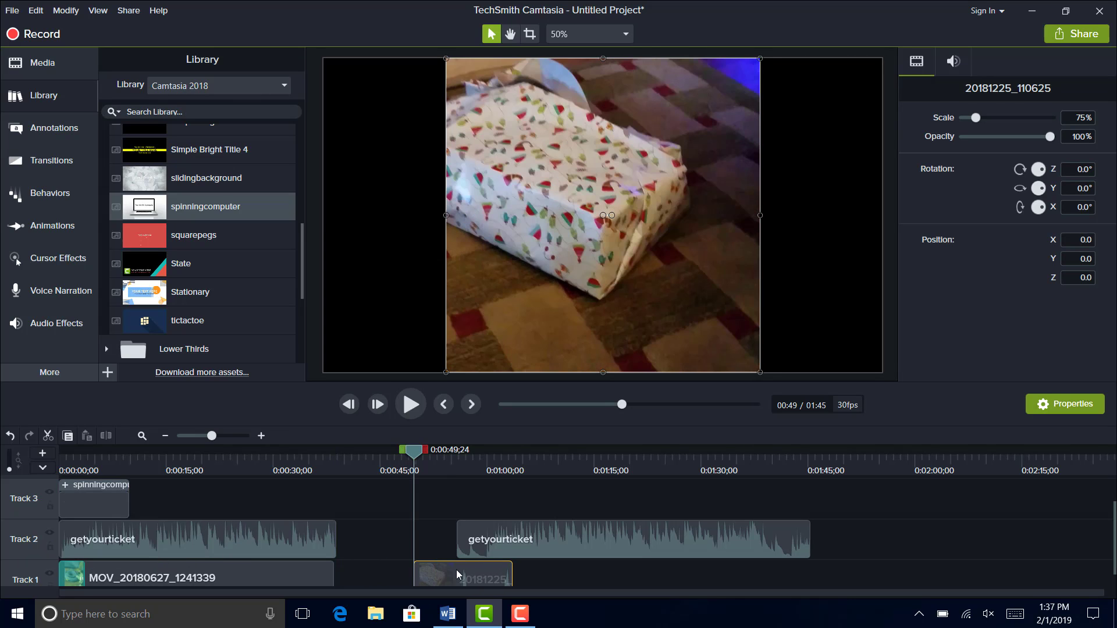
{"action": "left_click_drag", "start_coordinate": [284, 569], "coordinate": [378, 570]}
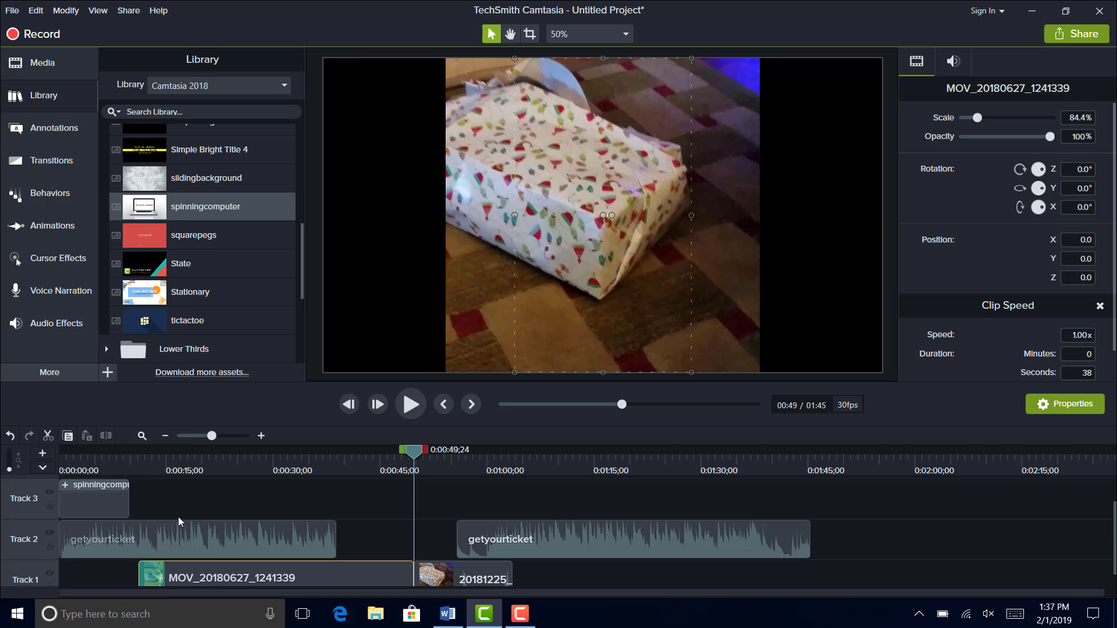
{"action": "left_click_drag", "start_coordinate": [122, 506], "coordinate": [107, 598]}
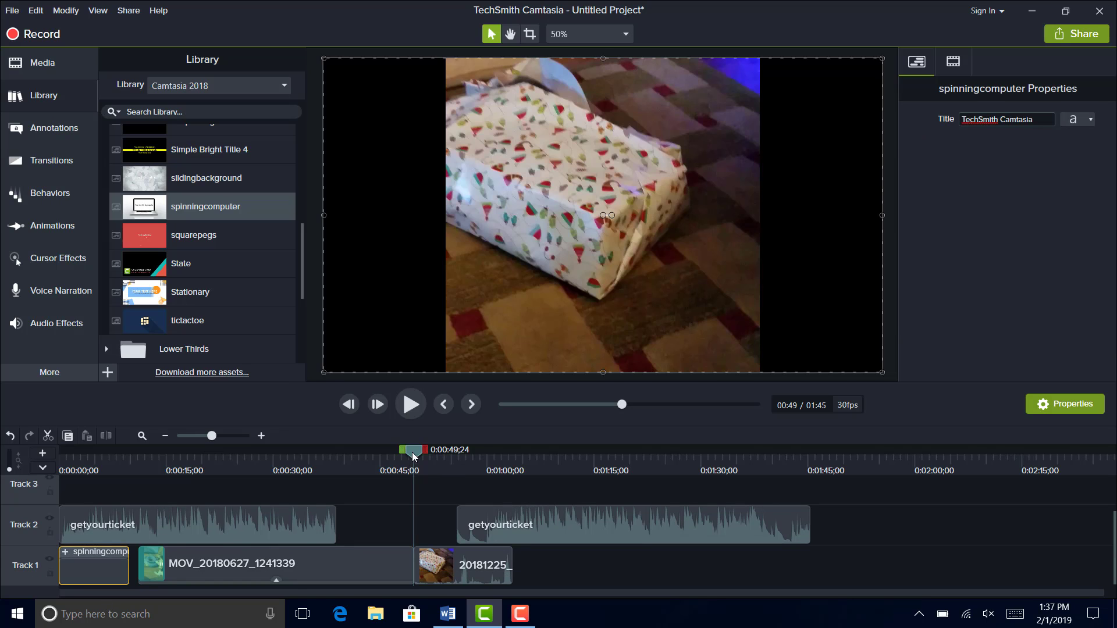
- Preview the spinningcomputer intro from the start of the timeline through its end
{"action": "left_click_drag", "start_coordinate": [414, 456], "coordinate": [61, 460]}
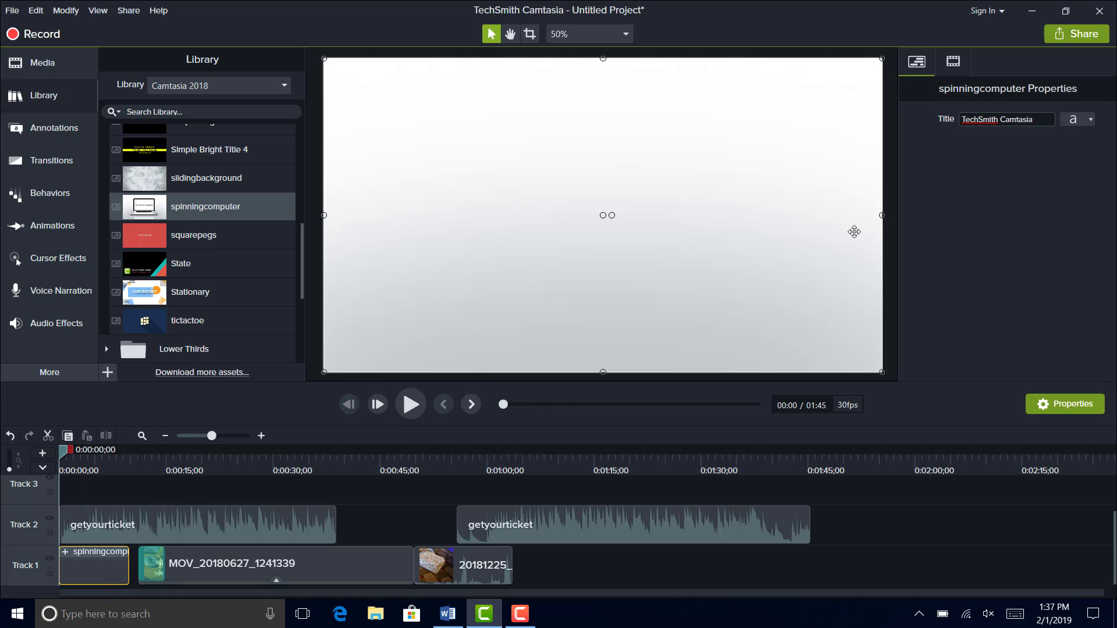
{"action": "key", "text": "space"}
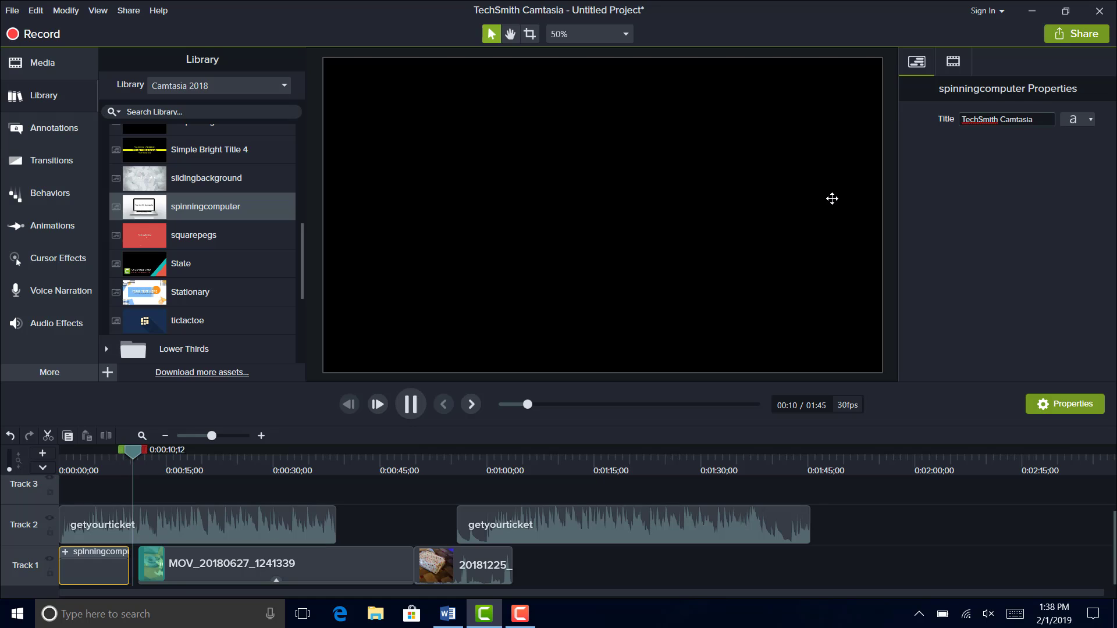
{"action": "key", "text": "space"}
- Set the spinningcomputer intro's title to "How to Camtasia" and preview it from the timeline's start
{"action": "left_click", "coordinate": [995, 120]}
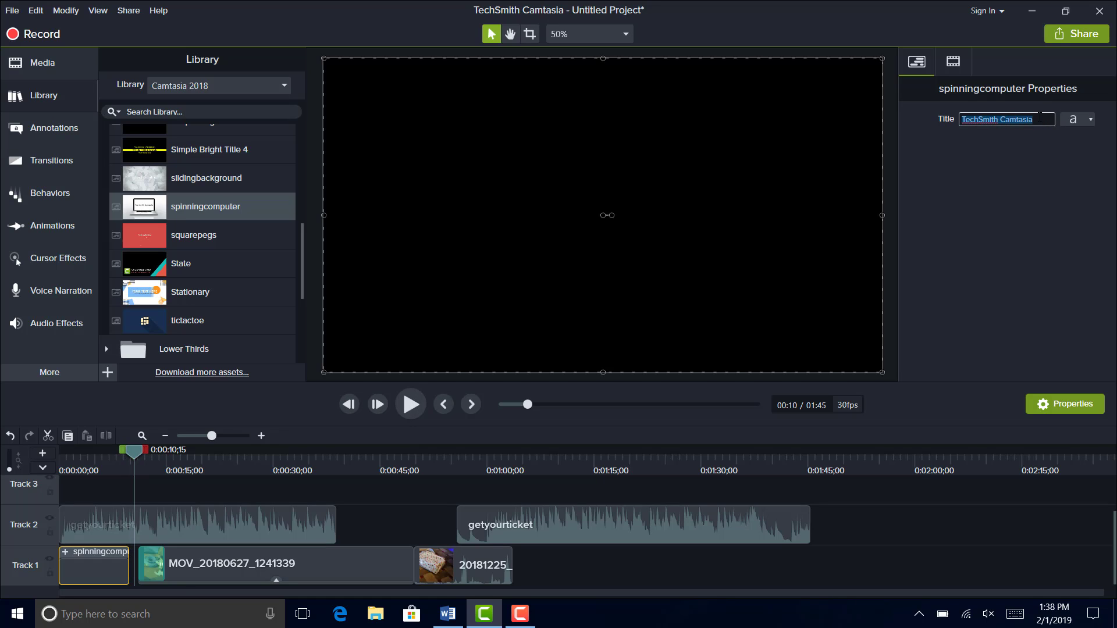
{"action": "type", "text": "How to"}
{"action": "left_click", "coordinate": [54, 463]}
{"action": "key", "text": "space"}
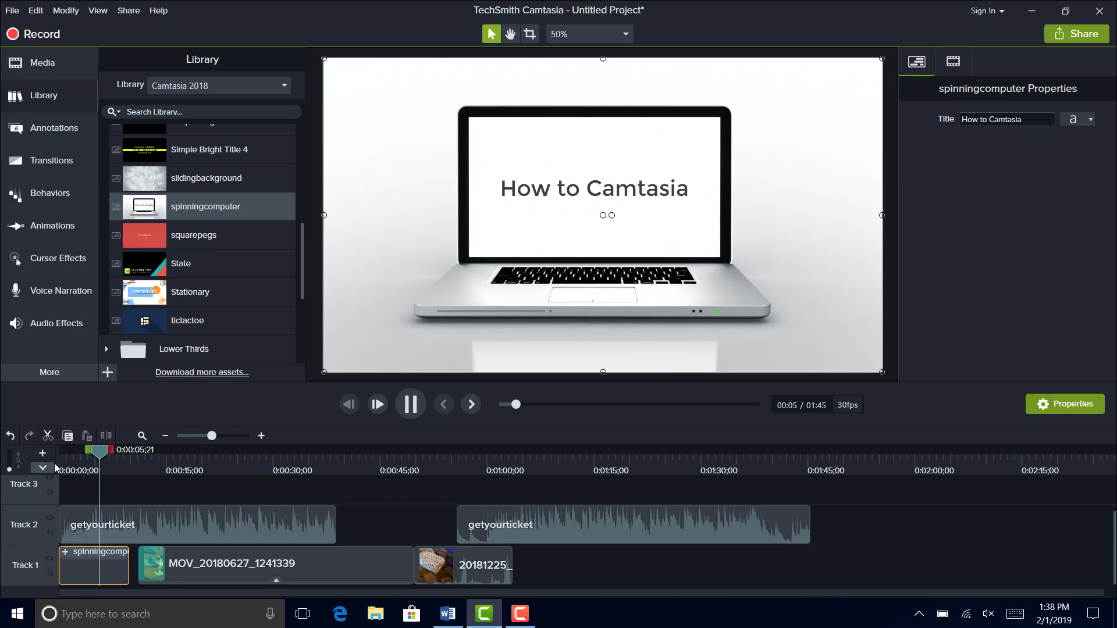
{"action": "key", "text": "space"}
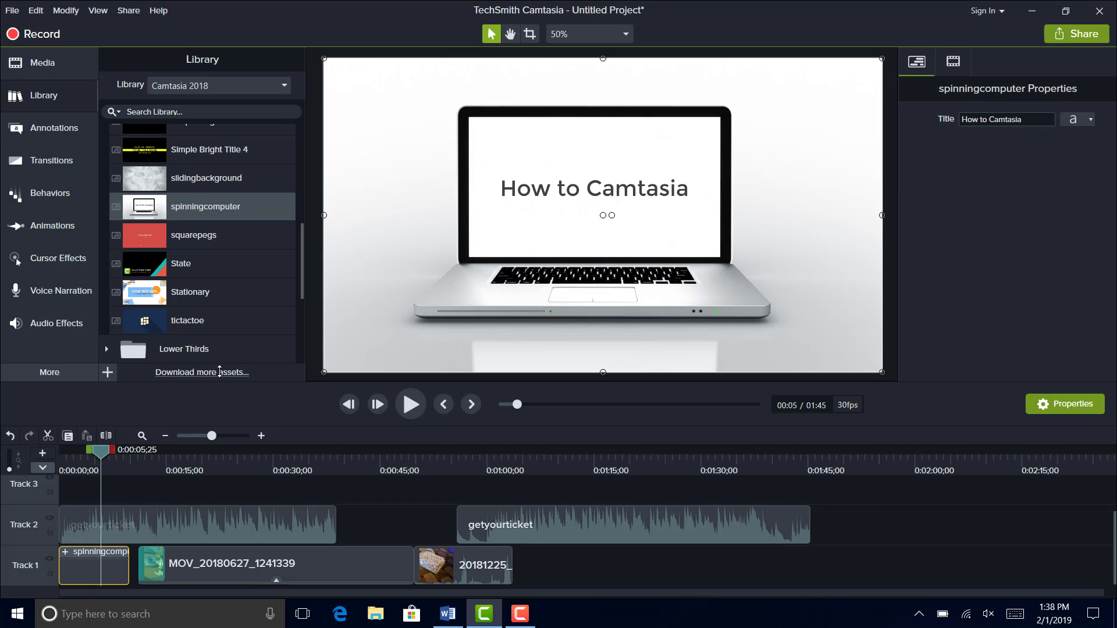
- Show the spinningcomputer intro's scale, opacity, rotation and position settings
{"action": "left_click", "coordinate": [959, 65]}
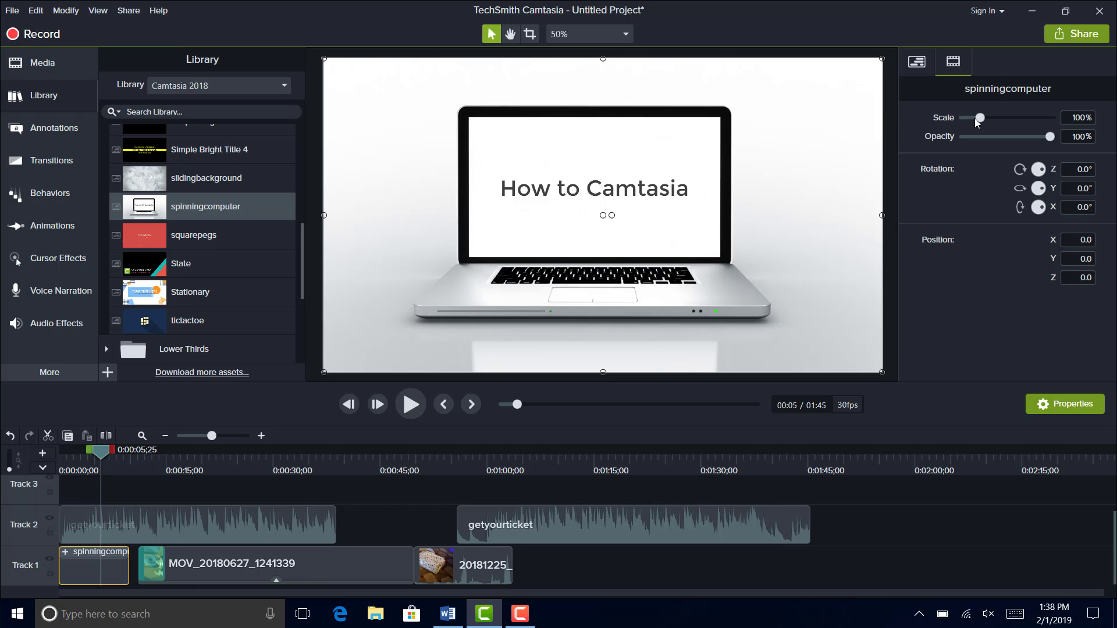
{"action": "left_click_drag", "start_coordinate": [977, 120], "coordinate": [977, 123]}
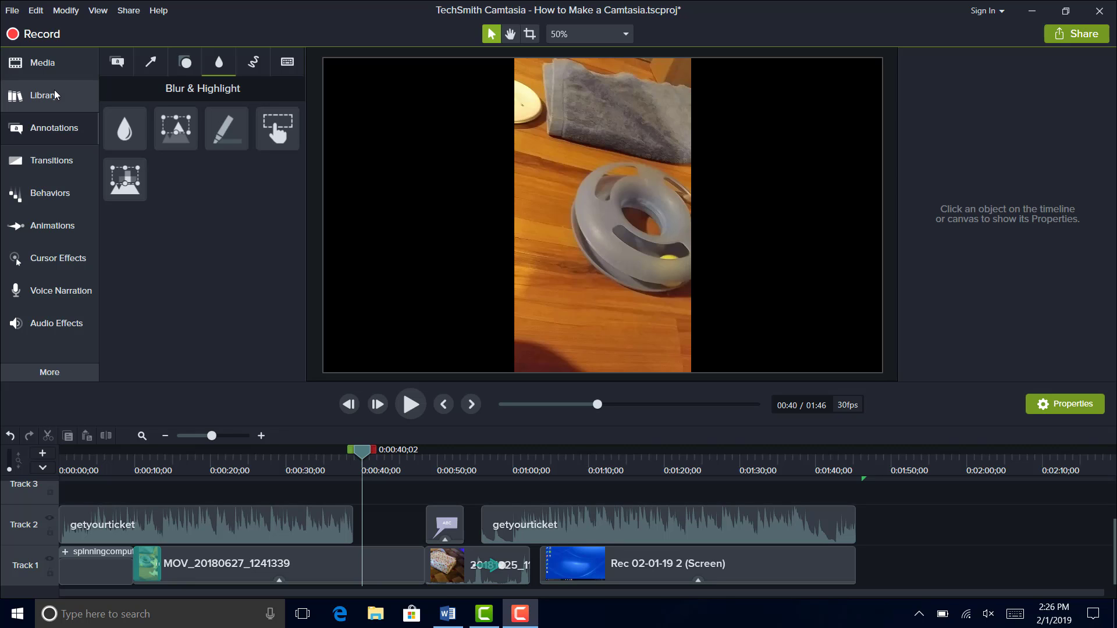
- Look through the annotation categories, from callouts and shapes to blur and highlight, sketch motion and keystroke callouts
{"action": "left_click", "coordinate": [58, 131]}
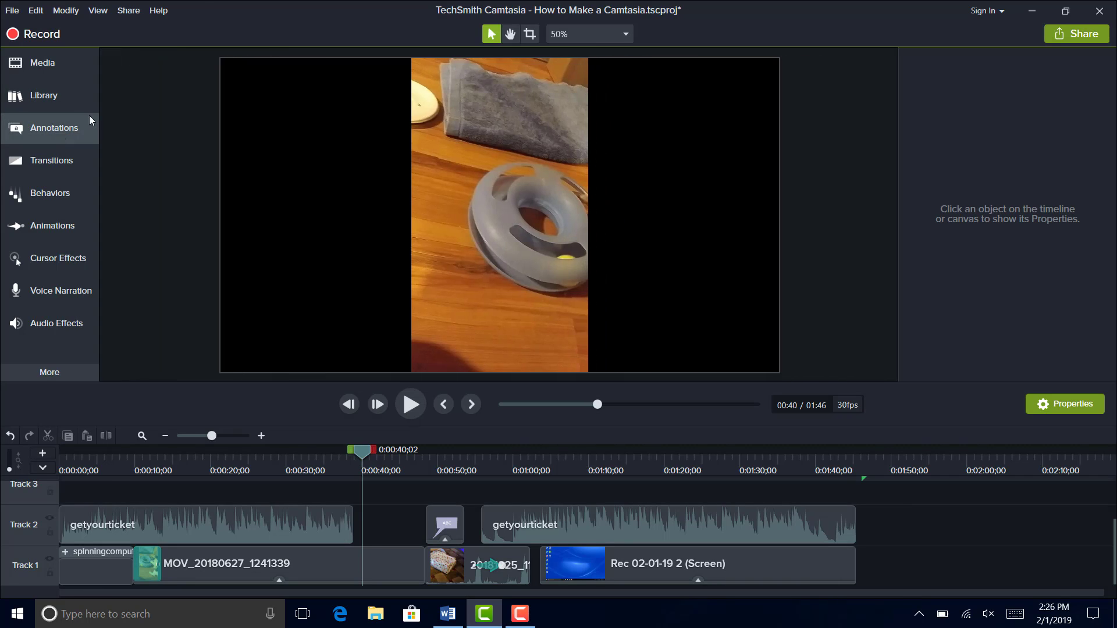
{"action": "left_click", "coordinate": [86, 124]}
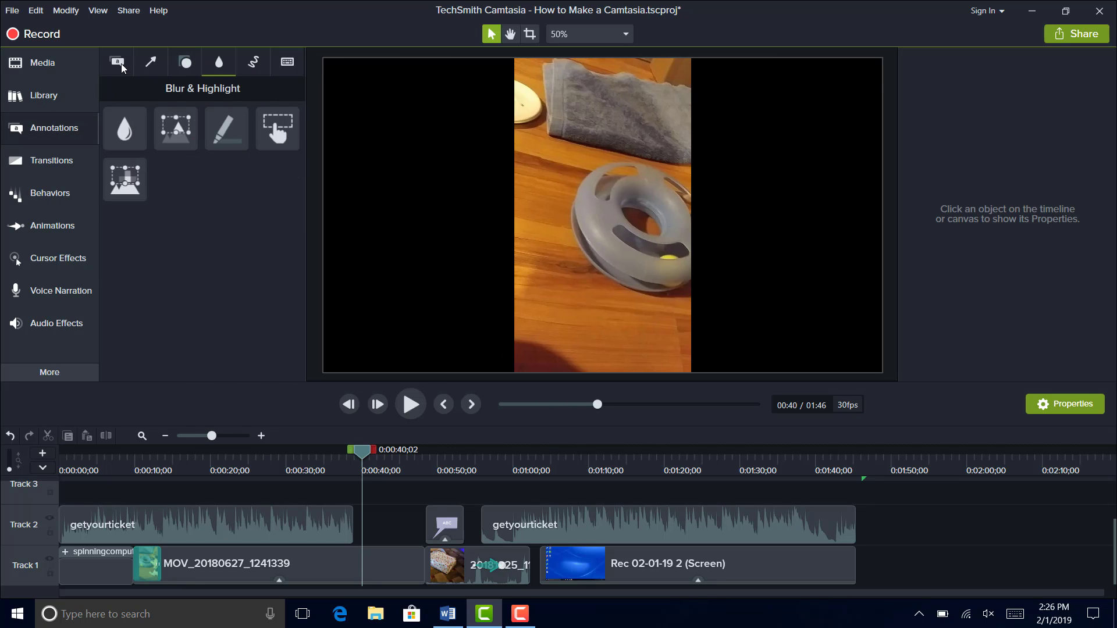
{"action": "left_click", "coordinate": [121, 64]}
{"action": "left_click", "coordinate": [144, 57]}
{"action": "left_click", "coordinate": [185, 62]}
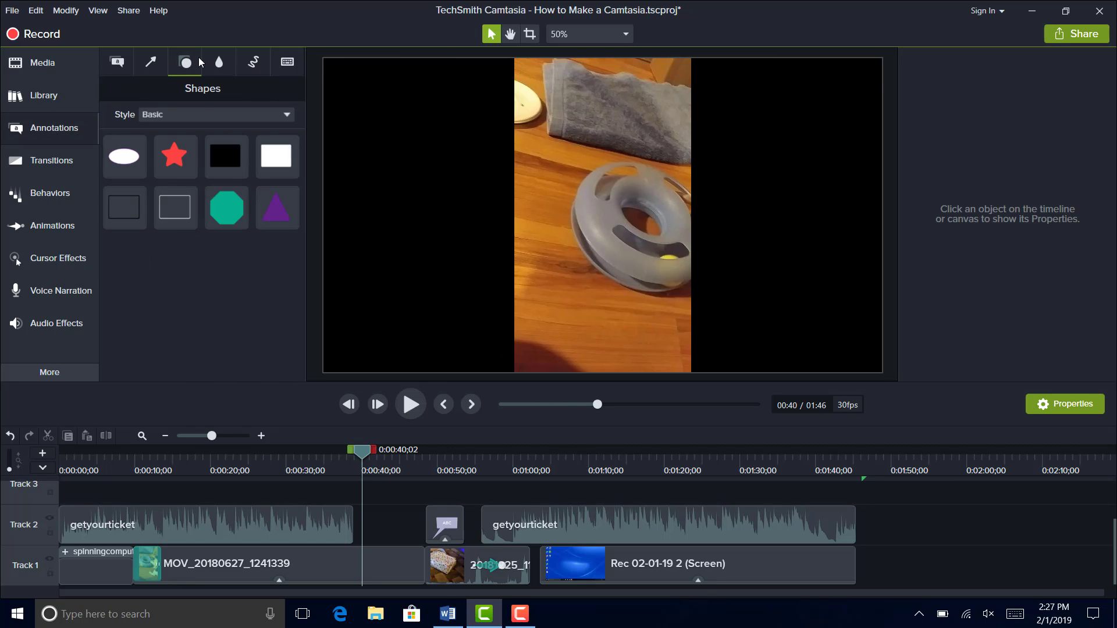
{"action": "left_click", "coordinate": [219, 62]}
{"action": "left_click", "coordinate": [253, 62]}
{"action": "left_click", "coordinate": [291, 58]}
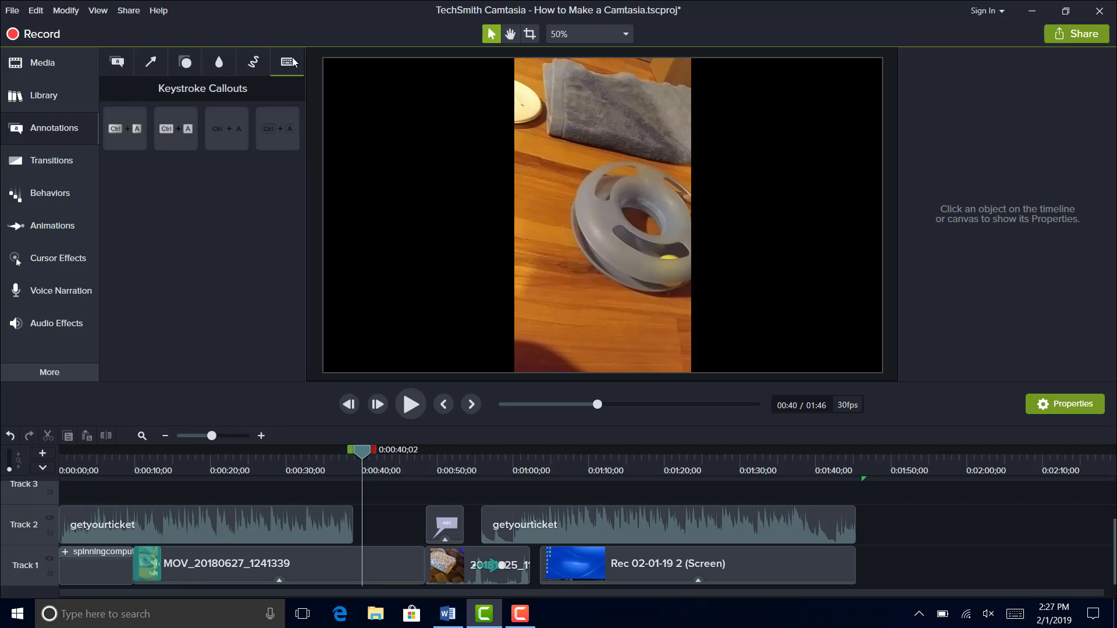
- Add a Spotlight annotation over the cat toy at 0:00:40;02, enlarge it up and to the right, and preview it
{"action": "left_click", "coordinate": [227, 63]}
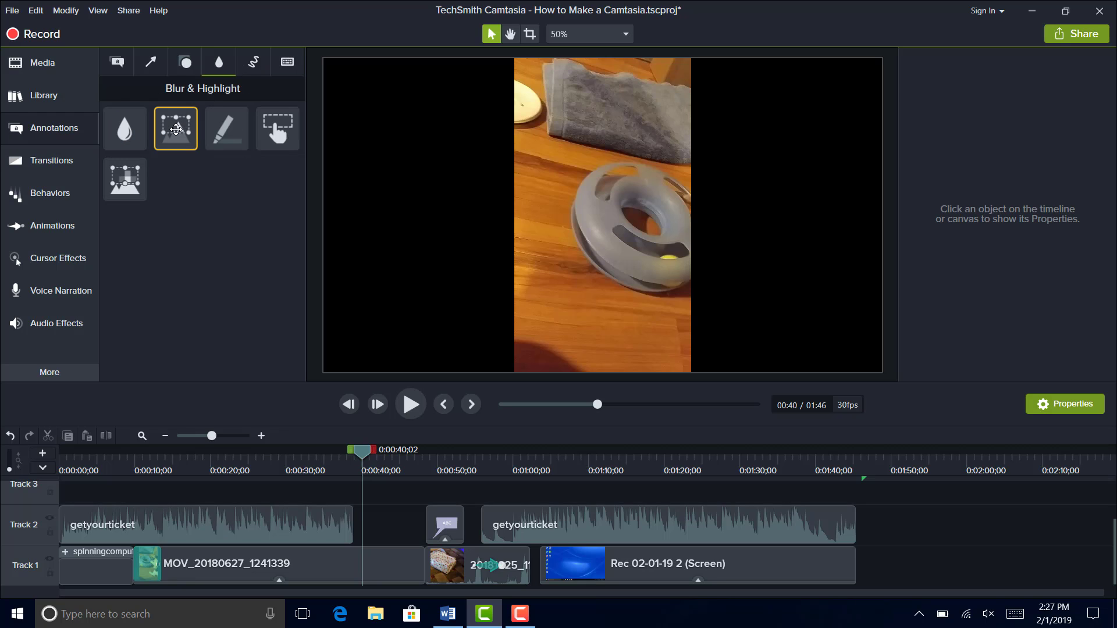
{"action": "mouse_move", "coordinate": [241, 178]}
{"action": "left_mouse_down"}
{"action": "mouse_move", "coordinate": [374, 289]}
{"action": "mouse_move", "coordinate": [603, 272]}
{"action": "mouse_move", "coordinate": [619, 246]}
{"action": "left_mouse_up"}
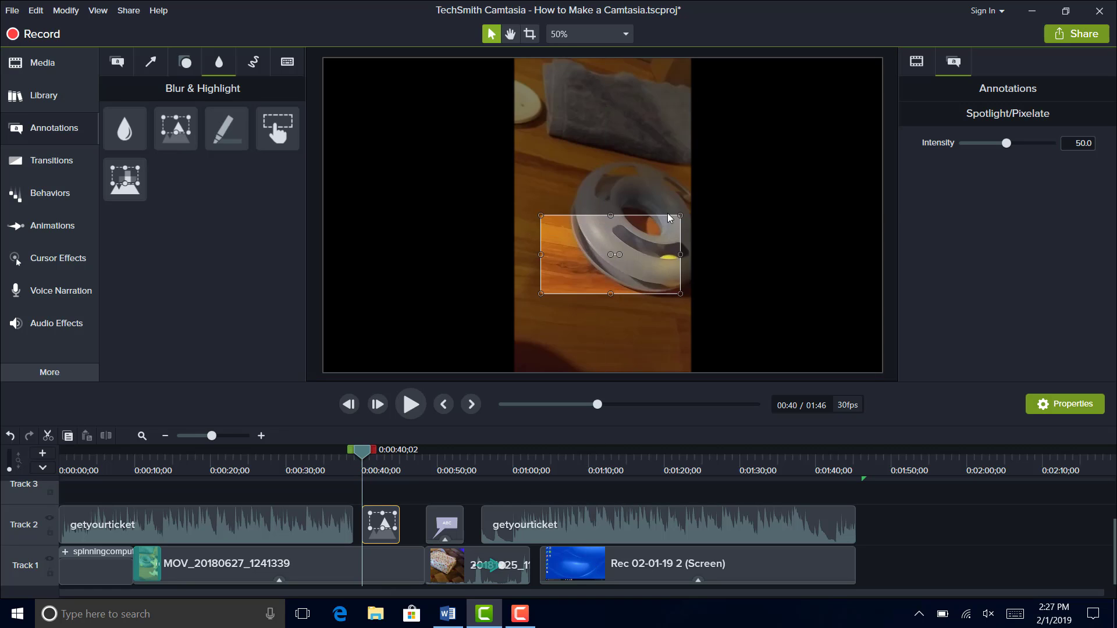
{"action": "left_click_drag", "start_coordinate": [680, 216], "coordinate": [745, 153]}
{"action": "left_click", "coordinate": [410, 405]}
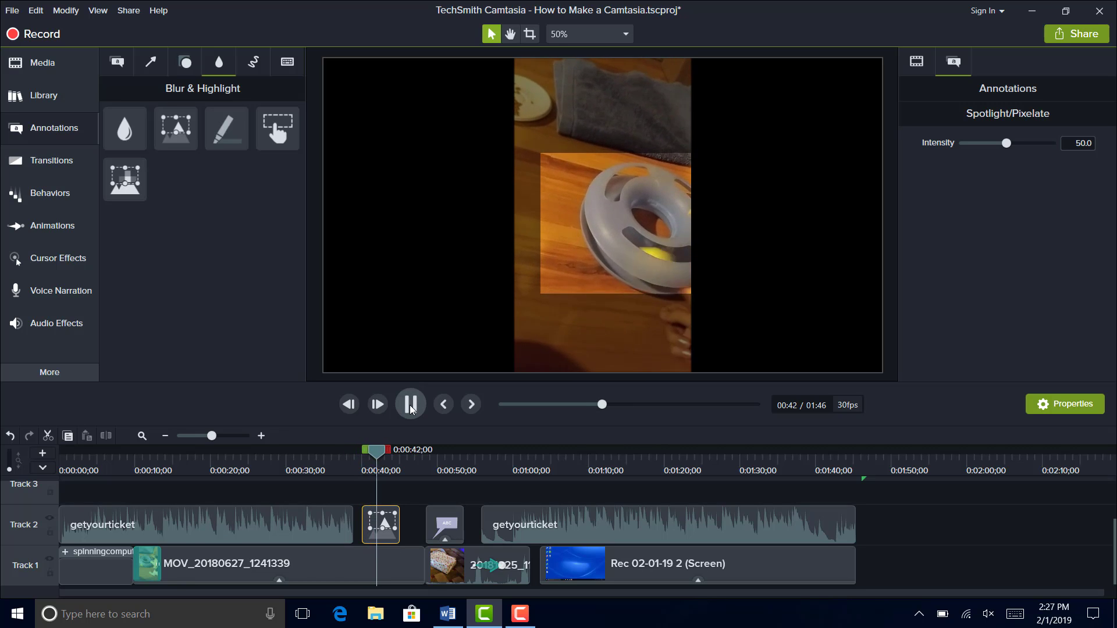
{"action": "left_click", "coordinate": [411, 407]}
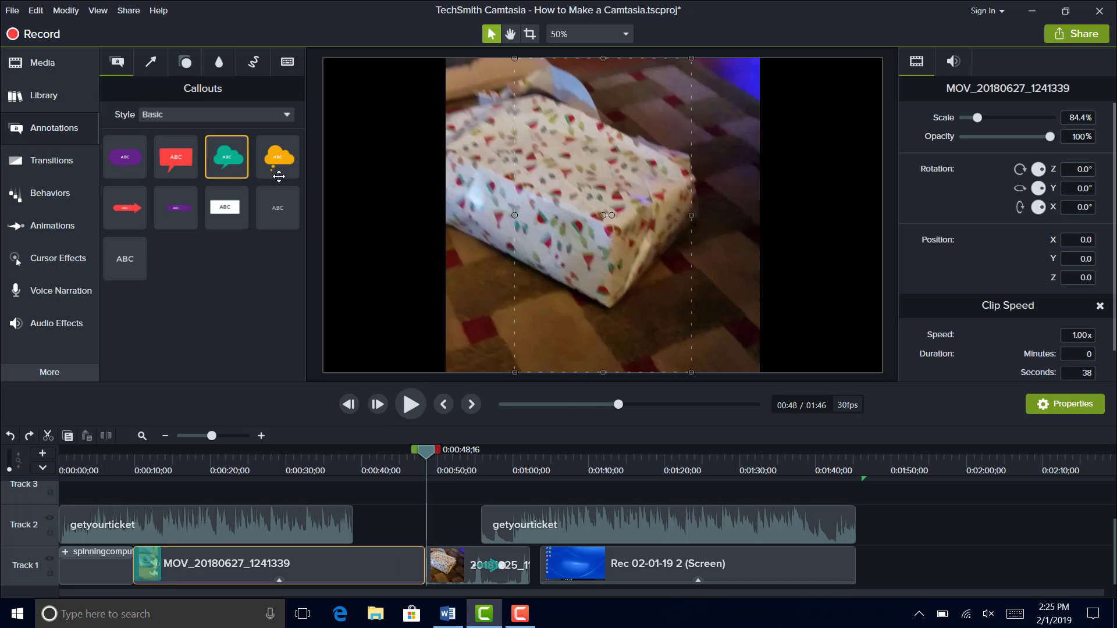
- Add a thought bubble callout above the wrapped gift at 0:00:48;16, aim its tail at the box, and reshape it to Speech Bubble 2
{"action": "left_click_drag", "start_coordinate": [224, 172], "coordinate": [704, 123]}
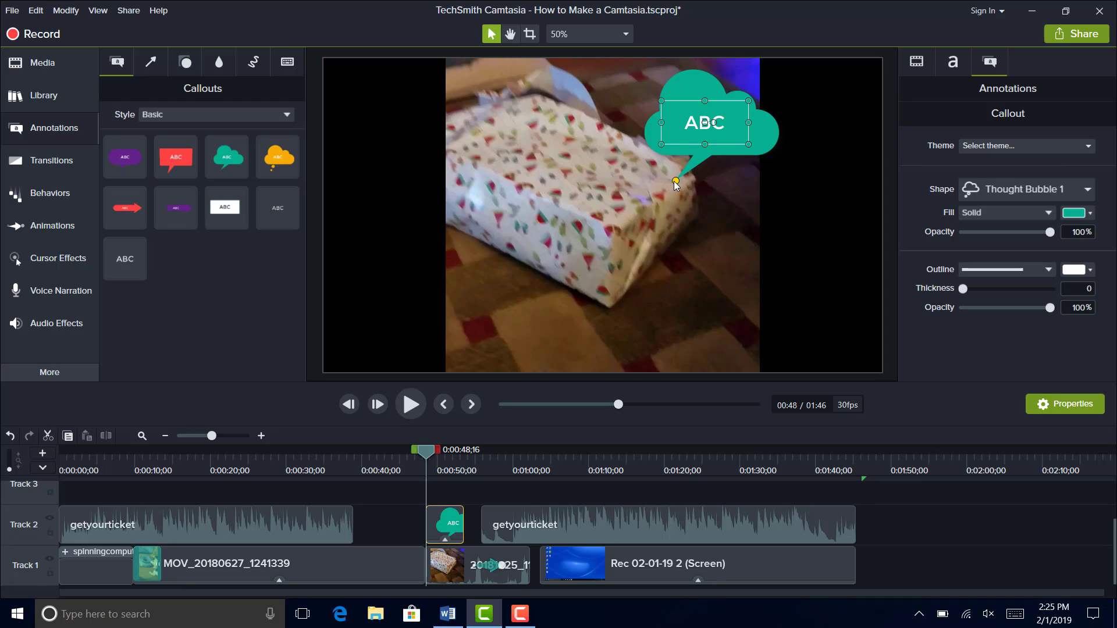
{"action": "left_click_drag", "start_coordinate": [674, 181], "coordinate": [634, 199]}
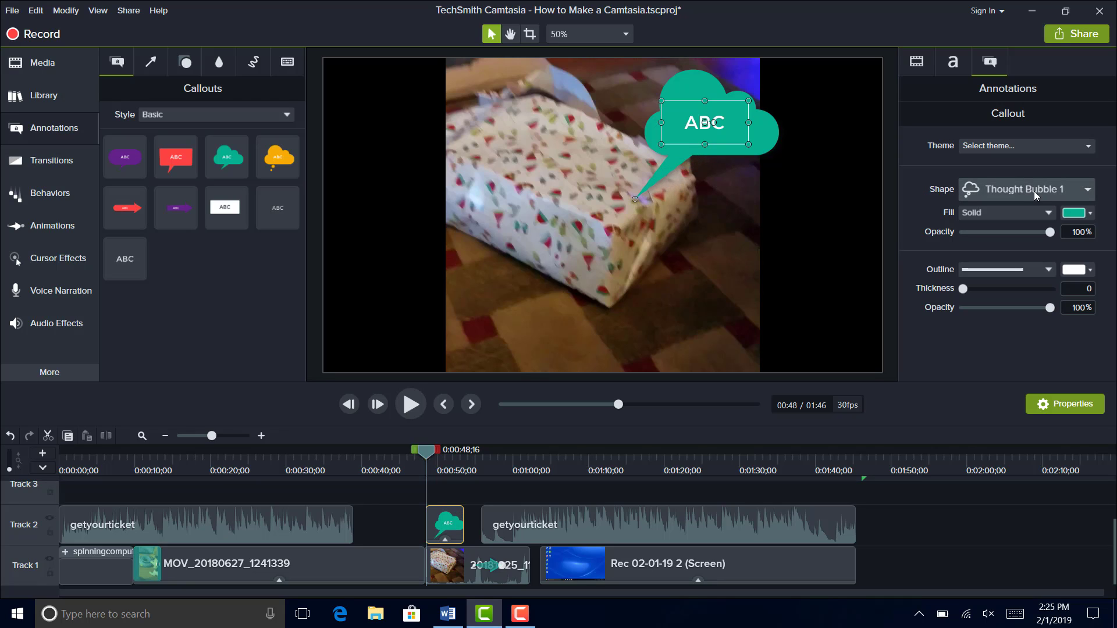
{"action": "left_click", "coordinate": [1086, 194]}
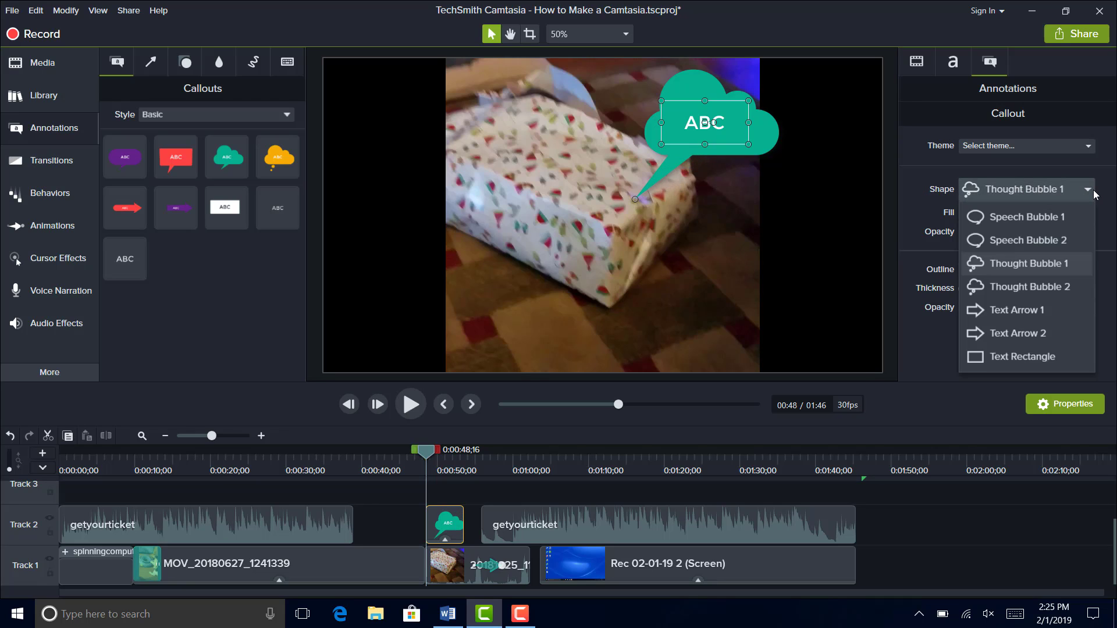
{"action": "left_click", "coordinate": [1061, 240]}
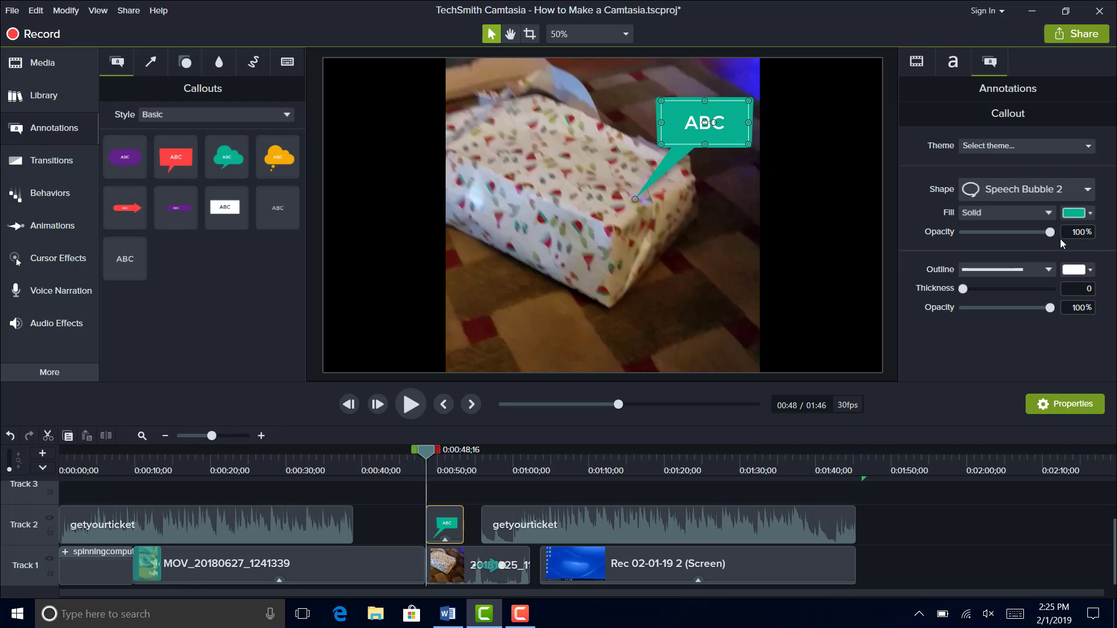
- Change the gift callout's solid fill color to a pale blue shade
{"action": "left_click", "coordinate": [1088, 213]}
{"action": "left_click", "coordinate": [1089, 307]}
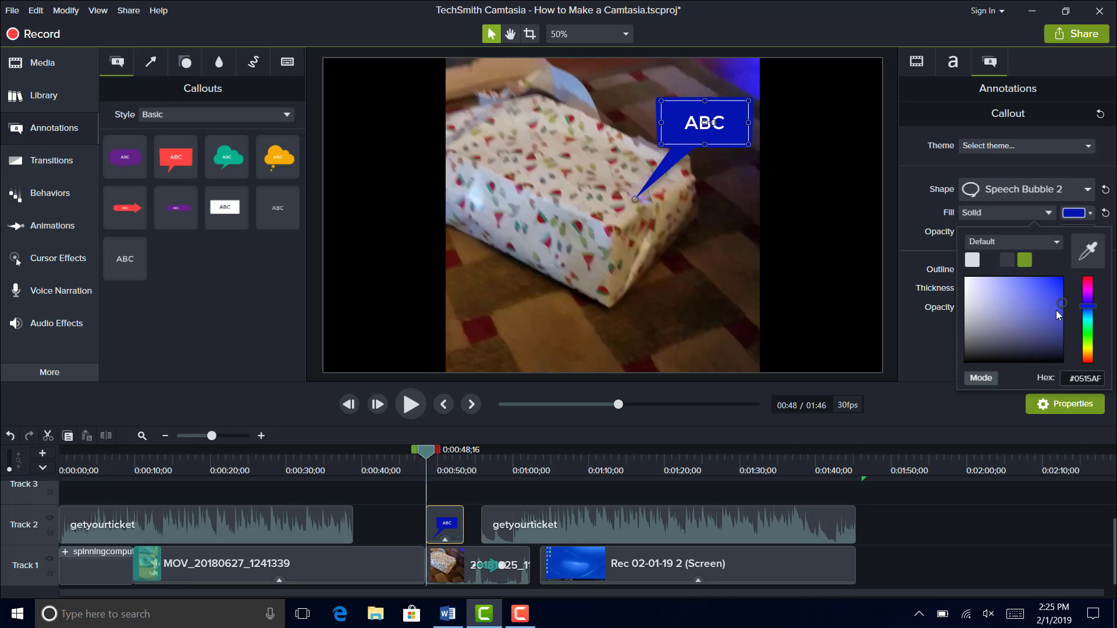
{"action": "left_click", "coordinate": [980, 293]}
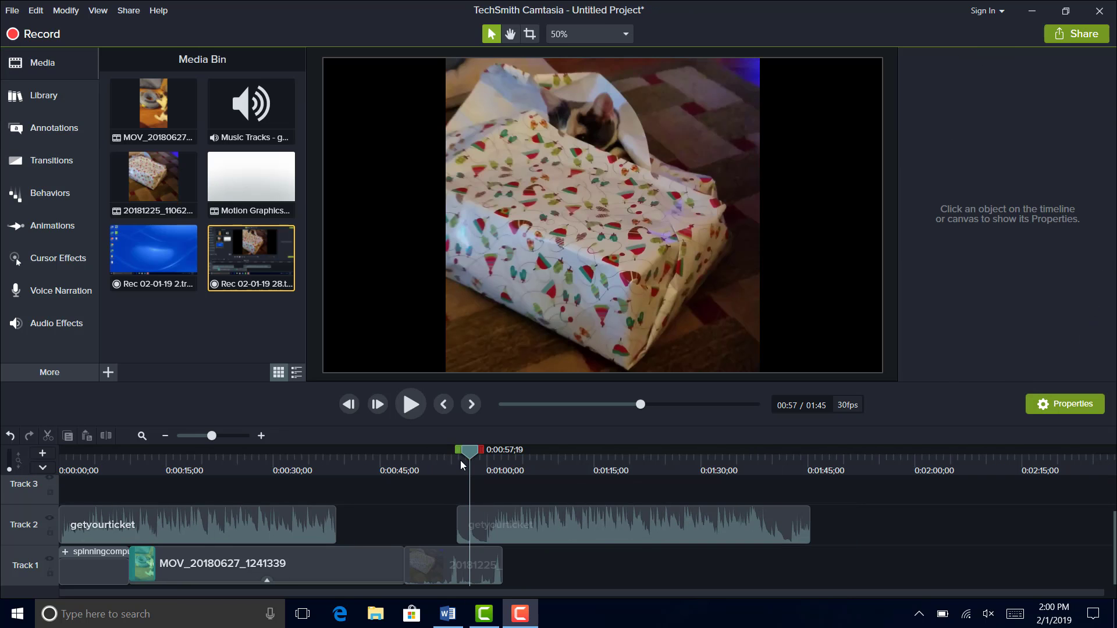
- Add a Tilt Right animation to the 20181225_110625 clip around 0:00:55 and preview it from just before its start
{"action": "left_click", "coordinate": [75, 224]}
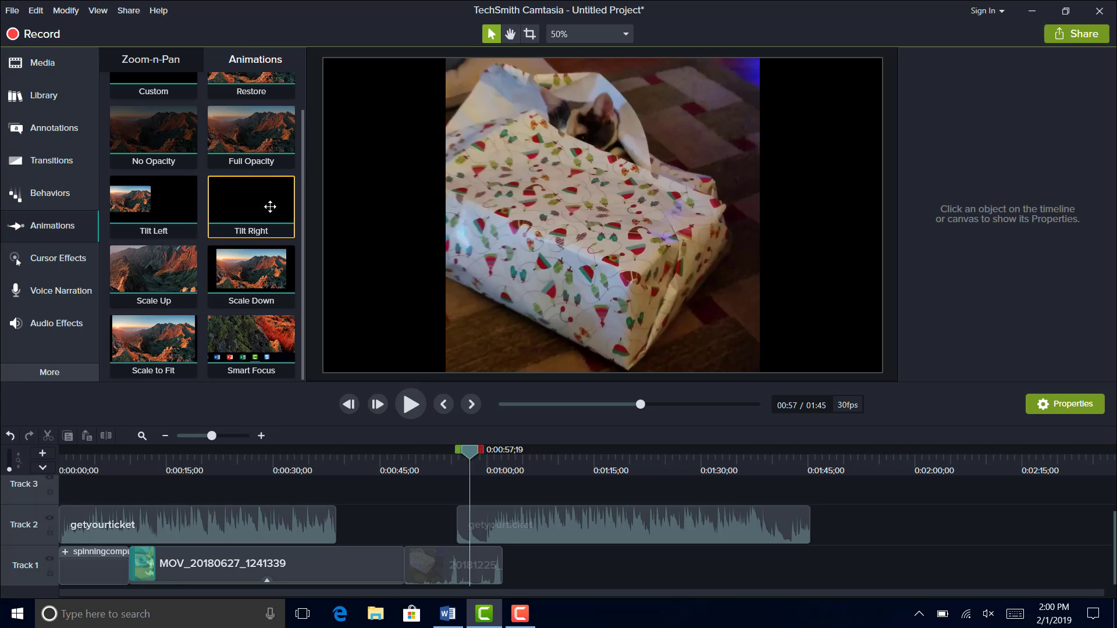
{"action": "left_click_drag", "start_coordinate": [287, 219], "coordinate": [455, 573]}
{"action": "left_click", "coordinate": [455, 461]}
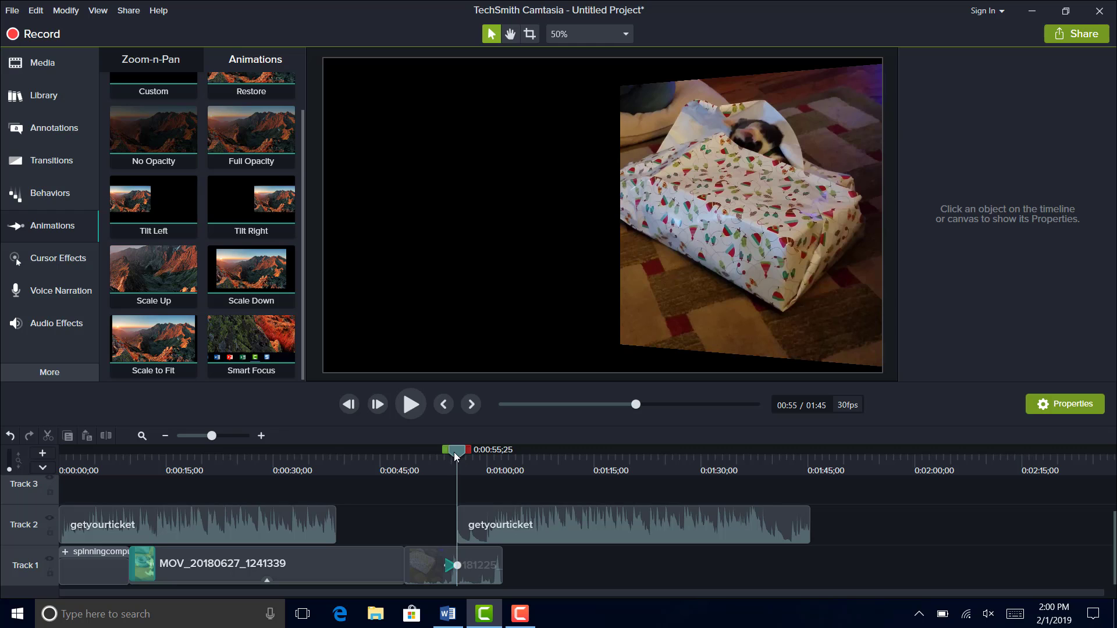
{"action": "left_click_drag", "start_coordinate": [455, 456], "coordinate": [435, 459]}
{"action": "key", "text": "space"}
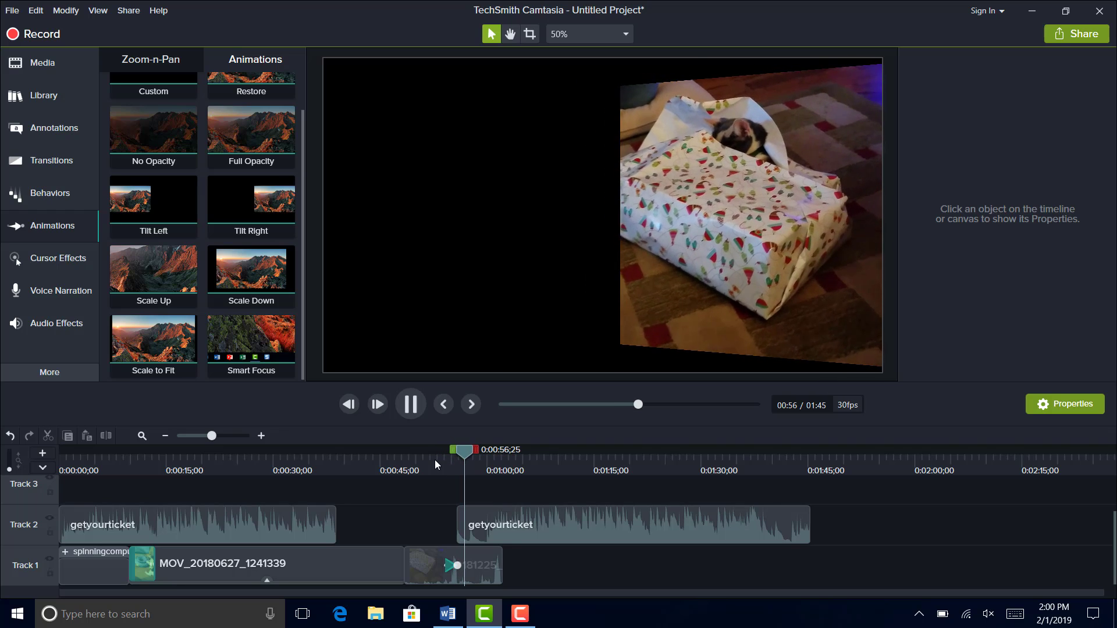
{"action": "key", "text": "space"}
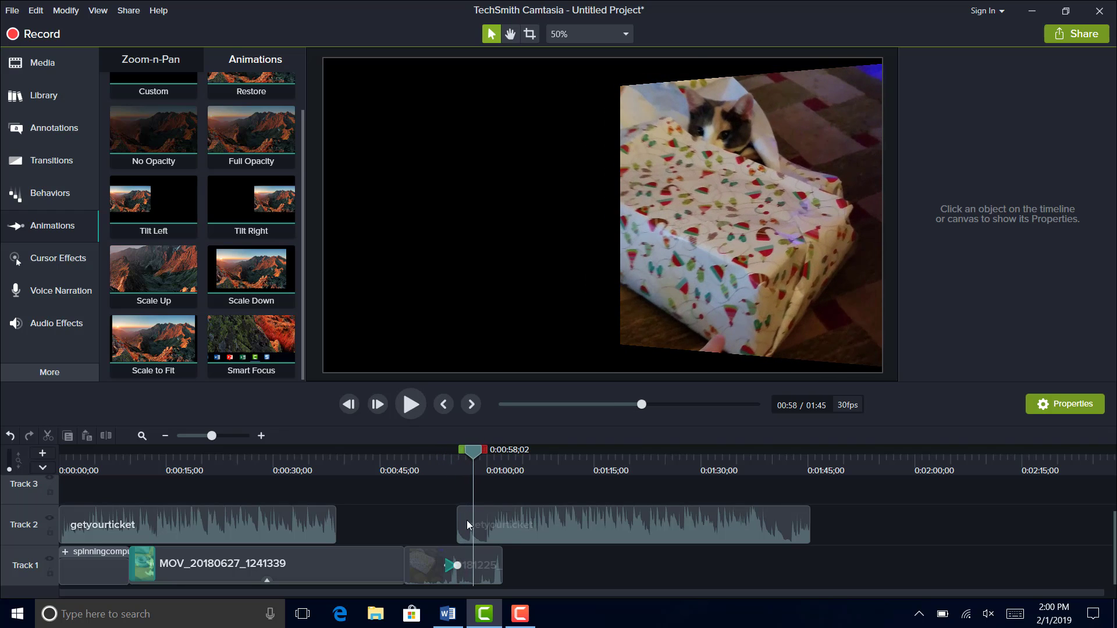
- Lengthen the Tilt Right animation on the gift clip to a little over 3 seconds and play it back
{"action": "left_click", "coordinate": [461, 565]}
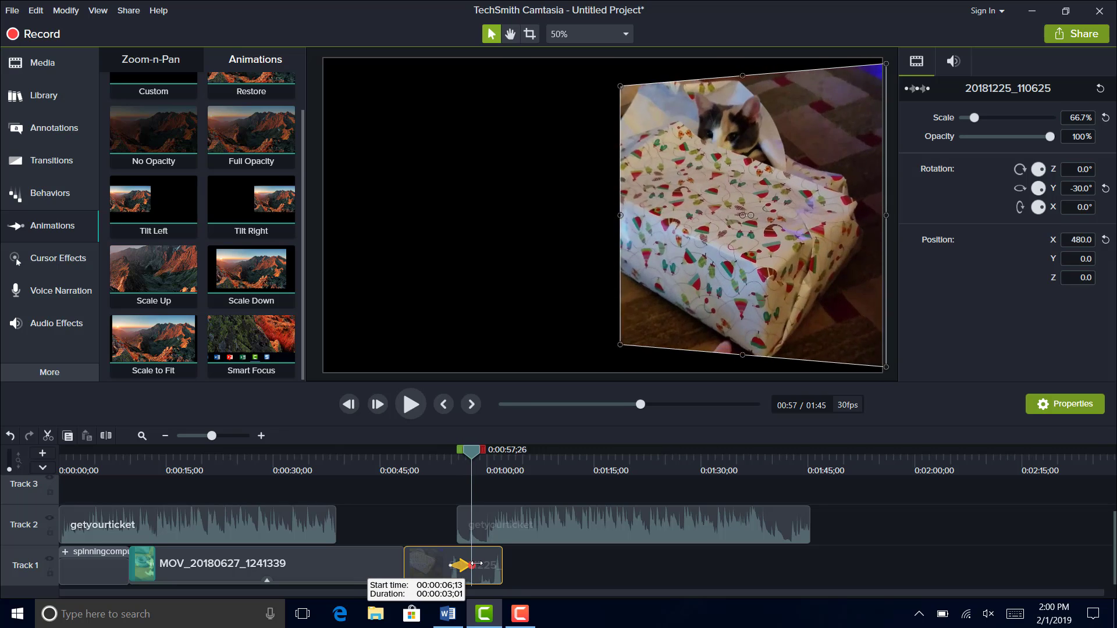
{"action": "left_click_drag", "start_coordinate": [476, 564], "coordinate": [477, 564]}
{"action": "left_click_drag", "start_coordinate": [474, 451], "coordinate": [442, 460]}
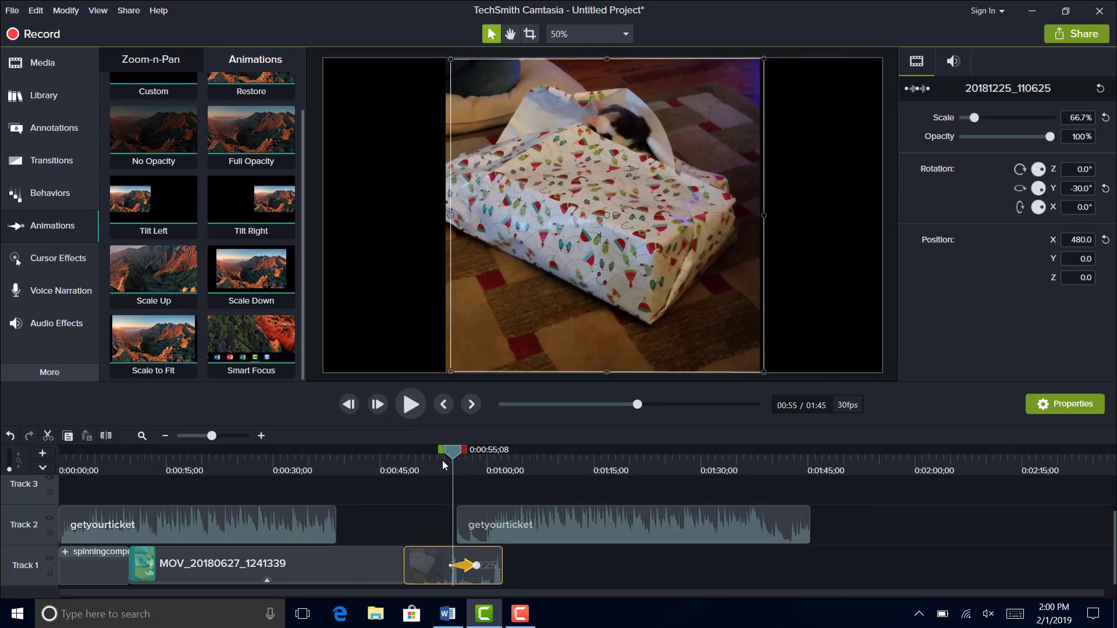
{"action": "key", "text": "space"}
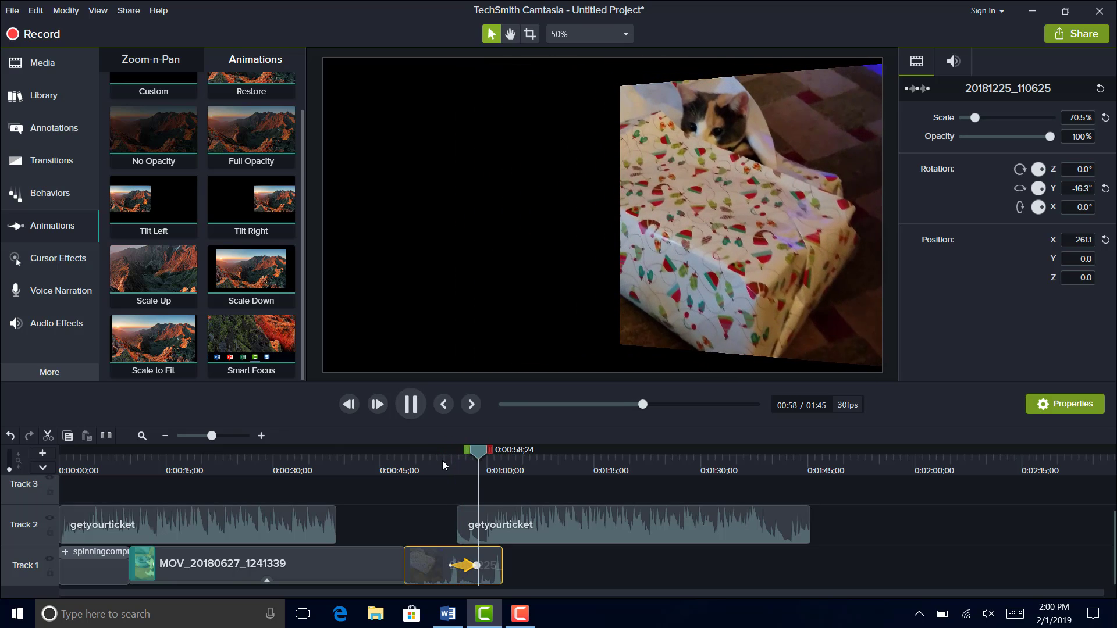
{"action": "key", "text": "space"}
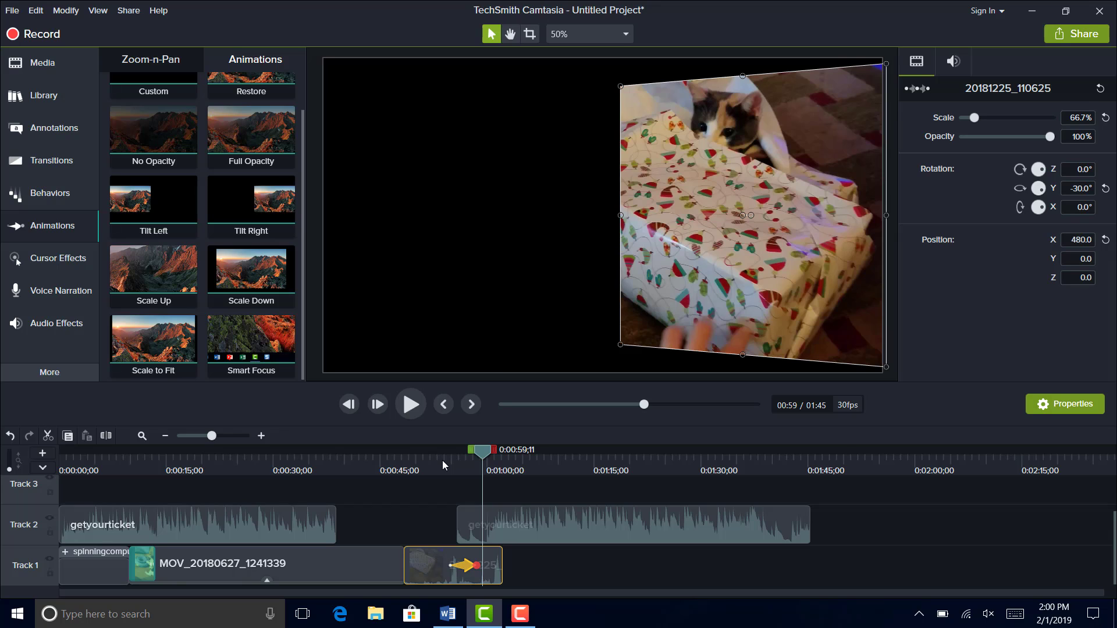
- Add the Rec 02-01-19 2 screen recording to Track 1 after the gift clip and scrub through it to 0:01:13;10
{"action": "left_click", "coordinate": [60, 67]}
{"action": "left_click_drag", "start_coordinate": [153, 250], "coordinate": [503, 587]}
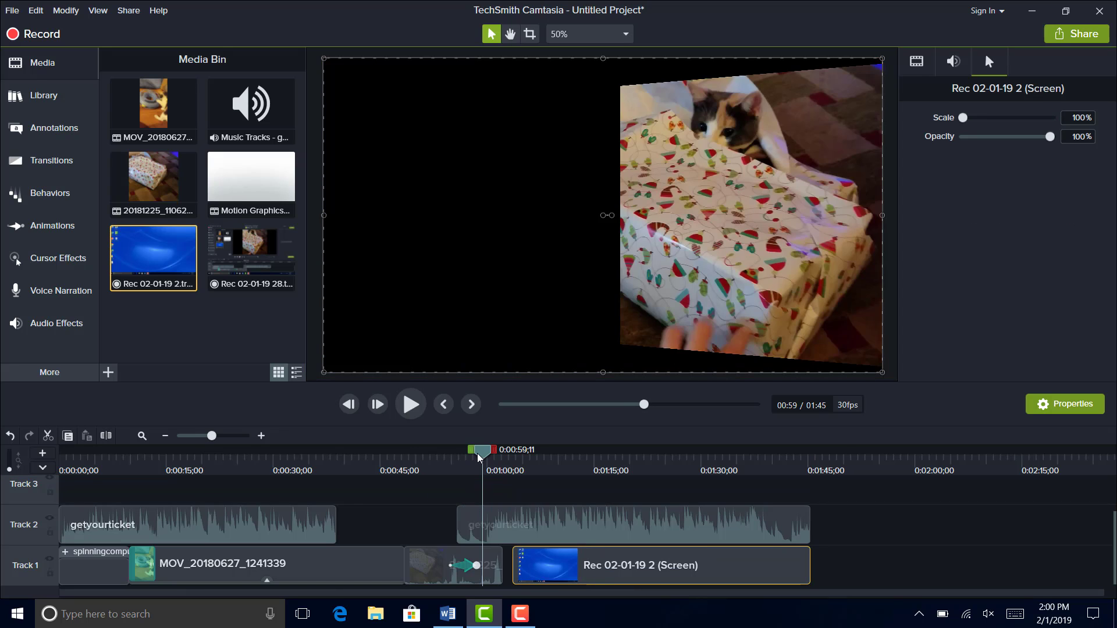
{"action": "left_click_drag", "start_coordinate": [497, 460], "coordinate": [536, 466]}
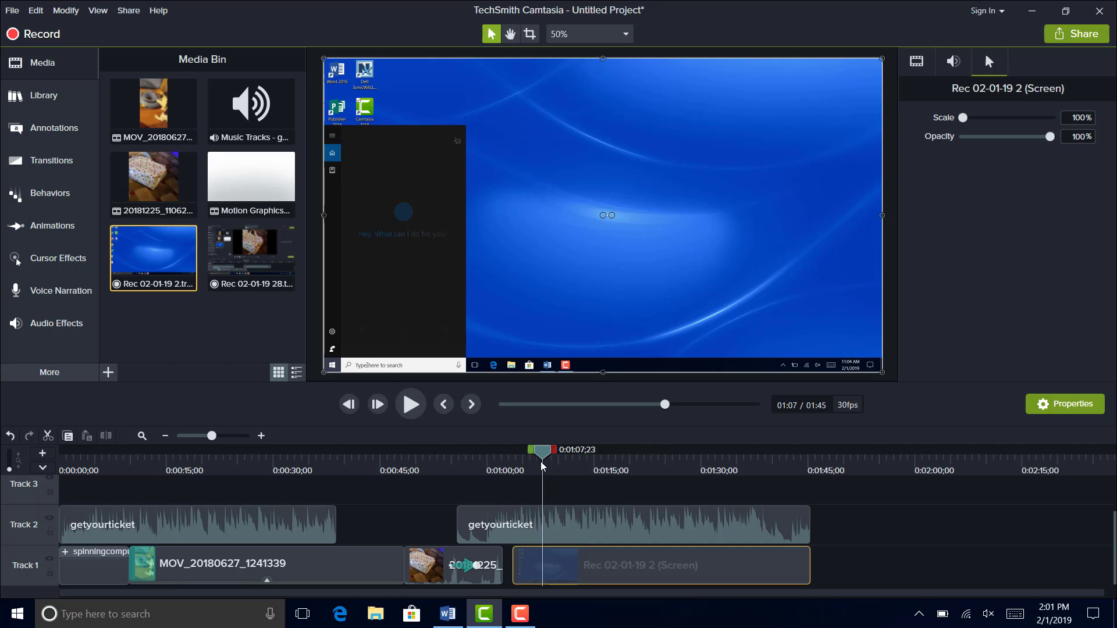
{"action": "left_click_drag", "start_coordinate": [541, 465], "coordinate": [581, 472]}
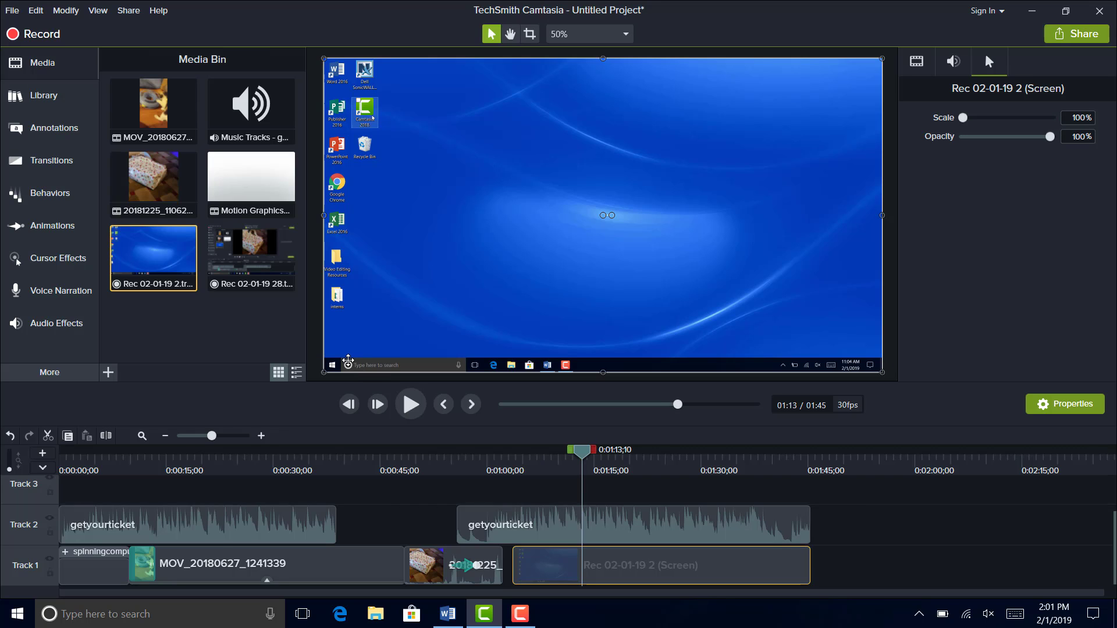
- Apply the Cursor Highlight effect to the Rec 02-01-19 2 screen recording and preview it up to 0:01:19;14
{"action": "left_click", "coordinate": [88, 265]}
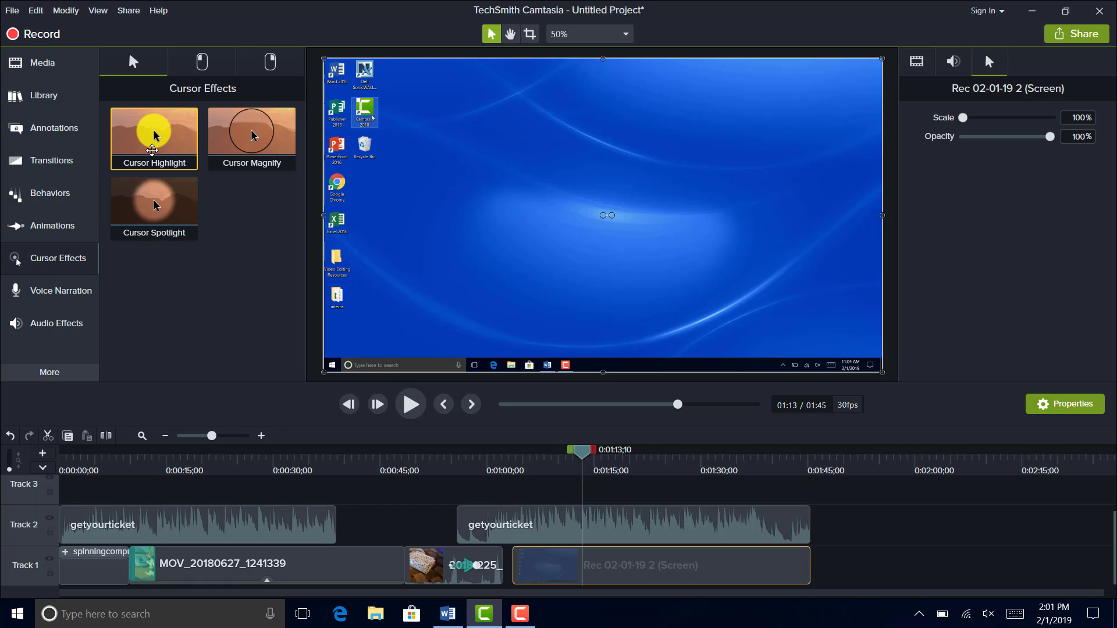
{"action": "left_click_drag", "start_coordinate": [154, 132], "coordinate": [609, 564]}
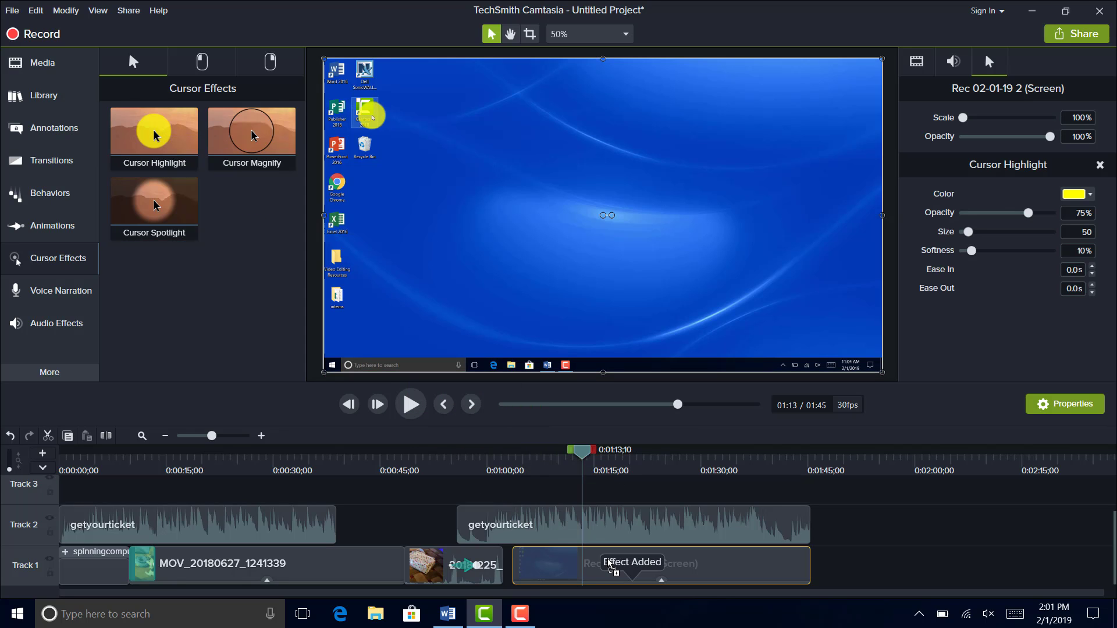
{"action": "key", "text": "space"}
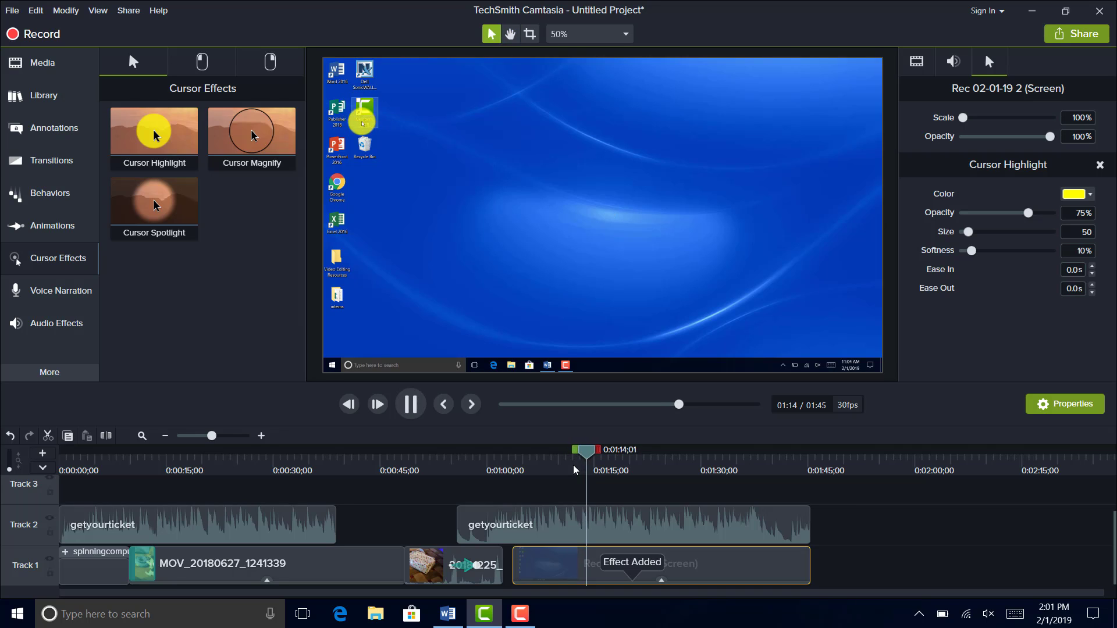
{"action": "left_click", "coordinate": [586, 467]}
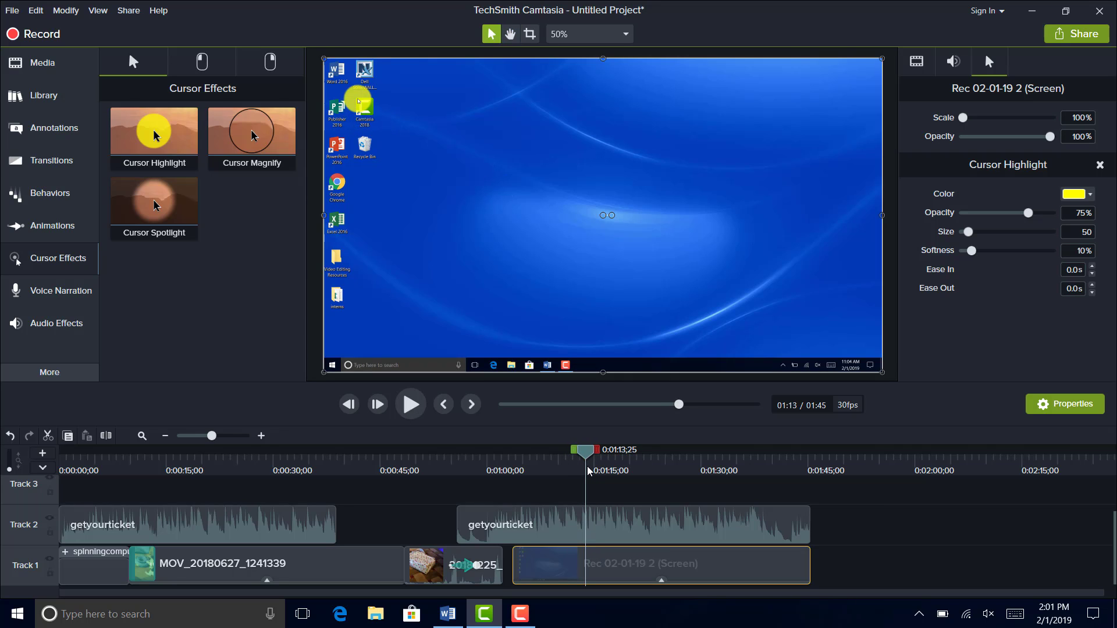
{"action": "left_click", "coordinate": [587, 469]}
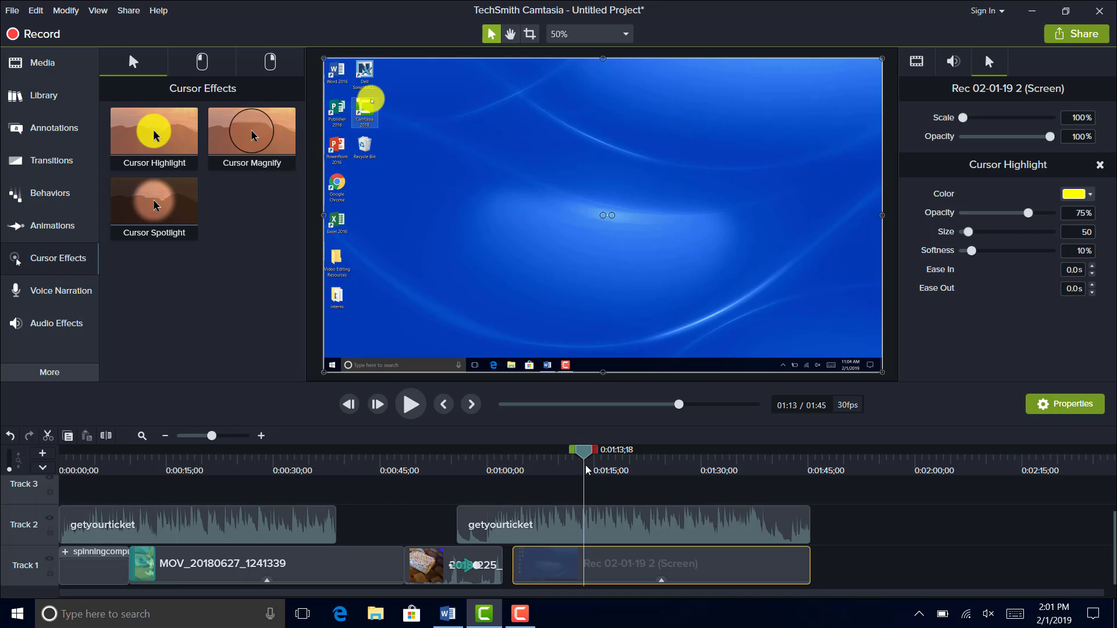
{"action": "left_click_drag", "start_coordinate": [586, 468], "coordinate": [628, 462]}
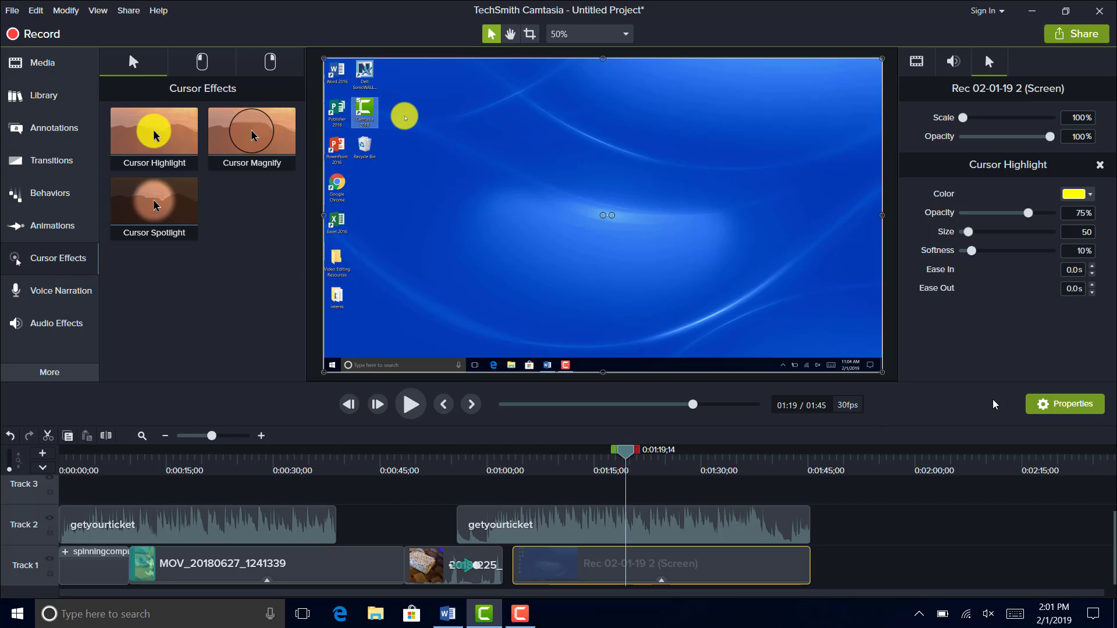
- Set the cursor highlight's color to #3C00FF, its size to 61 and its softness to 23%
{"action": "left_click", "coordinate": [1076, 195]}
{"action": "left_click", "coordinate": [1090, 287]}
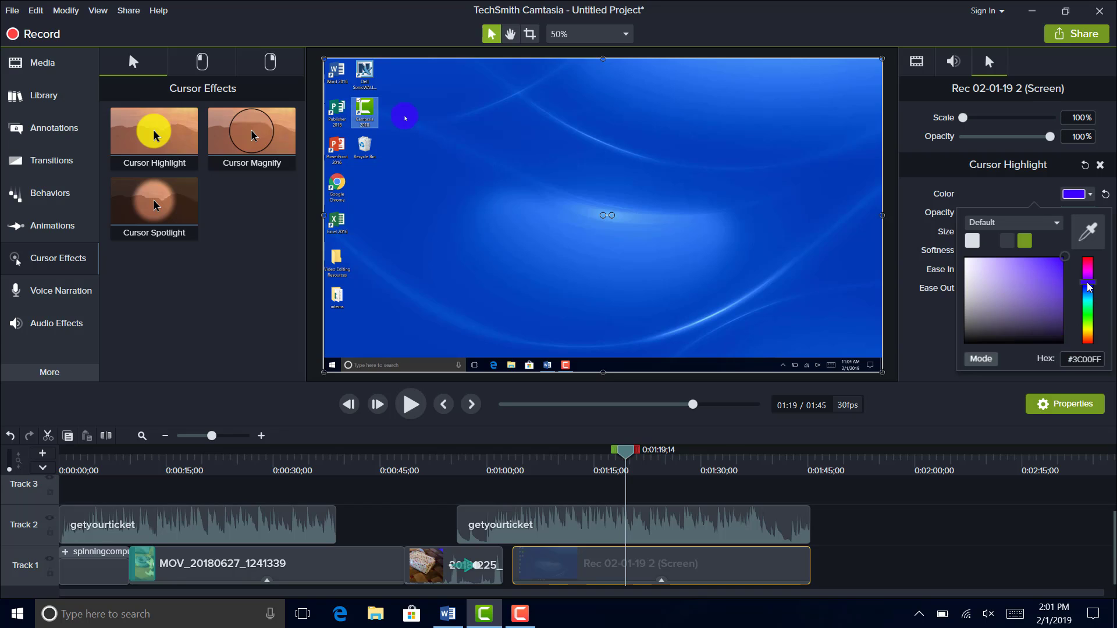
{"action": "left_click", "coordinate": [1003, 202]}
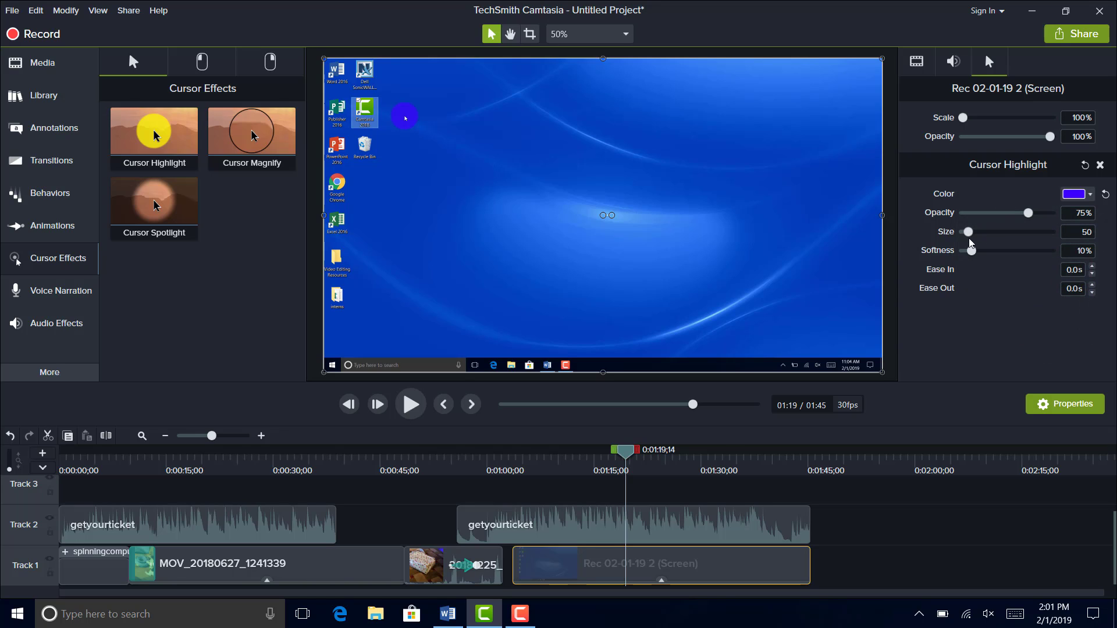
{"action": "mouse_move", "coordinate": [968, 231]}
{"action": "left_mouse_down"}
{"action": "mouse_move", "coordinate": [1023, 232]}
{"action": "mouse_move", "coordinate": [970, 233]}
{"action": "left_mouse_up"}
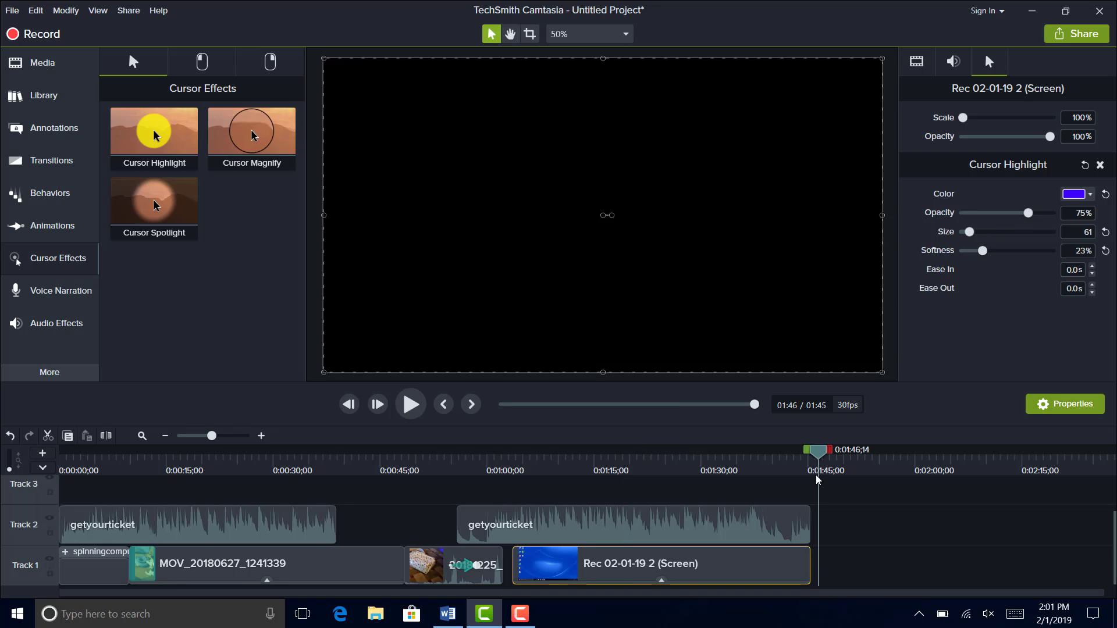
- Add a timeline quiz just past the end of the screen recording, at 0:01:46;04
{"action": "left_click_drag", "start_coordinate": [816, 476], "coordinate": [813, 479]}
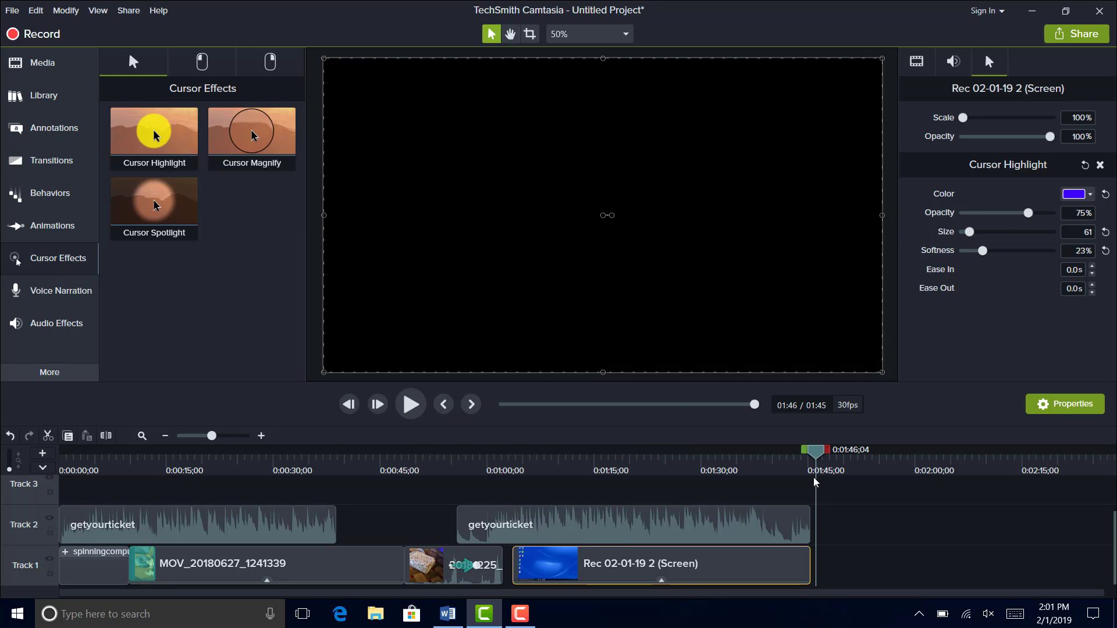
{"action": "left_click", "coordinate": [74, 15]}
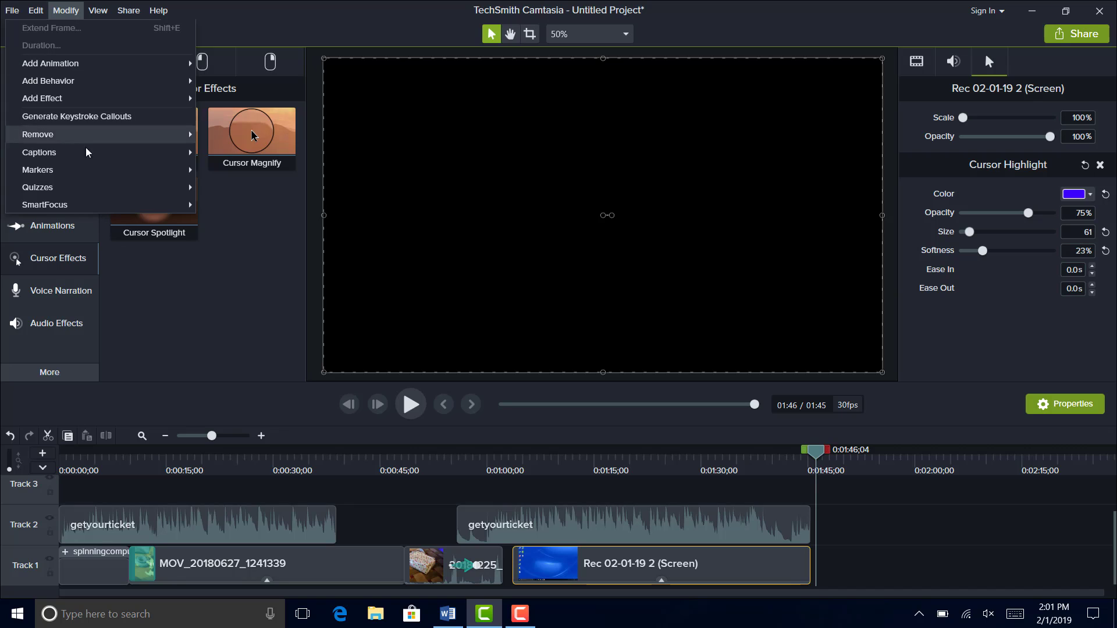
{"action": "mouse_move", "coordinate": [89, 192]}
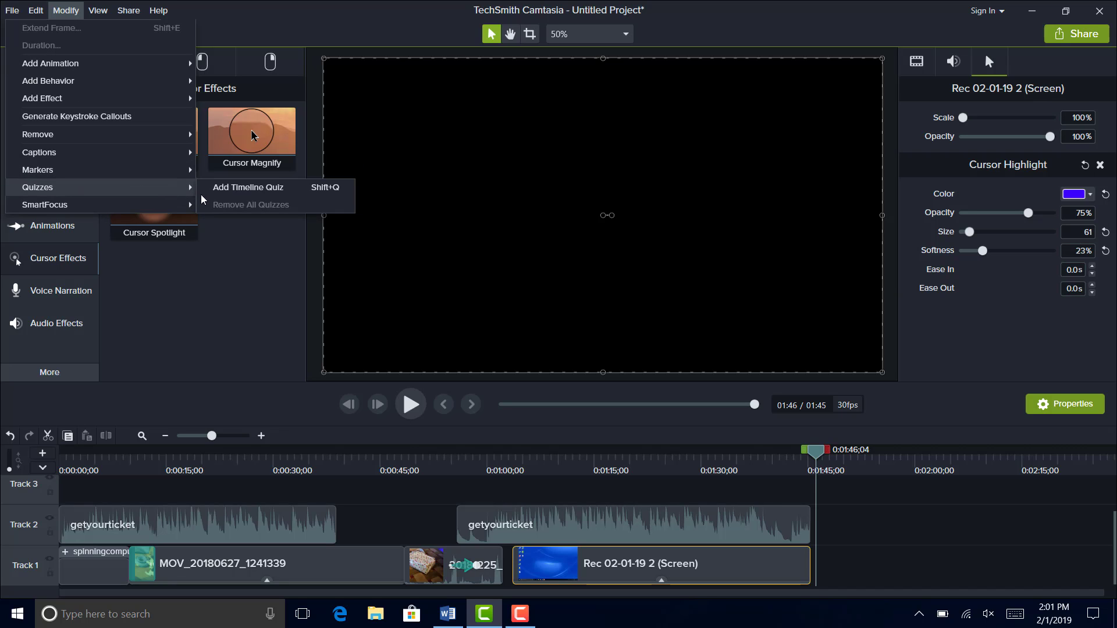
{"action": "left_click", "coordinate": [231, 189]}
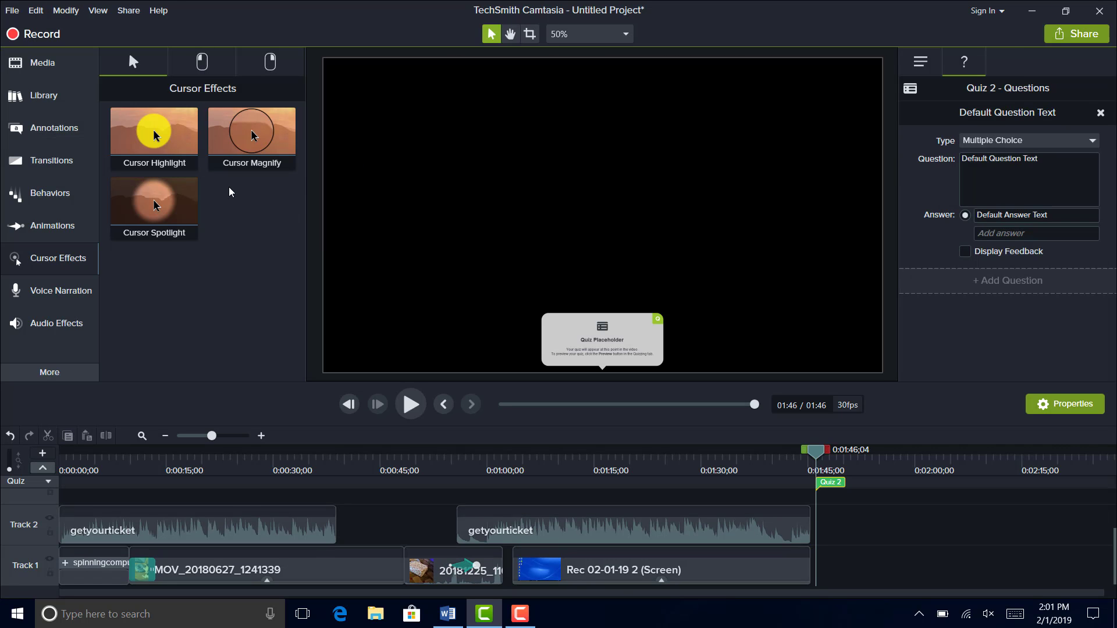
- Set the quiz's multiple-choice question to "Is the Sun yellow?" with the answers "Yes" and "No"
{"action": "left_click", "coordinate": [979, 196]}
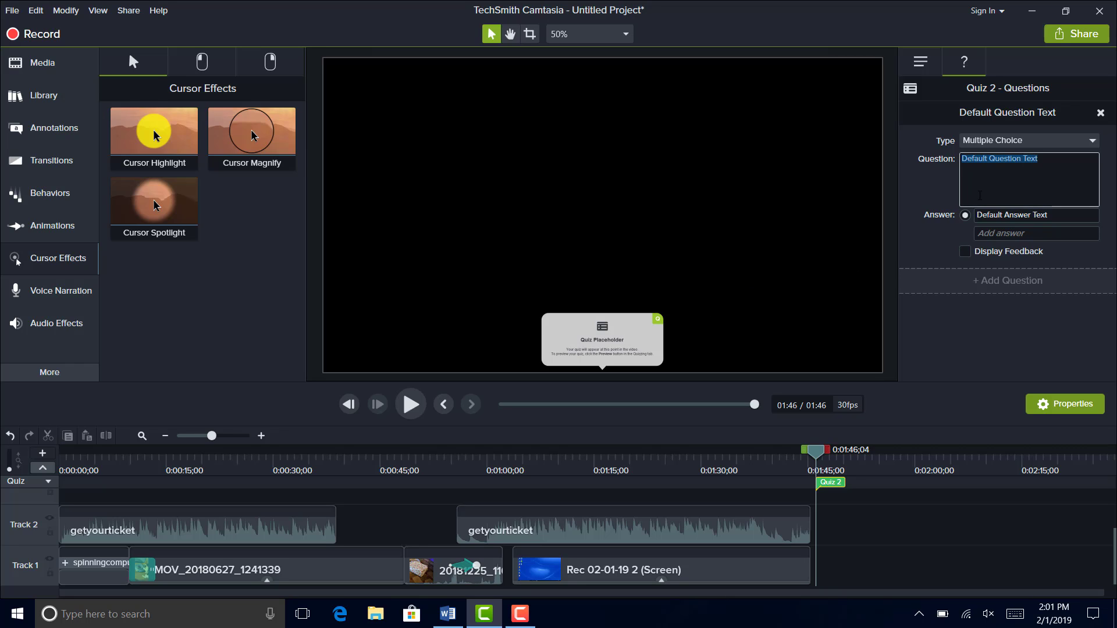
{"action": "type", "text": "Is the Sun yellow?"}
{"action": "left_click", "coordinate": [1037, 215]}
{"action": "type", "text": "Yes"}
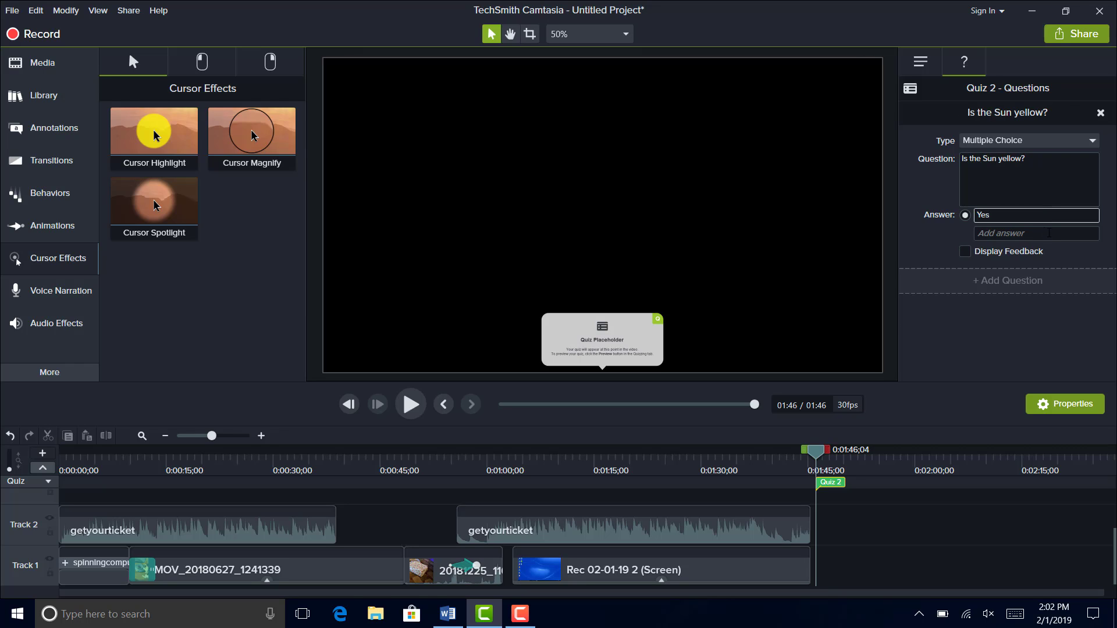
{"action": "left_click", "coordinate": [1049, 233]}
{"action": "type", "text": "No"}
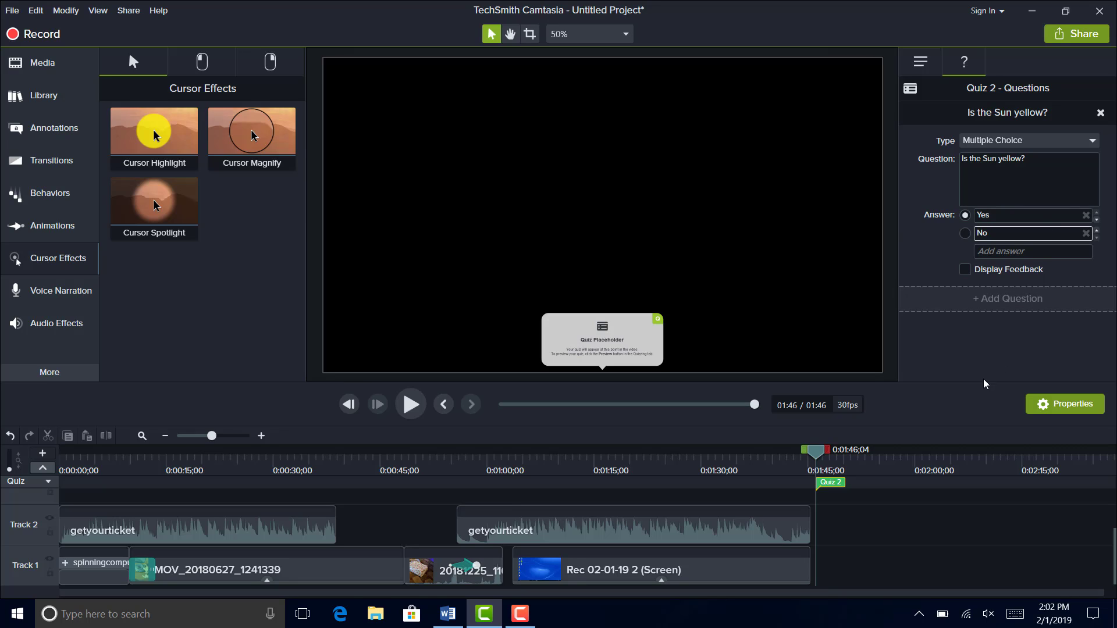
- Preview the quiz, submit "No" as the answer and view the graded answers
{"action": "left_click", "coordinate": [909, 87]}
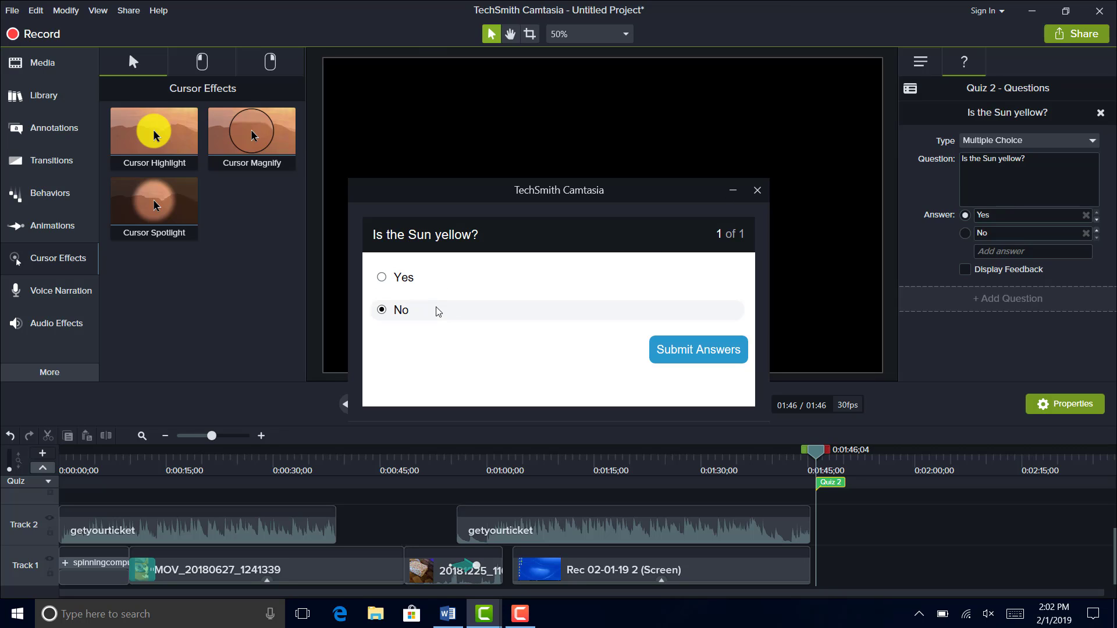
{"action": "left_click", "coordinate": [666, 353]}
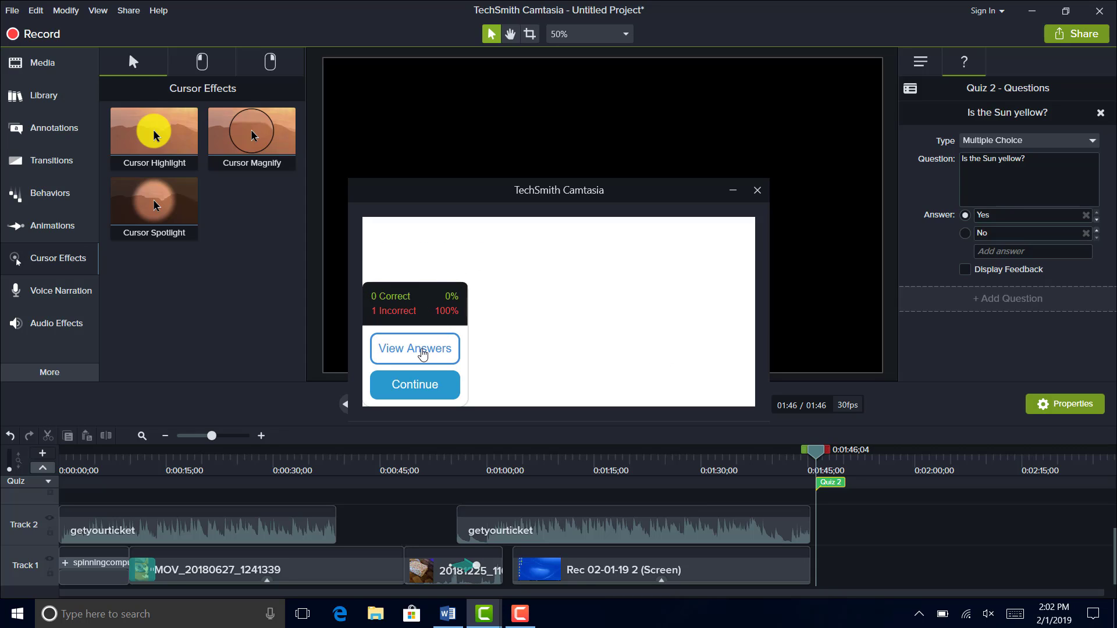
{"action": "left_click", "coordinate": [423, 354]}
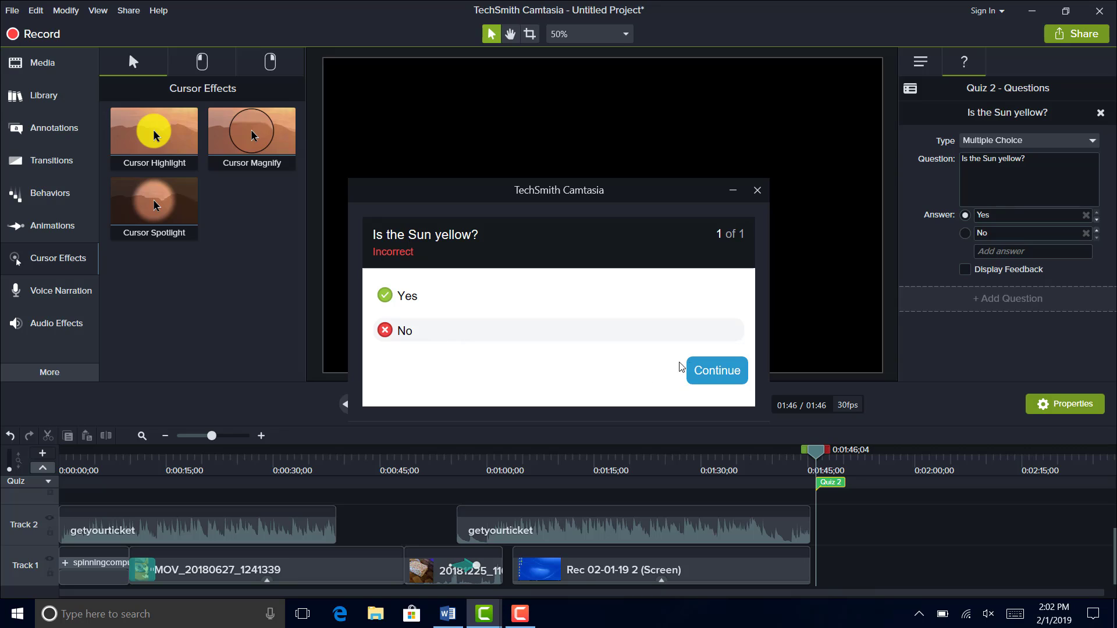
- Continue past the graded answer to finish the quiz preview
{"action": "left_click", "coordinate": [705, 371]}
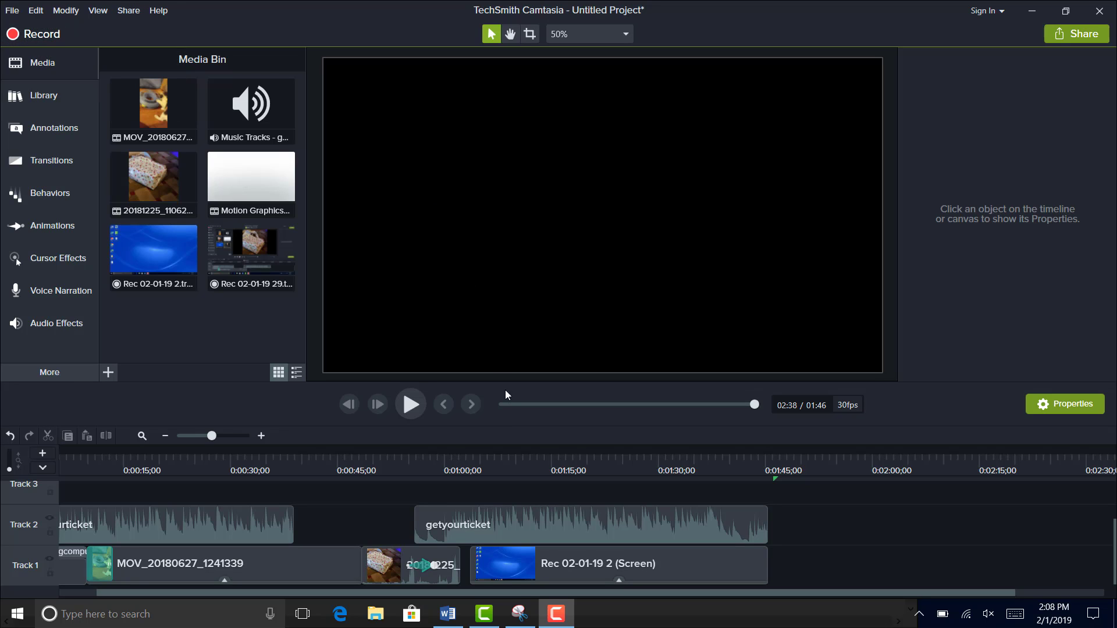
- Switch to Snipping Tool to view the screenshot of the recorder toolbar, and return to Camtasia
{"action": "left_click", "coordinate": [519, 613]}
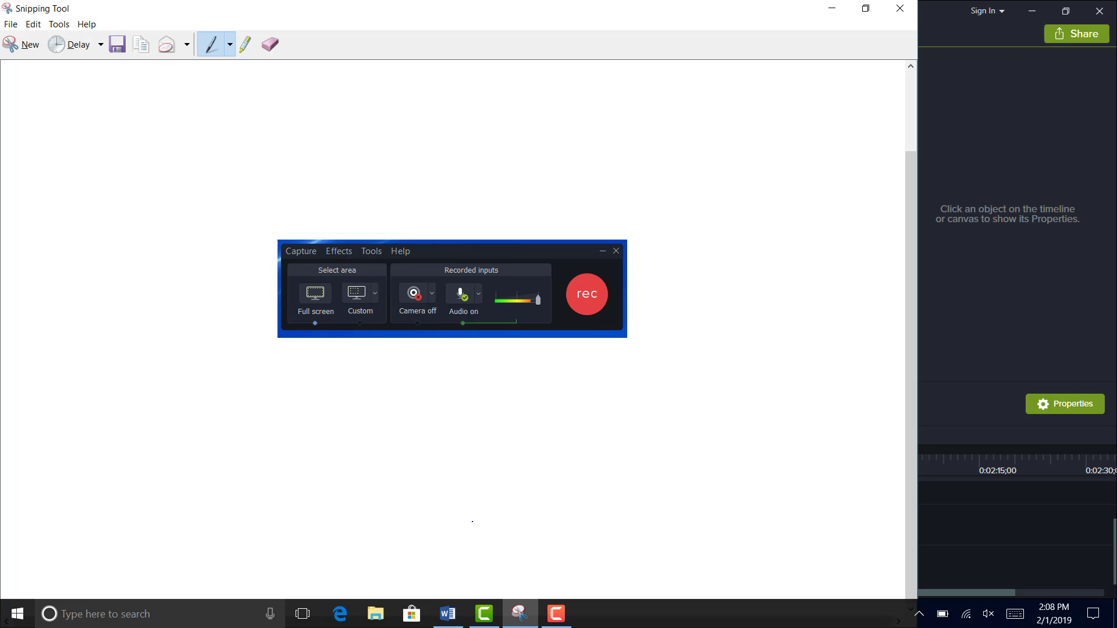
{"action": "left_click", "coordinate": [487, 623]}
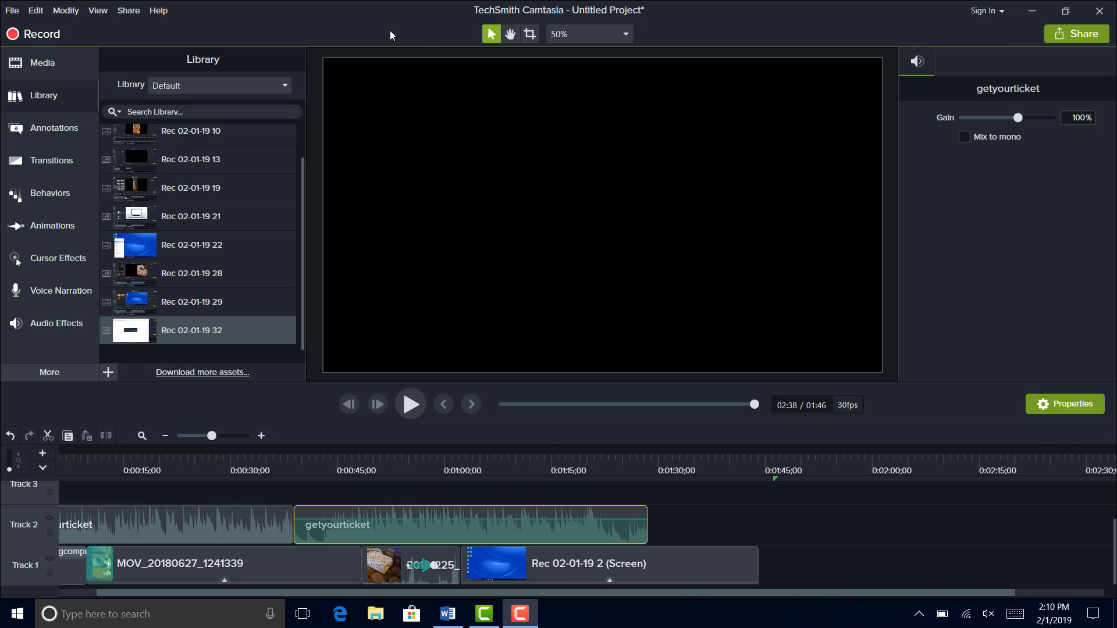
{"action": "left_click", "coordinate": [12, 10]}
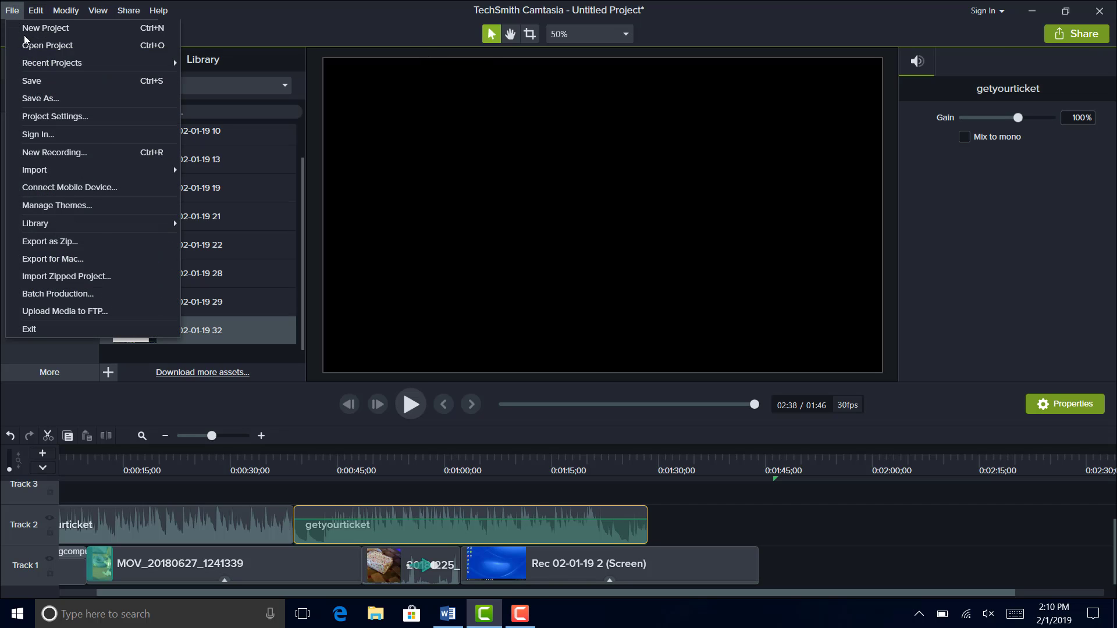
{"action": "left_click", "coordinate": [40, 98]}
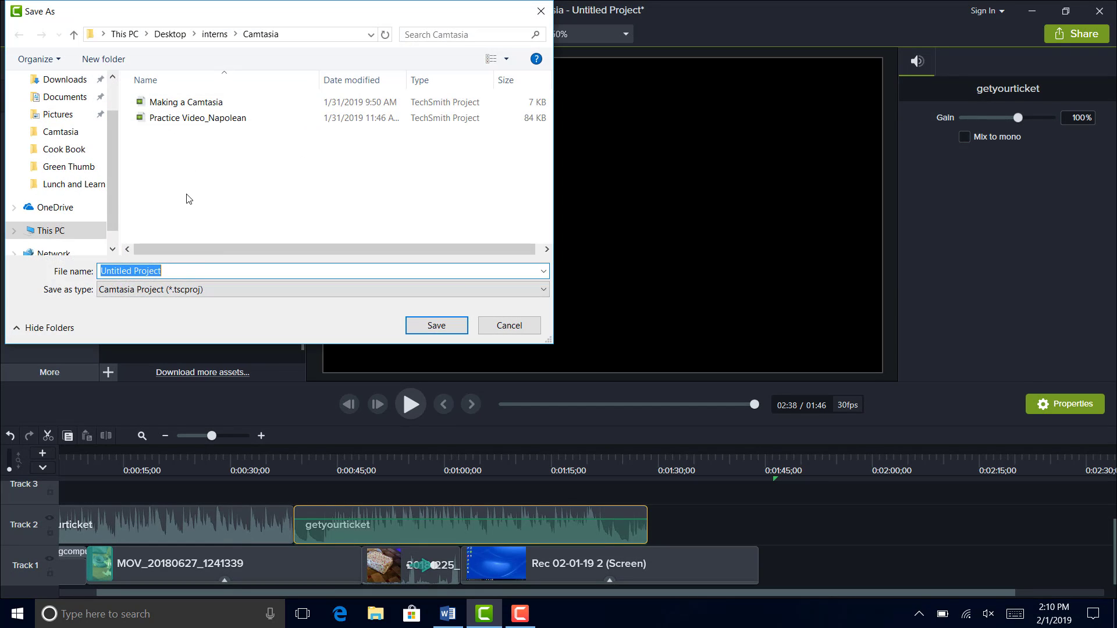
{"action": "type", "text": "Pra"}
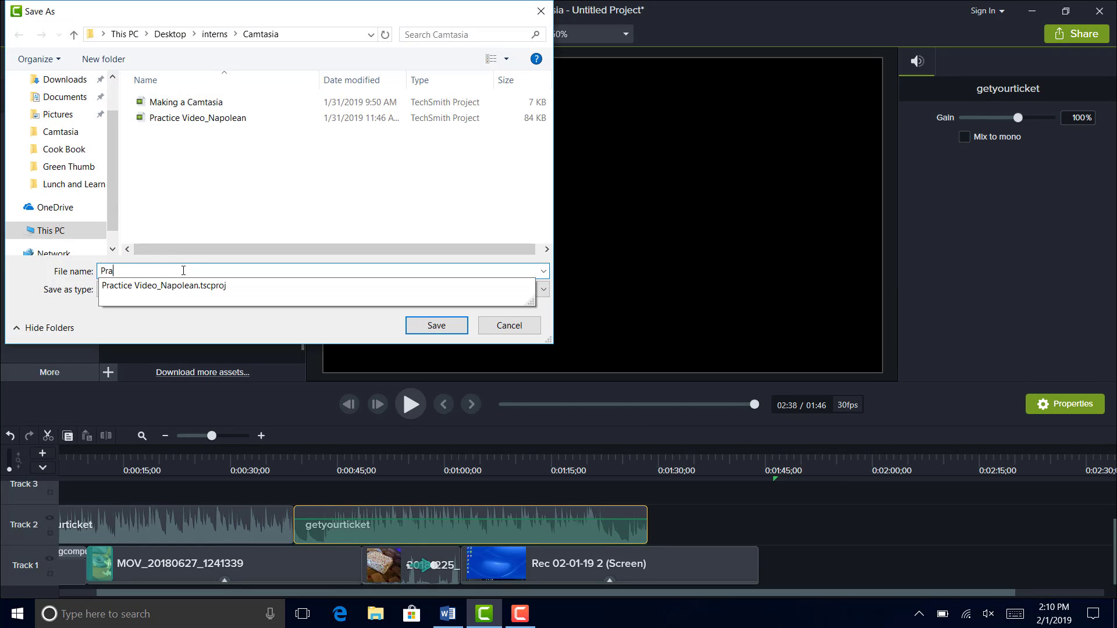
{"action": "type", "text": "ctice Camtas"}
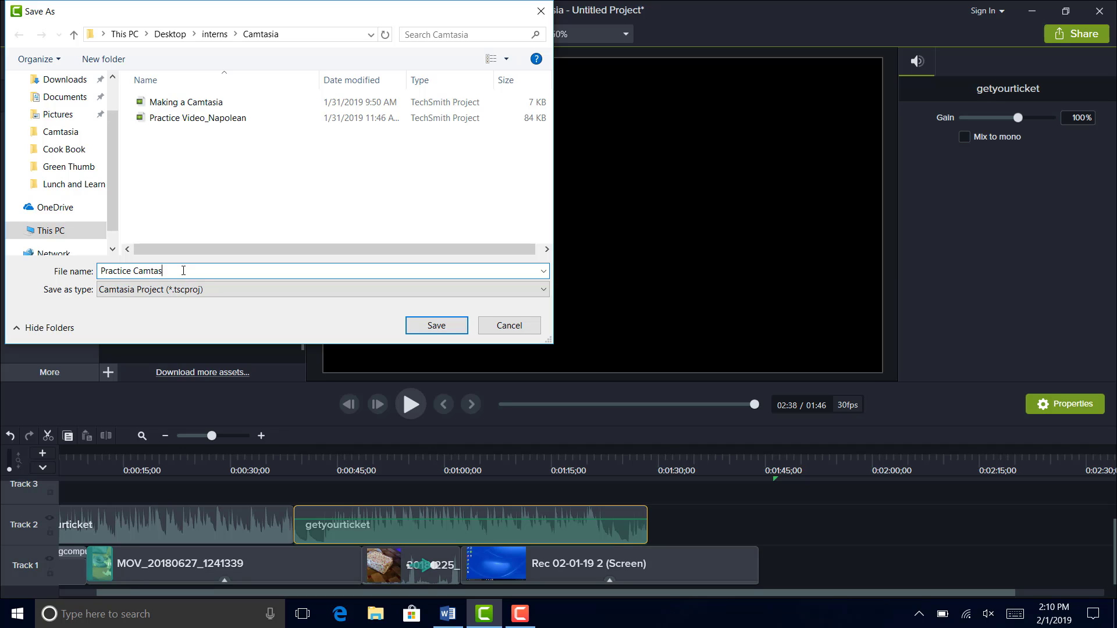
{"action": "type", "text": "ia_How to Make a Camtasia"}
{"action": "left_click", "coordinate": [511, 326]}
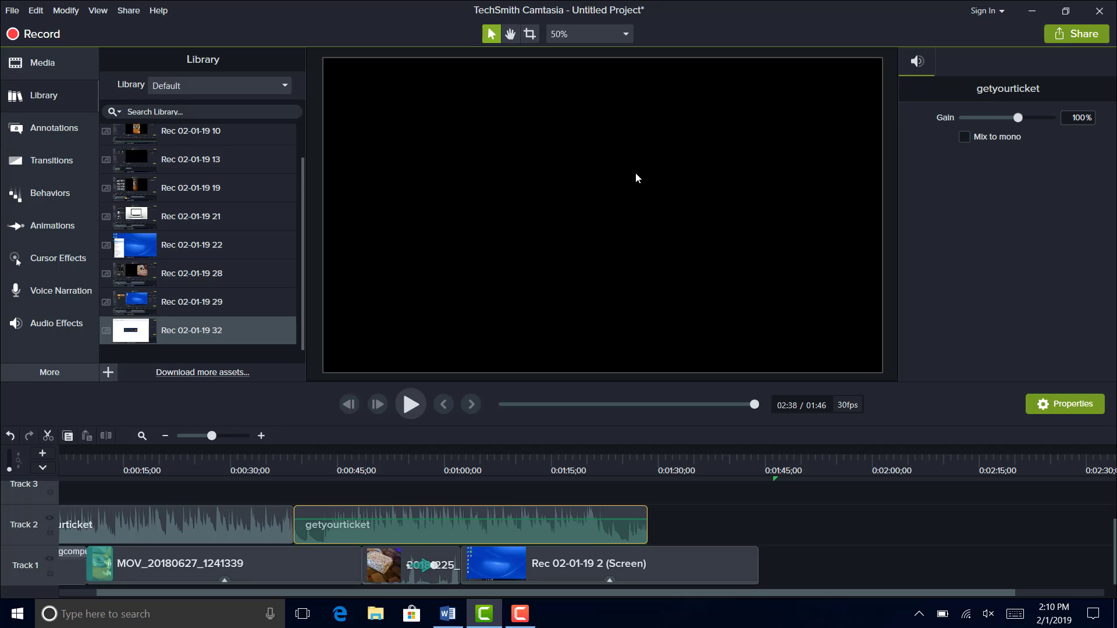
- View the available destinations for sharing or producing the finished video
{"action": "left_click", "coordinate": [1077, 36]}
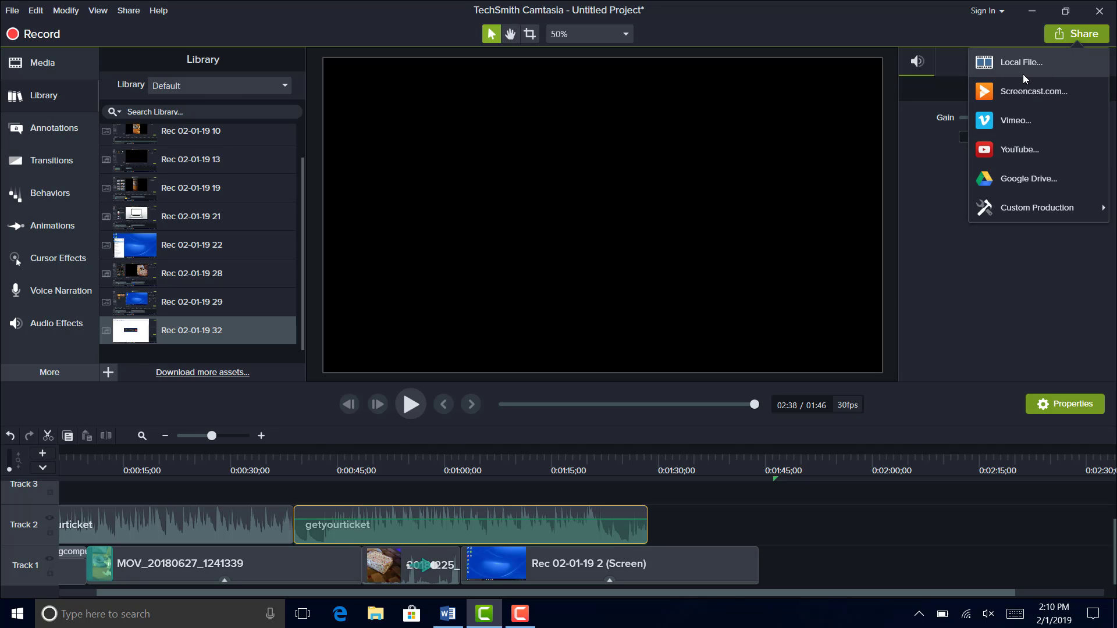
{"action": "left_click", "coordinate": [1083, 34]}
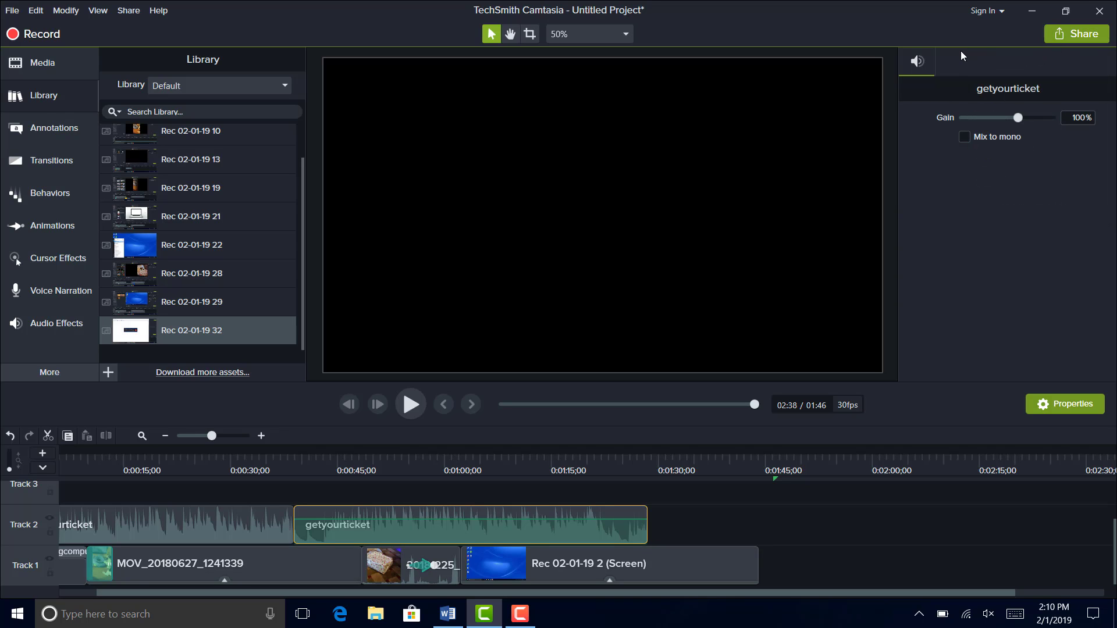